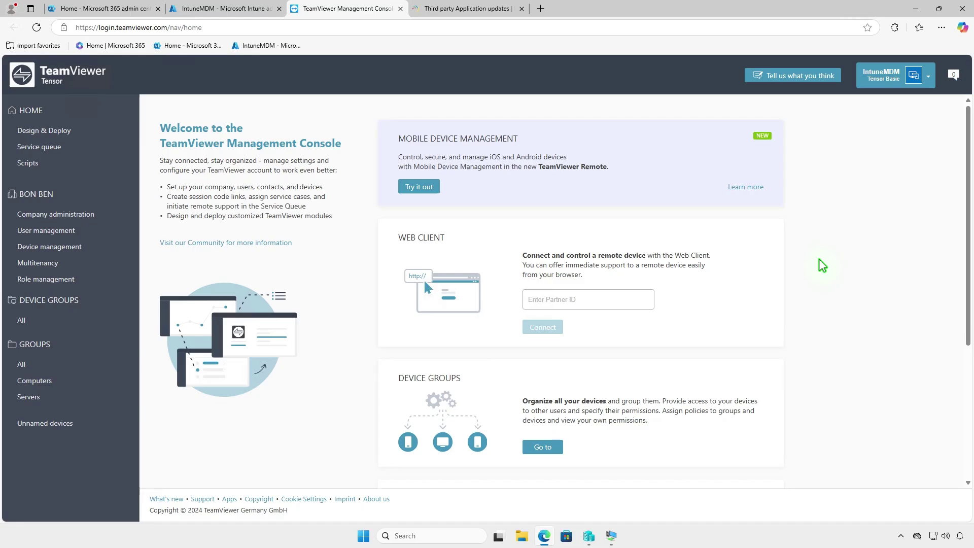
- From Design & Deploy, download the MSI 64bit (Host & Full Client) installer as TeamViewer_MSI64.zip
{"action": "left_click", "coordinate": [74, 132]}
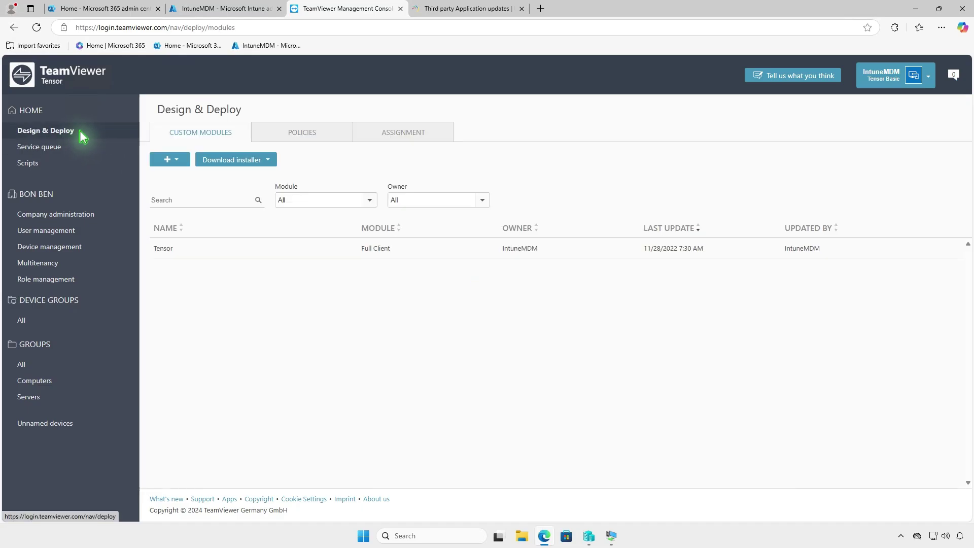
{"action": "left_click", "coordinate": [268, 161]}
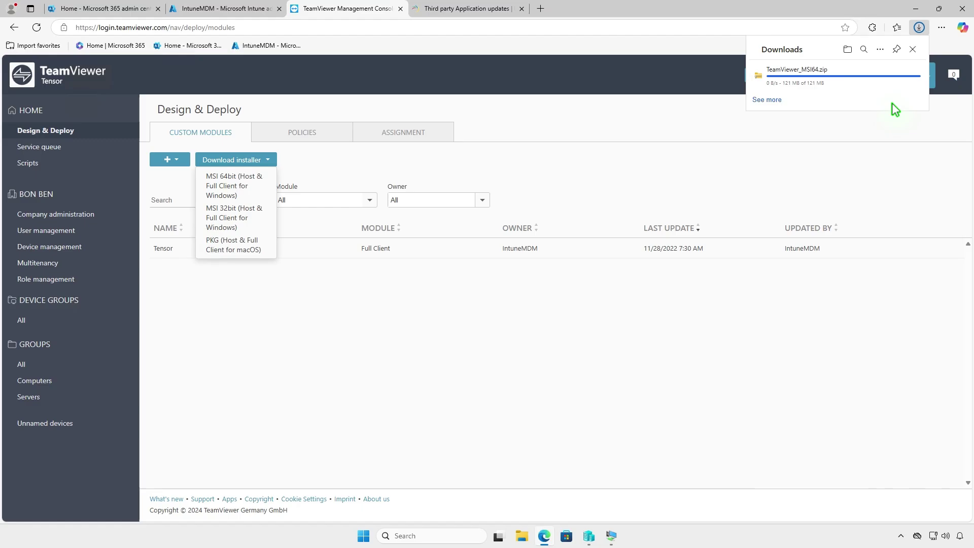
- Extract the downloaded TeamViewer_MSI64.zip in its folder
{"action": "left_click", "coordinate": [882, 74]}
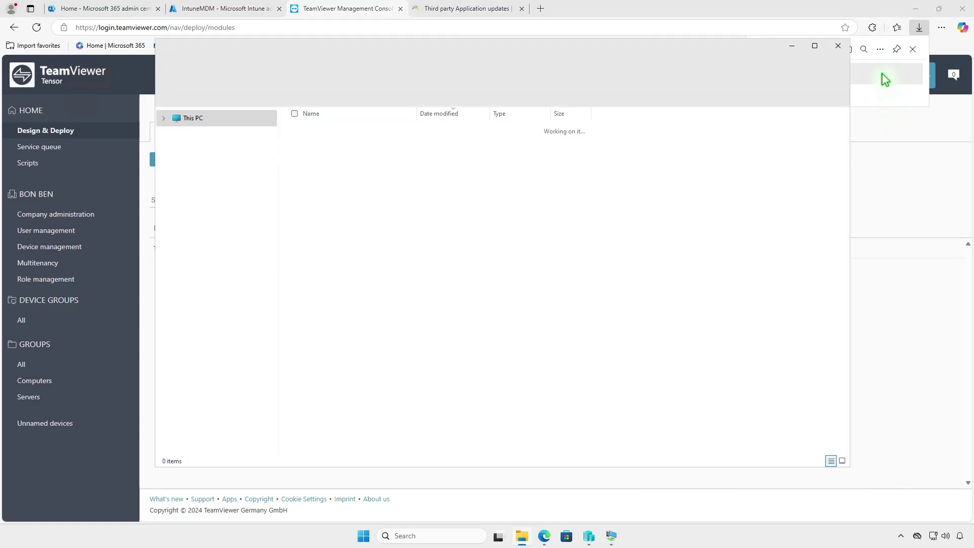
{"action": "left_click", "coordinate": [479, 97]}
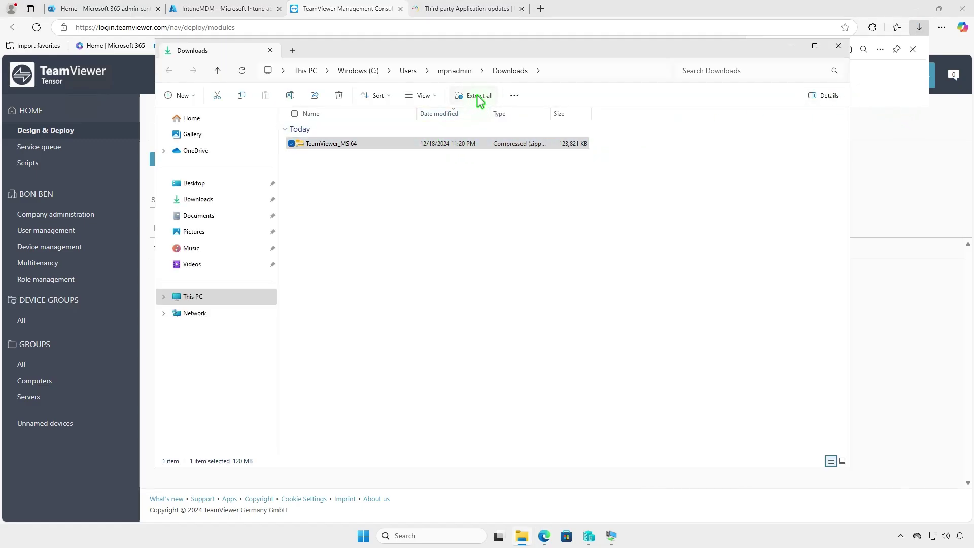
{"action": "left_click", "coordinate": [579, 365]}
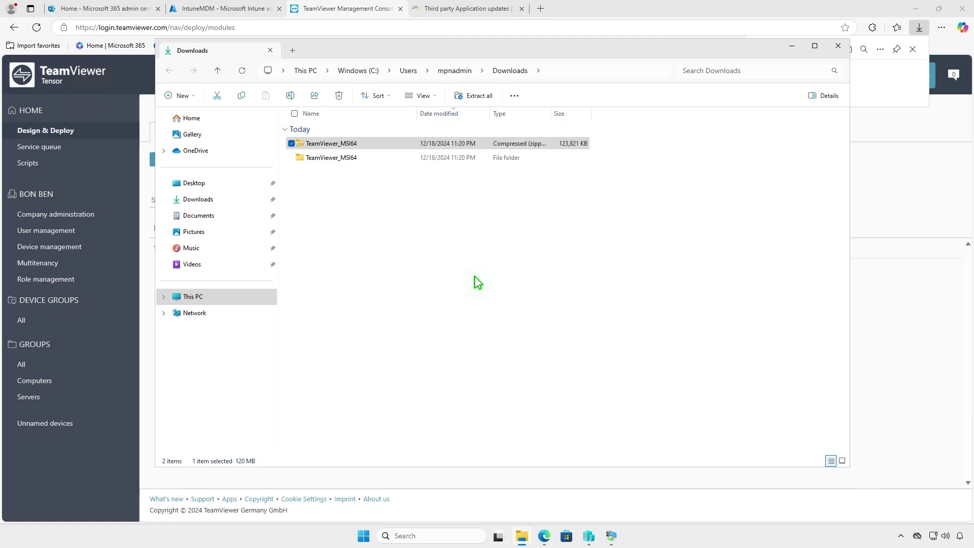
- Locate TeamViewer_Full in TeamViewer_MSI64 > Full, then minimize Explorer and Edge
{"action": "double_click", "coordinate": [368, 157]}
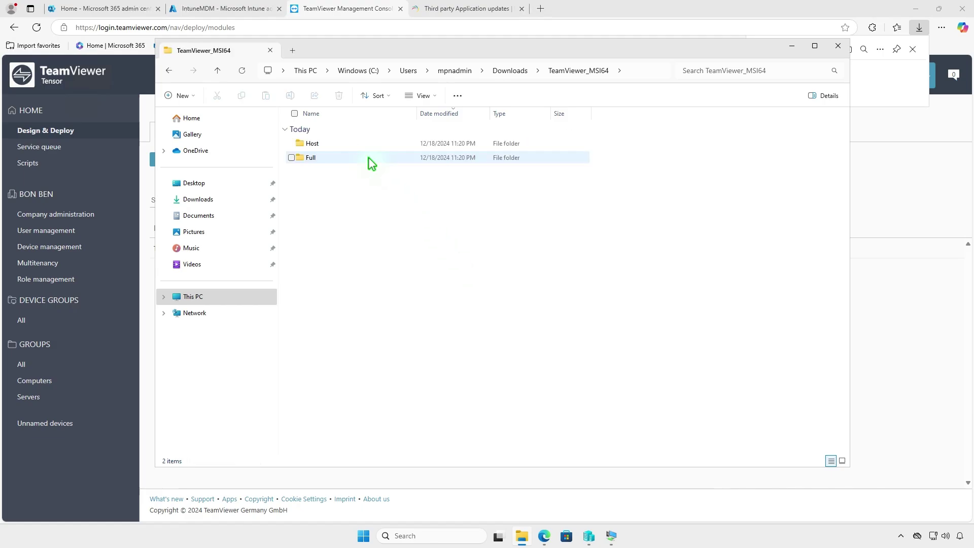
{"action": "double_click", "coordinate": [369, 159]}
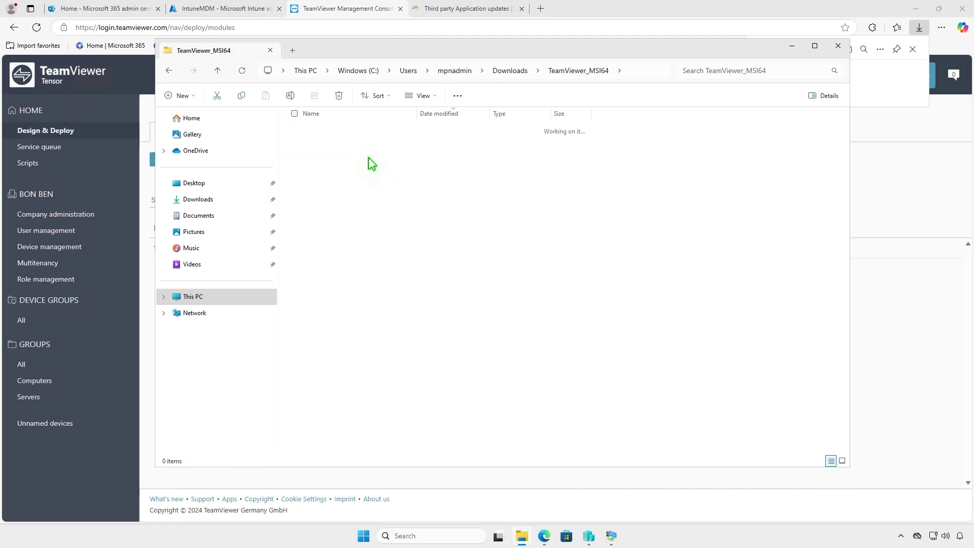
{"action": "left_click", "coordinate": [355, 143]}
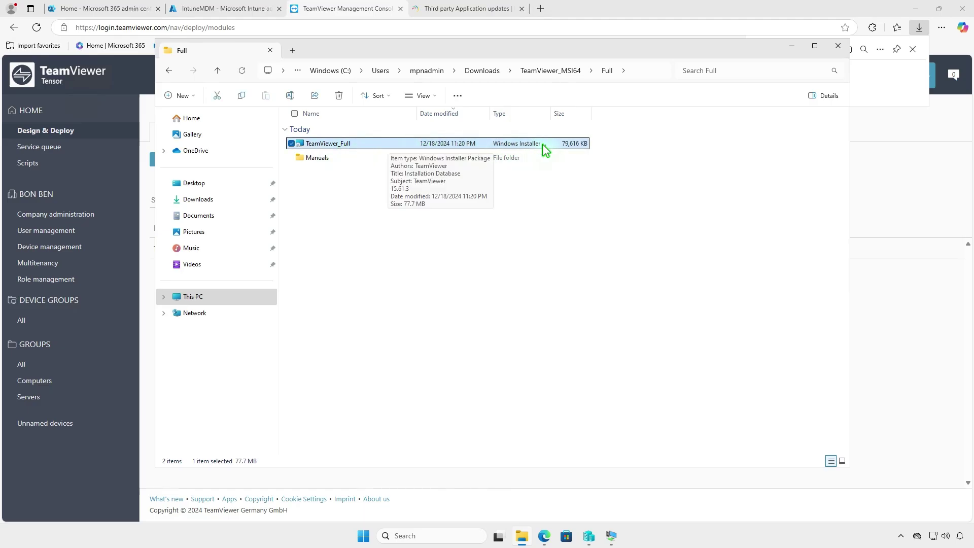
{"action": "left_click", "coordinate": [791, 46]}
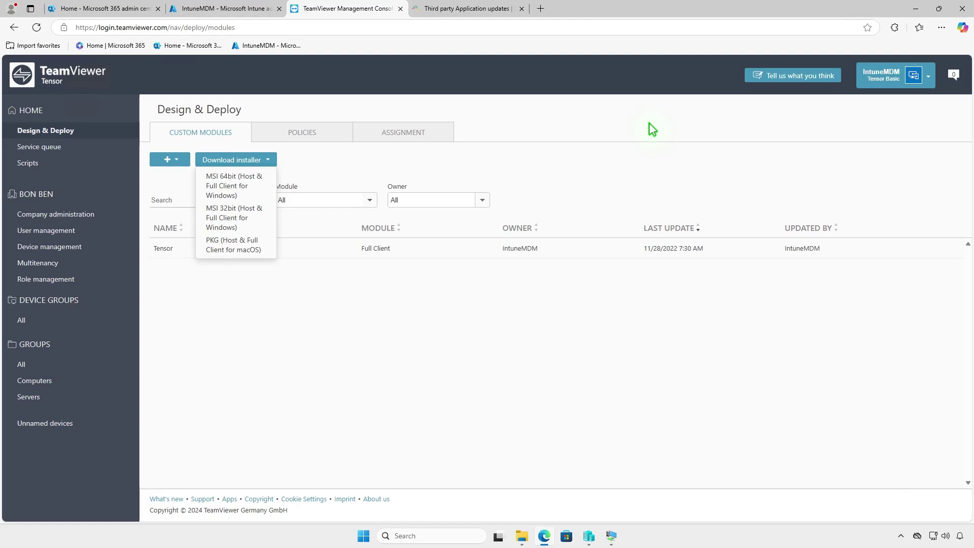
{"action": "left_click", "coordinate": [915, 8]}
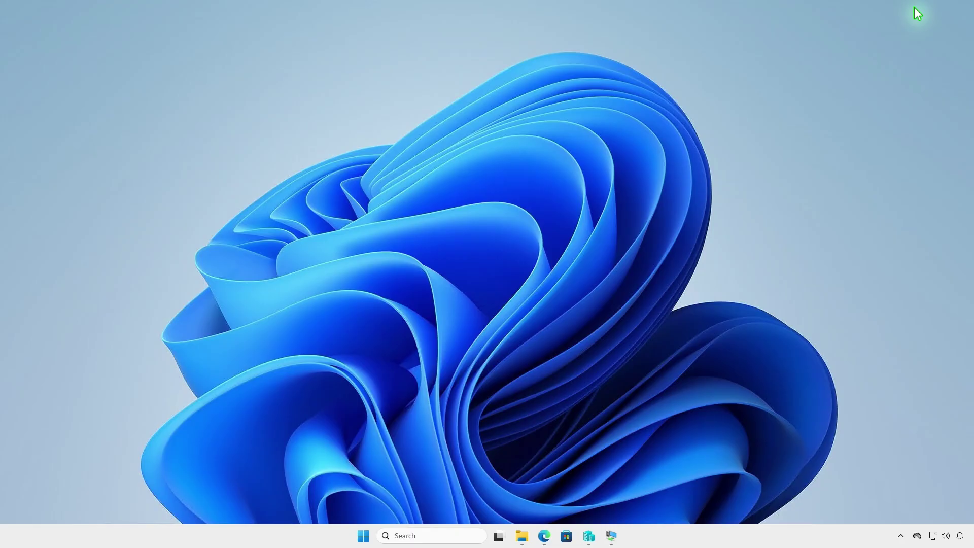
- In an admin PowerShell, run winget search teamviewer and accept the source agreement
{"action": "right_click", "coordinate": [364, 535]}
{"action": "left_click", "coordinate": [375, 391]}
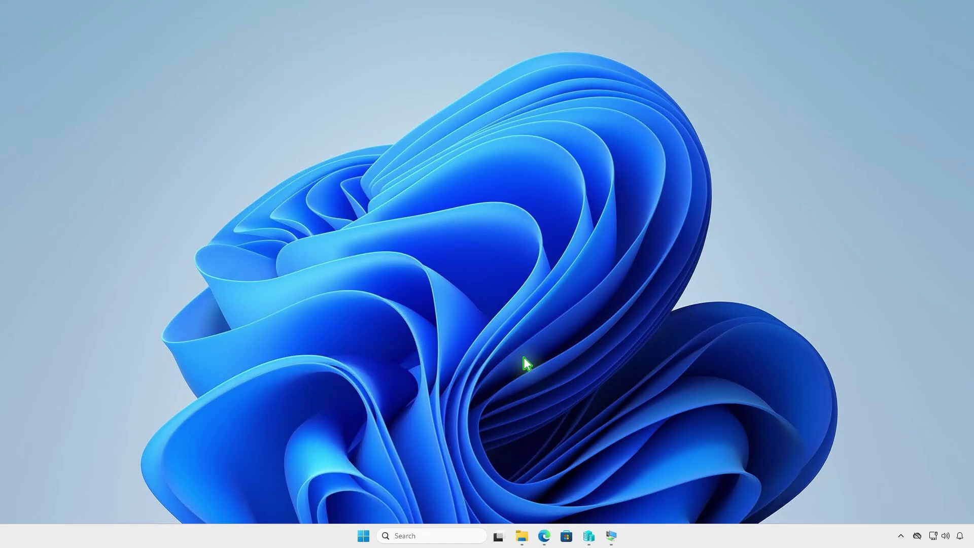
{"action": "type", "text": "winget"}
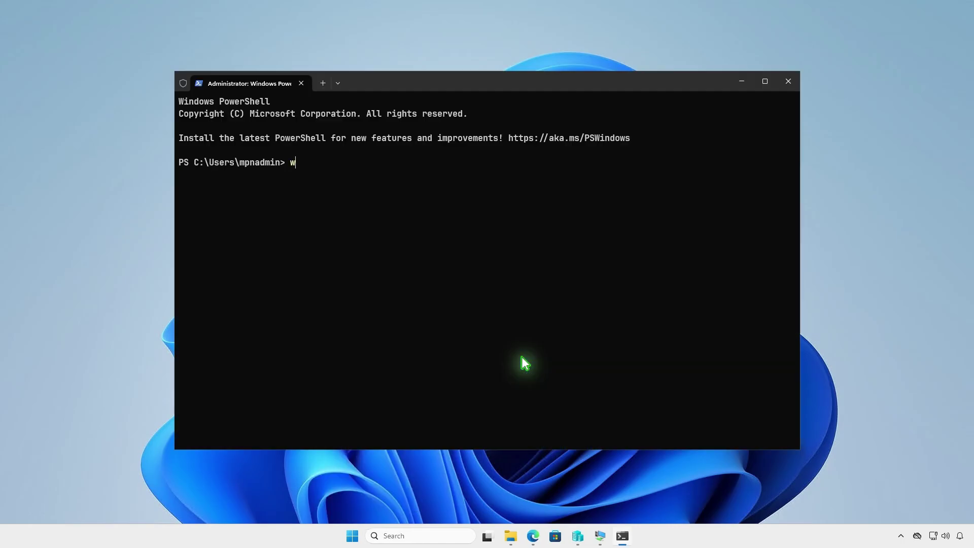
{"action": "type", "text": " search teamviewer"}
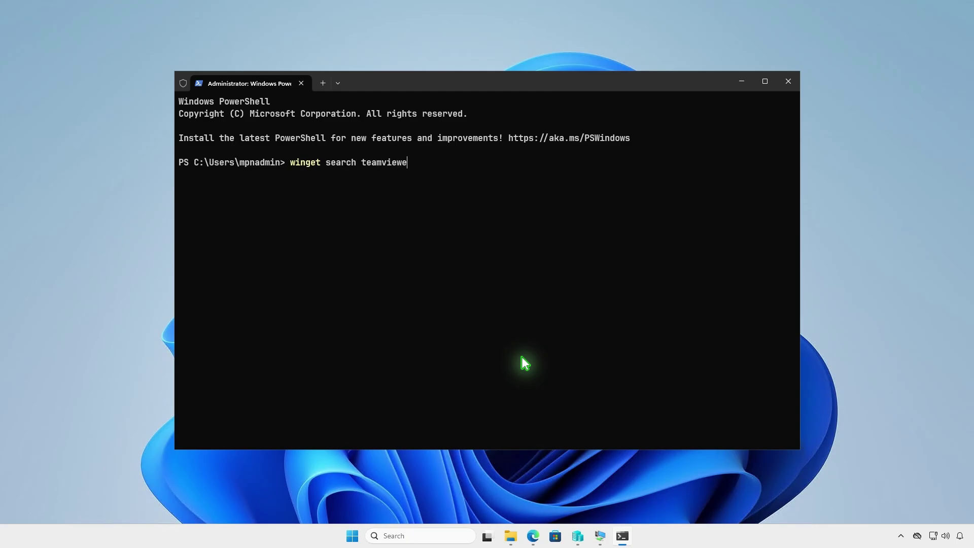
{"action": "key", "text": "Return"}
{"action": "type", "text": "y"}
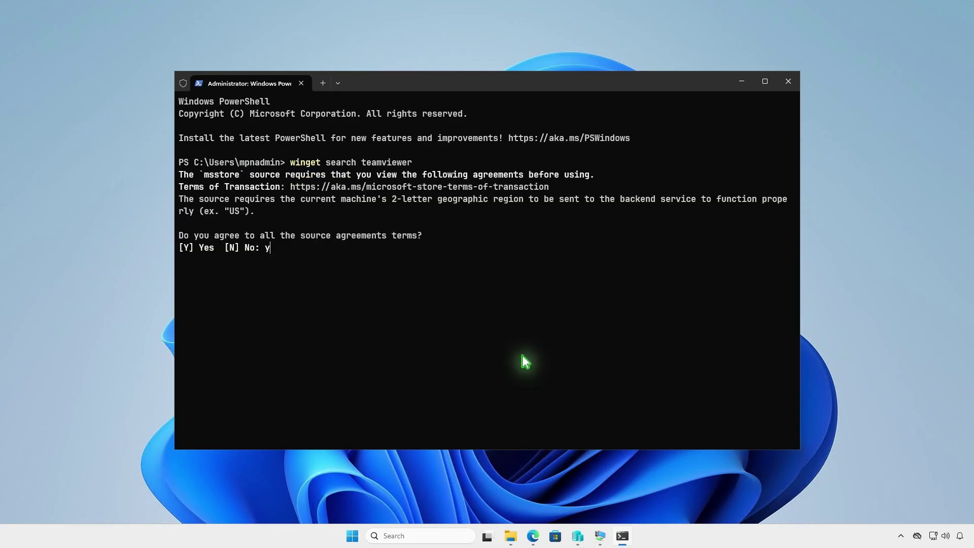
{"action": "key", "text": "Return"}
- Show the TeamViewer.TeamViewer package details with winget show
{"action": "left_click_drag", "start_coordinate": [263, 285], "coordinate": [363, 285]}
{"action": "key", "text": "ctrl+c"}
{"action": "key", "text": "Return"}
{"action": "type", "text": "winget show"}
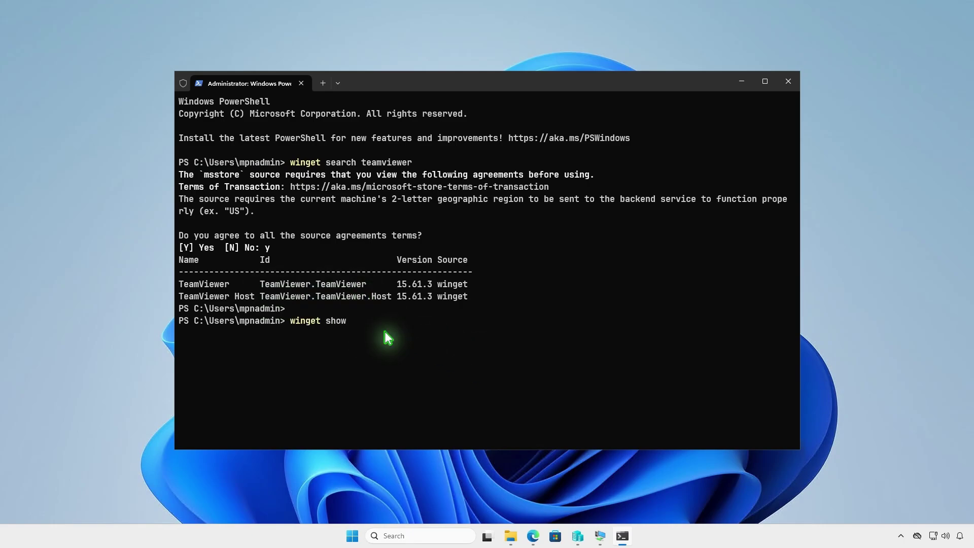
{"action": "key", "text": "ctrl+v"}
{"action": "key", "text": "Return"}
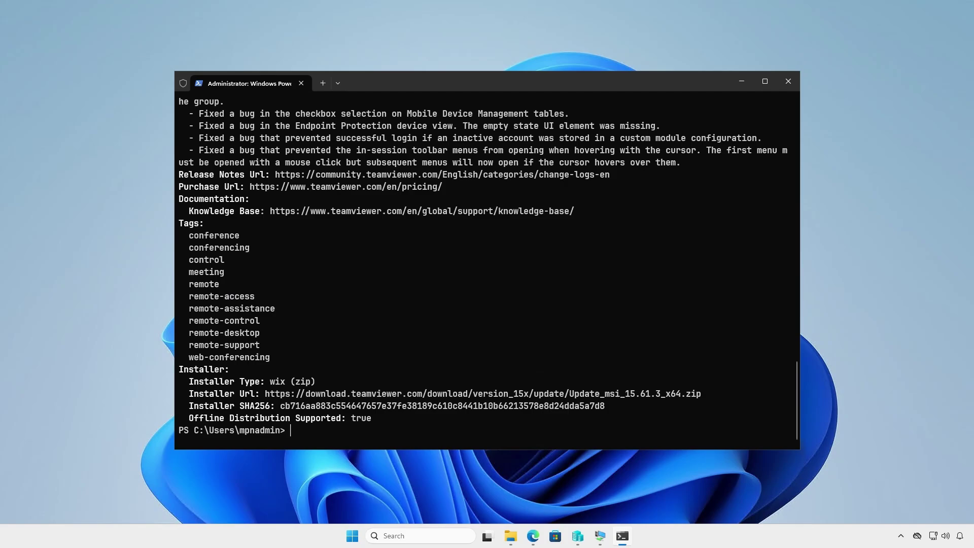
- Download Update_msi_15.61.3_x64.zip, confirm it holds the update MSI, and close Explorer
{"action": "left_click", "coordinate": [678, 394], "text": "ctrl"}
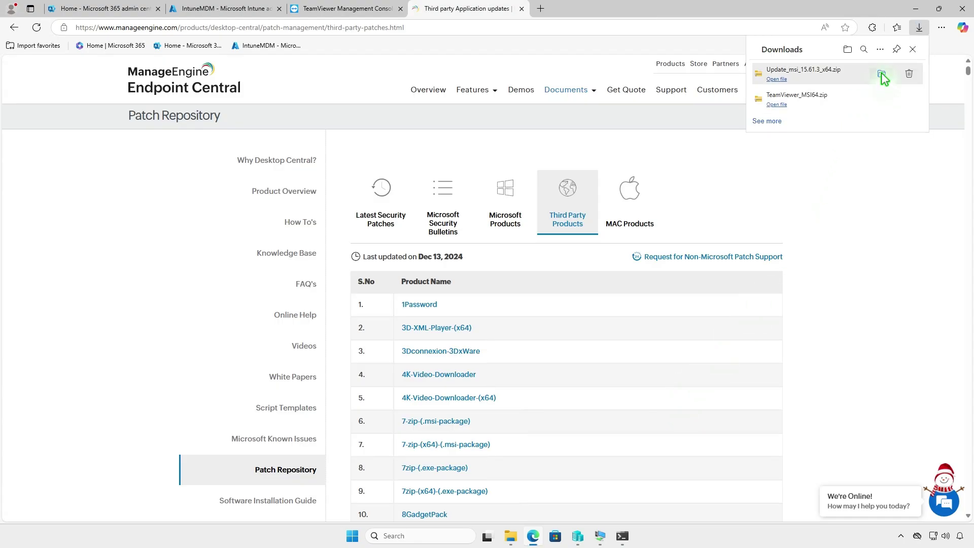
{"action": "left_click", "coordinate": [881, 72]}
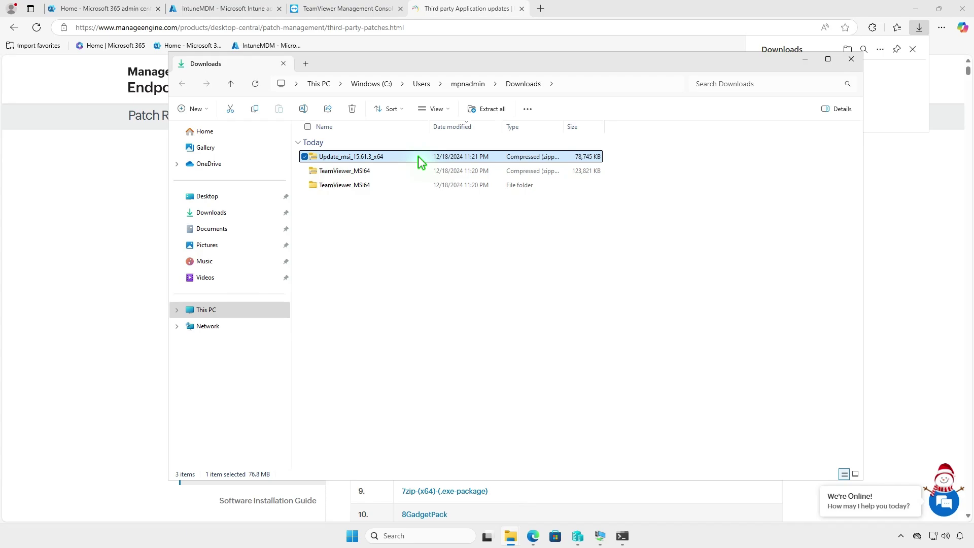
{"action": "double_click", "coordinate": [418, 156]}
{"action": "left_click", "coordinate": [338, 145]}
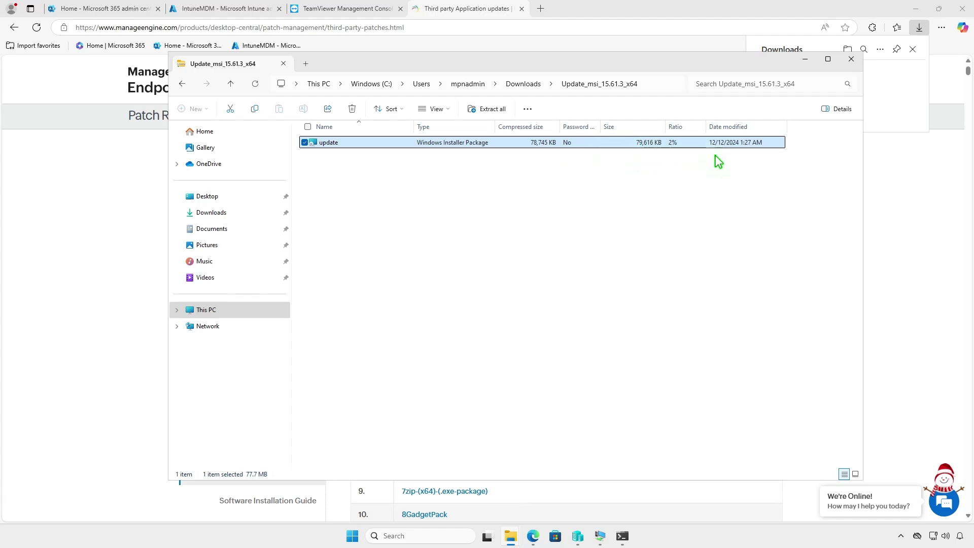
{"action": "key", "text": "alt+Tab"}
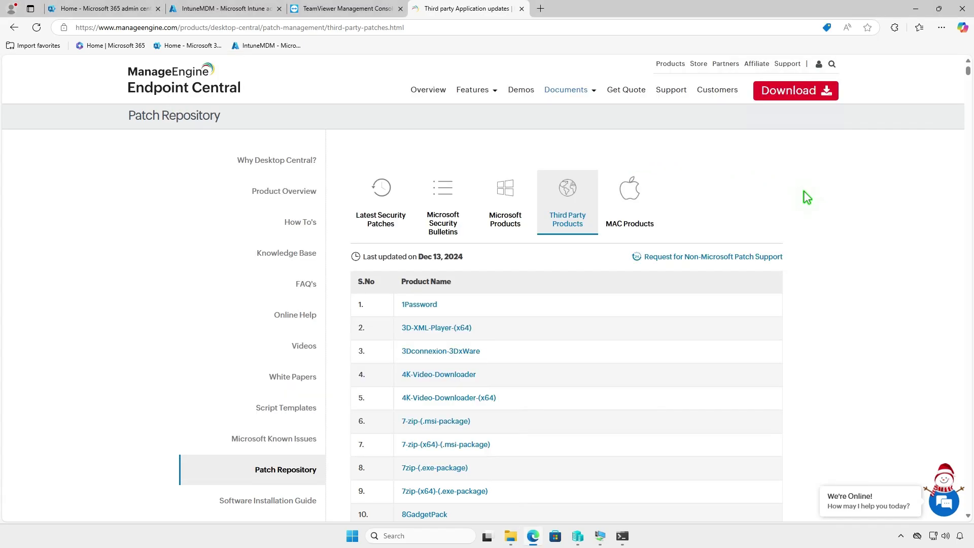
- In Intune, add a new Windows app under Apps > Windows with type Line-of-business app
{"action": "left_click", "coordinate": [223, 11]}
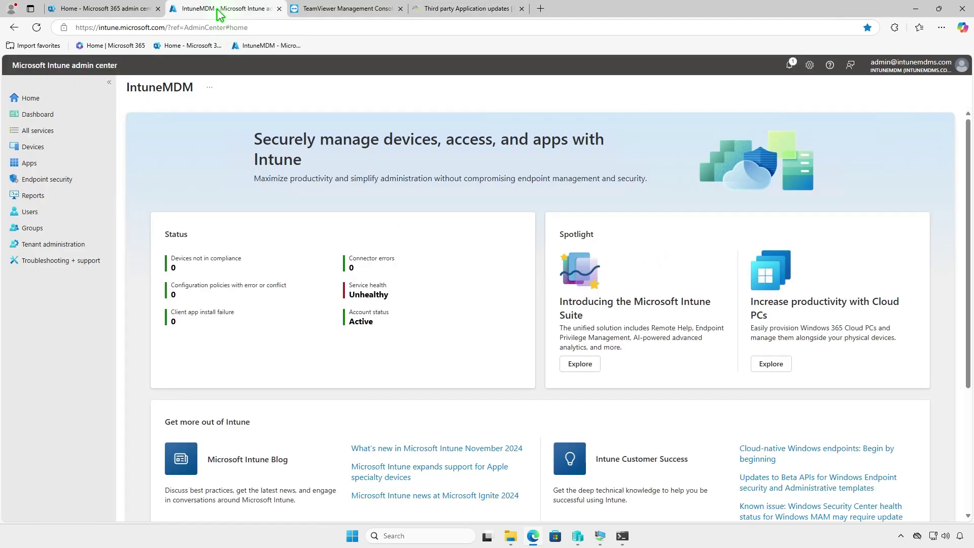
{"action": "left_click", "coordinate": [58, 163]}
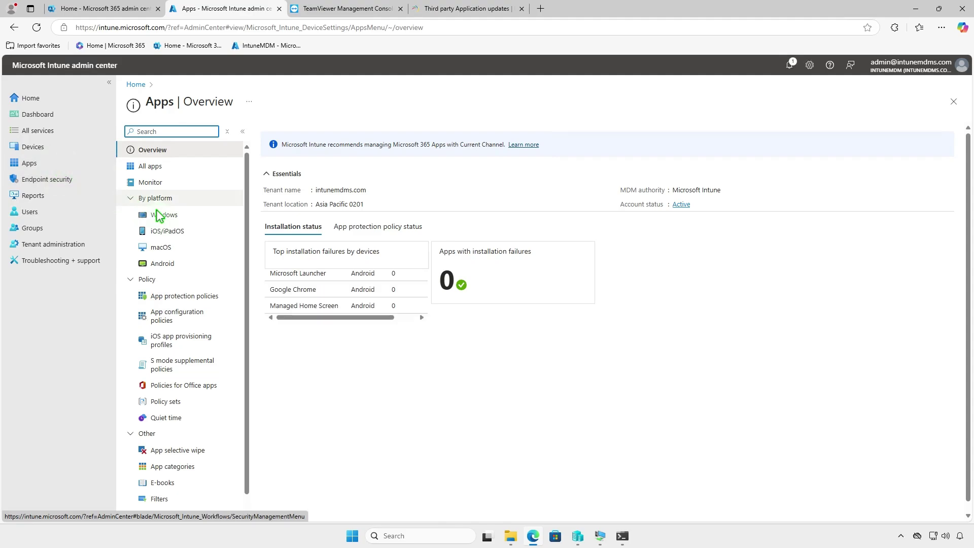
{"action": "left_click", "coordinate": [187, 217]}
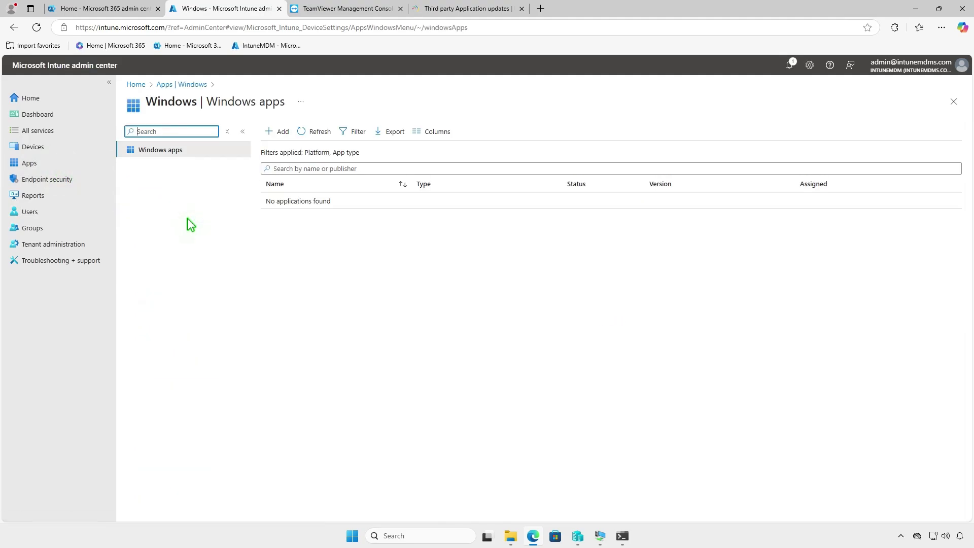
{"action": "left_click", "coordinate": [278, 132]}
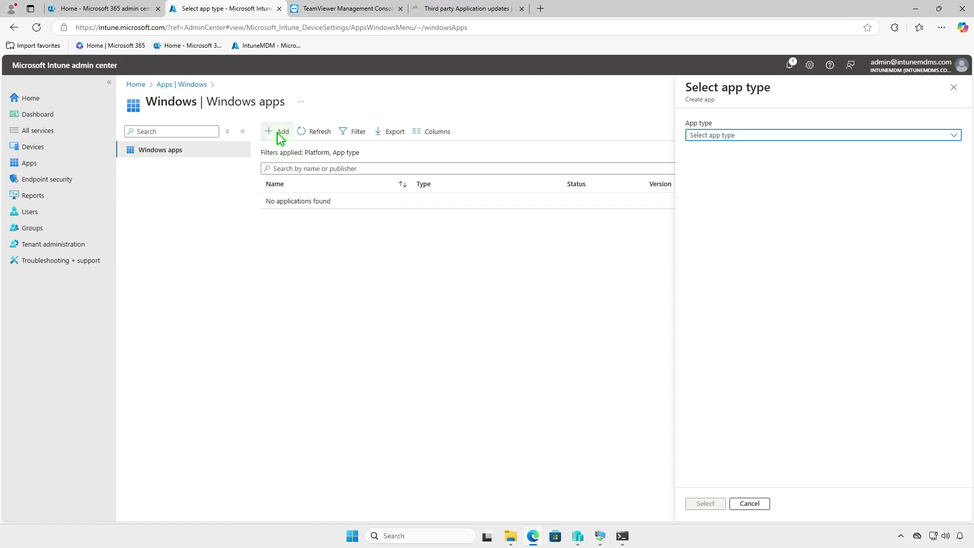
{"action": "left_click", "coordinate": [782, 137]}
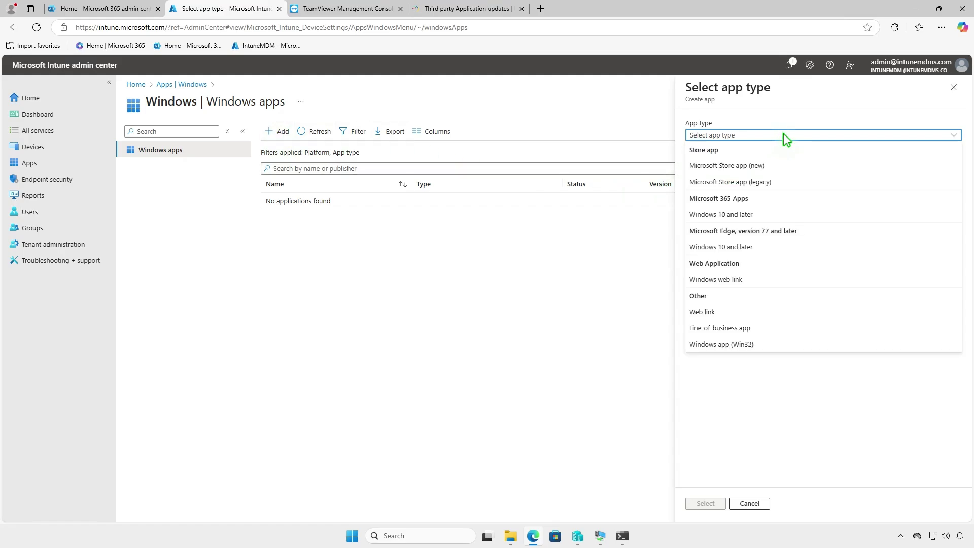
{"action": "left_click", "coordinate": [768, 328]}
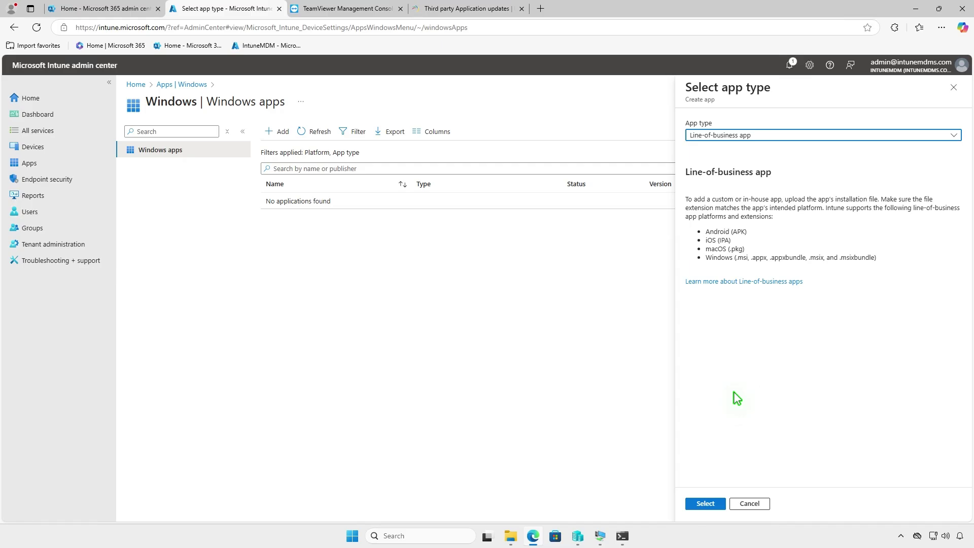
- Select Downloads > TeamViewer_MSI64 > Full > TeamViewer_Full.msi as the app package file
{"action": "left_click", "coordinate": [713, 503]}
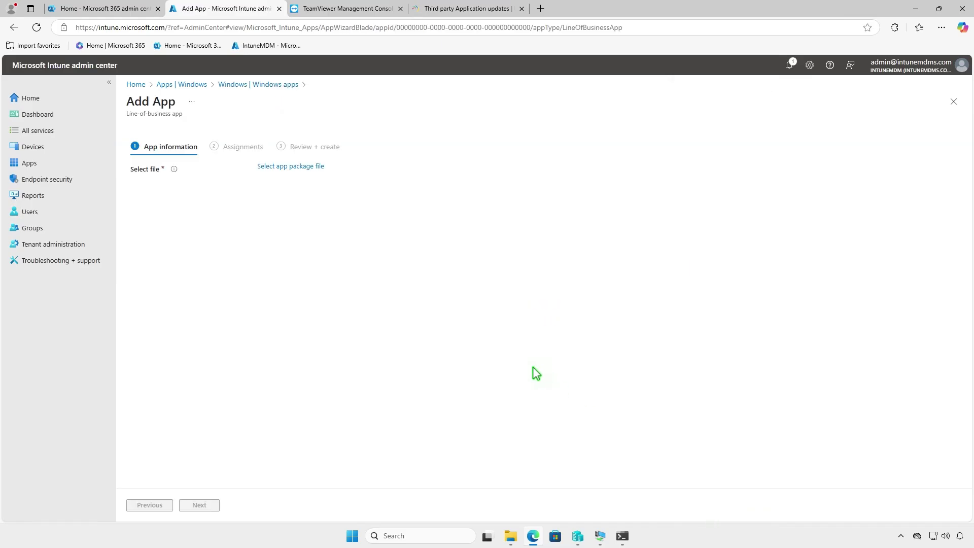
{"action": "left_click", "coordinate": [319, 169]}
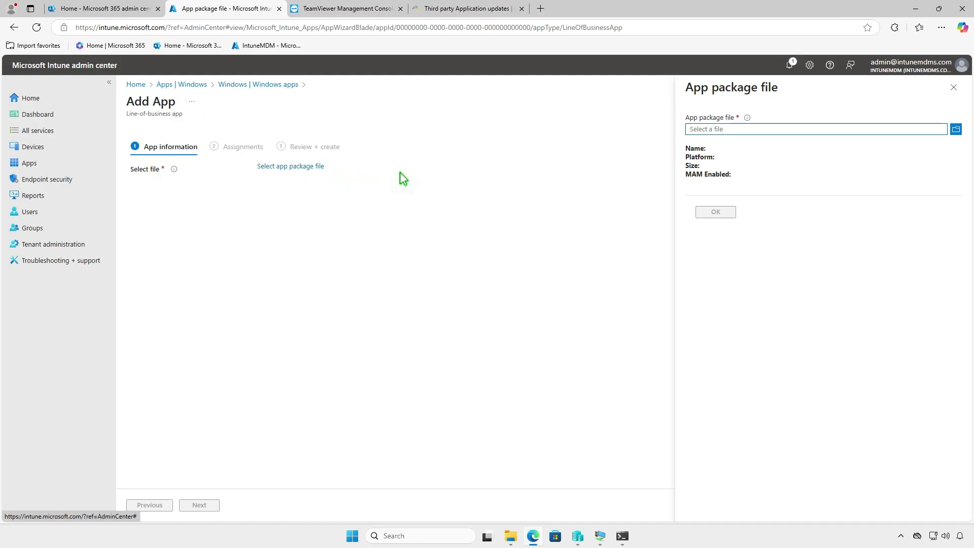
{"action": "left_click", "coordinate": [774, 129]}
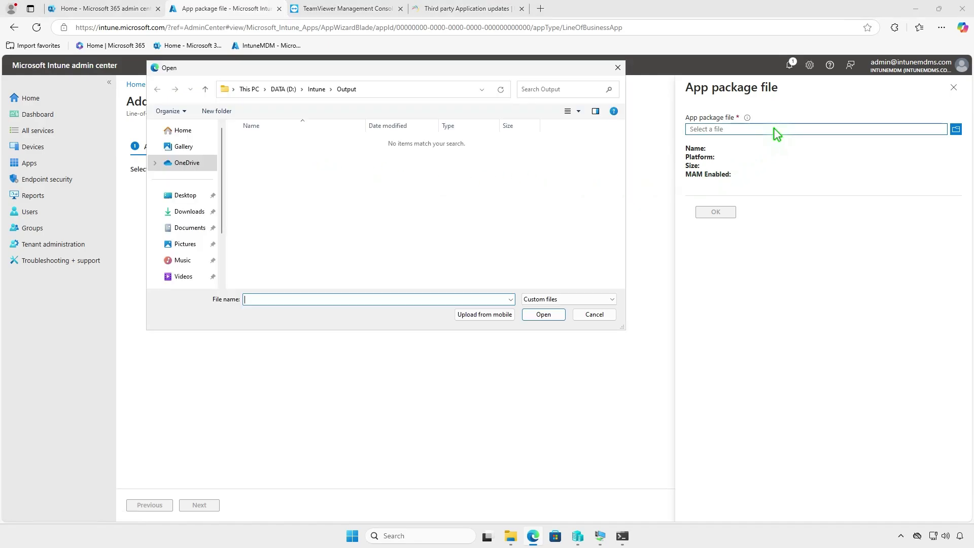
{"action": "left_click", "coordinate": [185, 215]}
{"action": "double_click", "coordinate": [337, 158]}
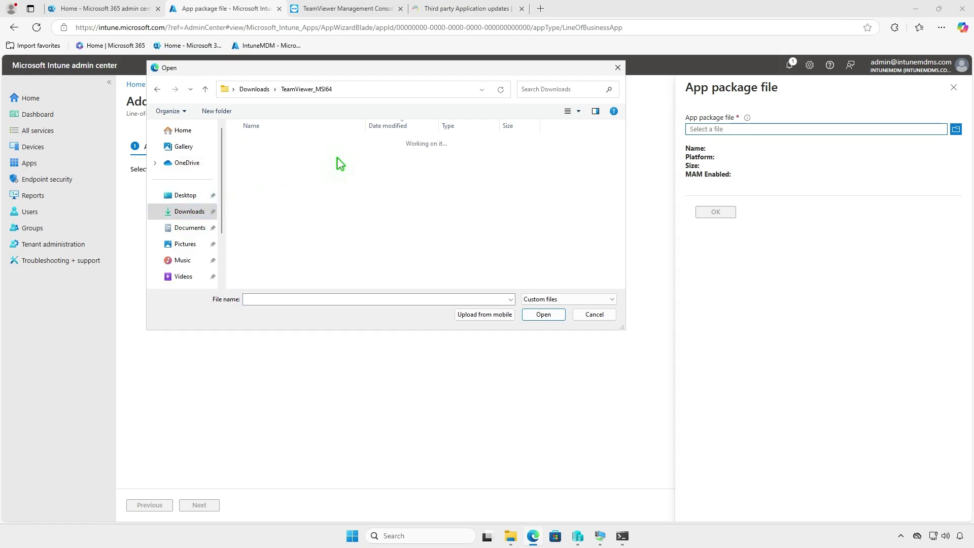
{"action": "double_click", "coordinate": [329, 170]}
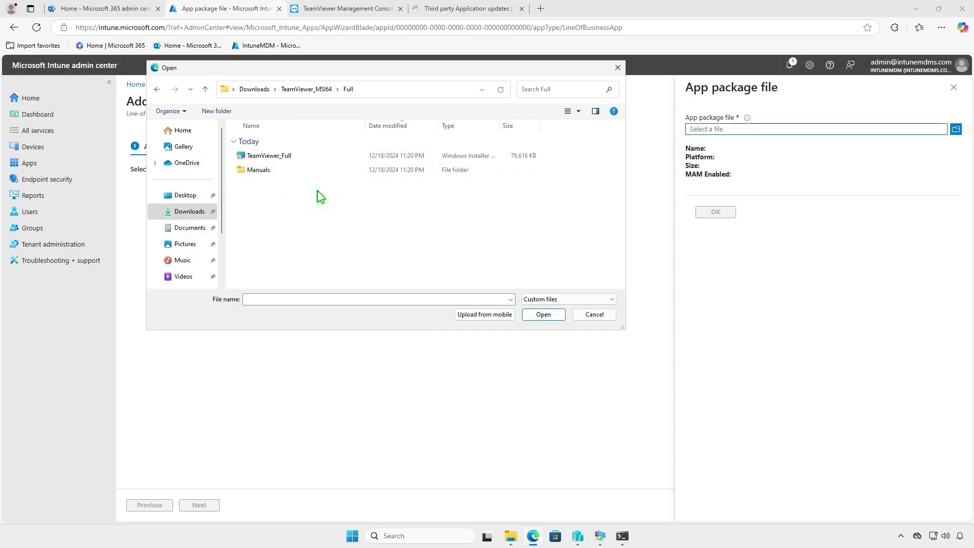
{"action": "left_click", "coordinate": [338, 156]}
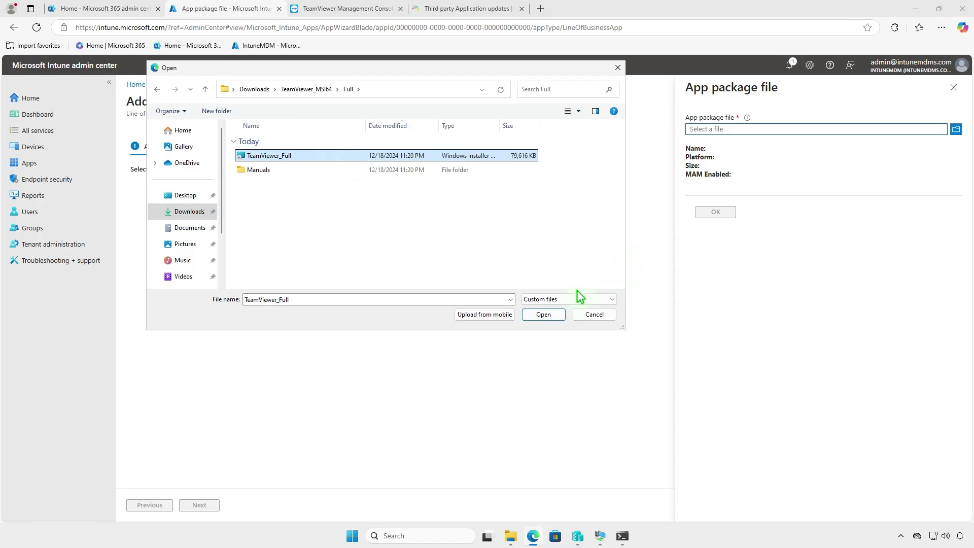
{"action": "left_click", "coordinate": [553, 317]}
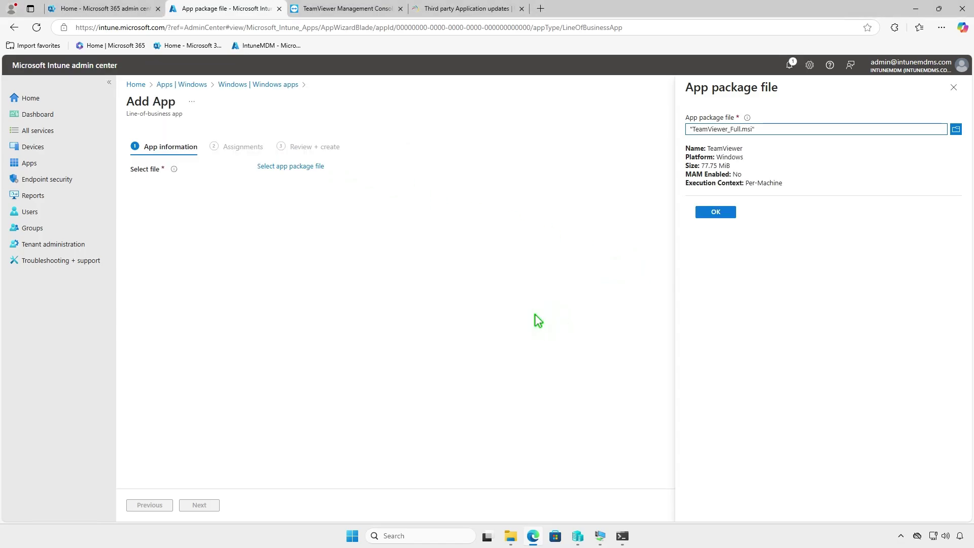
{"action": "left_click", "coordinate": [729, 218]}
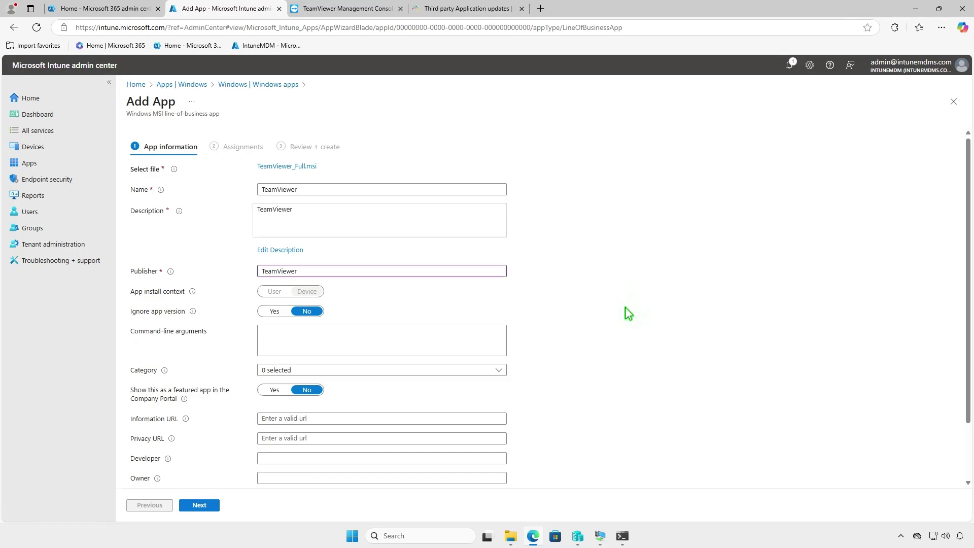
- Upload the TMV.DE-34387094 image from Downloads as the app logo and proceed to Assignments
{"action": "scroll", "coordinate": [625, 312], "scroll_direction": "down", "scroll_amount": 2}
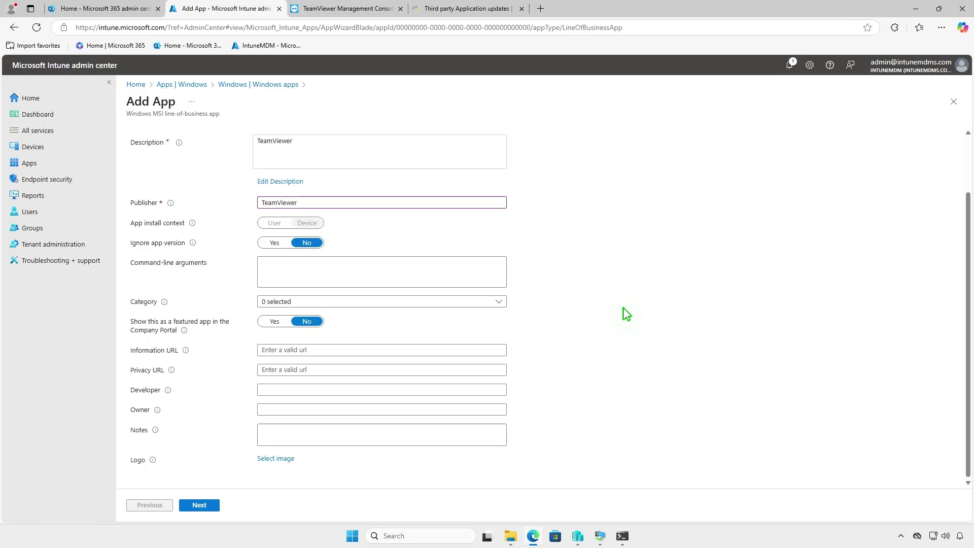
{"action": "left_click", "coordinate": [282, 459]}
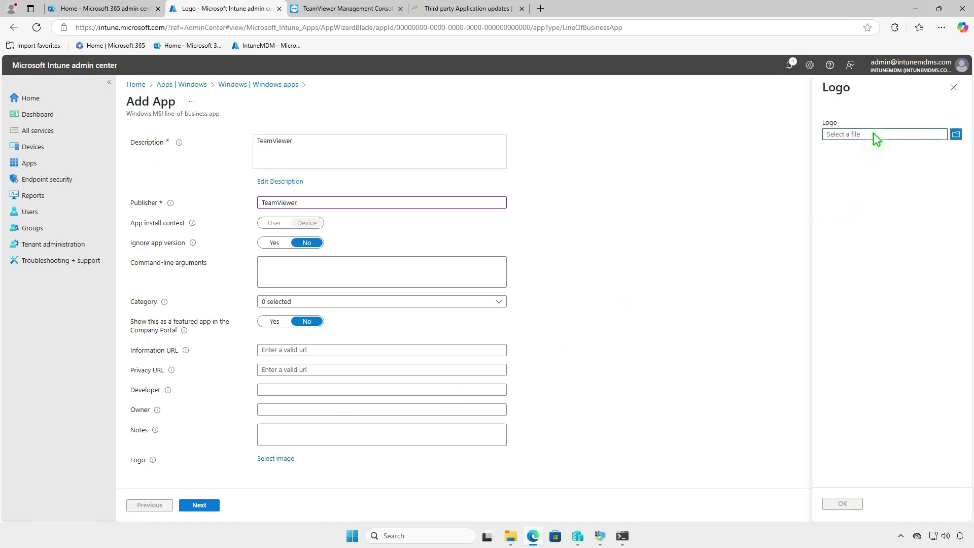
{"action": "left_click", "coordinate": [873, 134]}
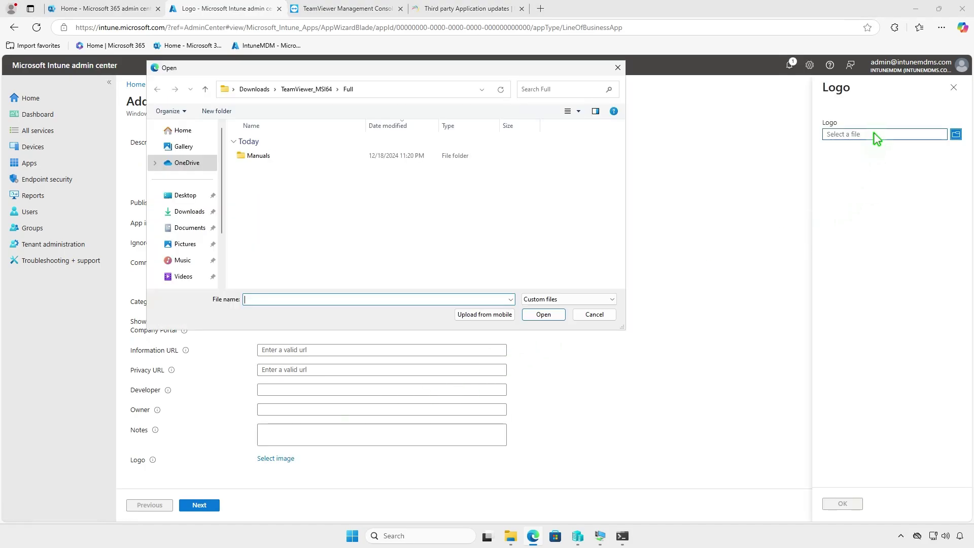
{"action": "left_click", "coordinate": [186, 215]}
{"action": "left_click", "coordinate": [304, 156]}
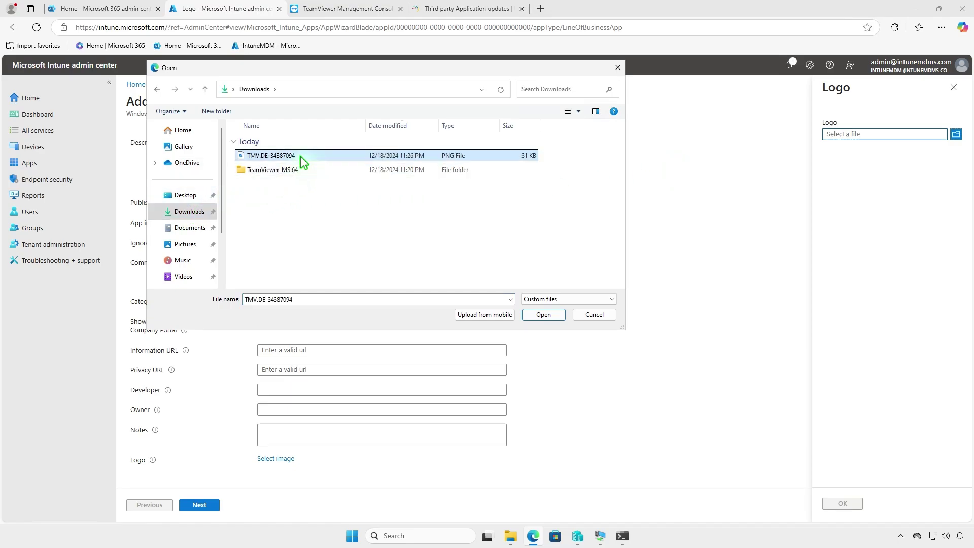
{"action": "left_click", "coordinate": [542, 315]}
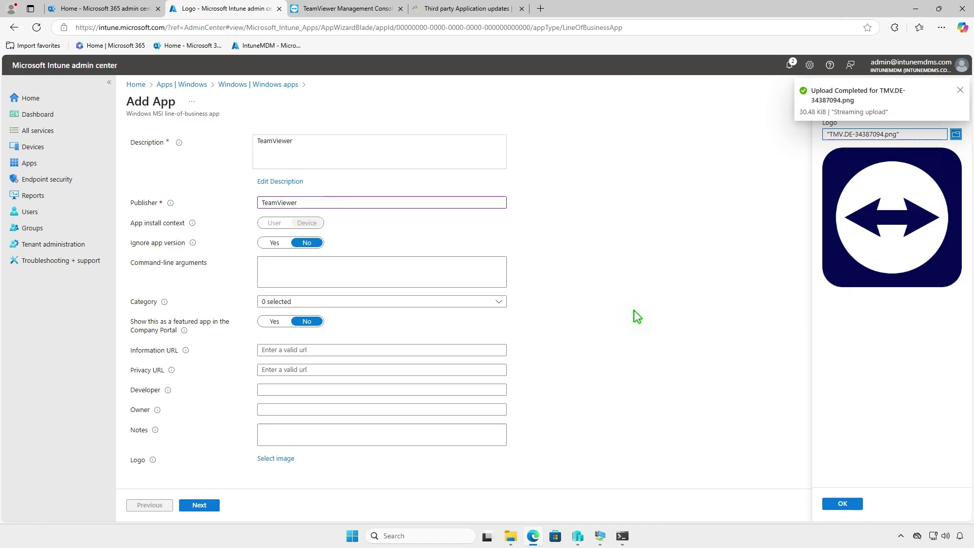
{"action": "left_click", "coordinate": [843, 503]}
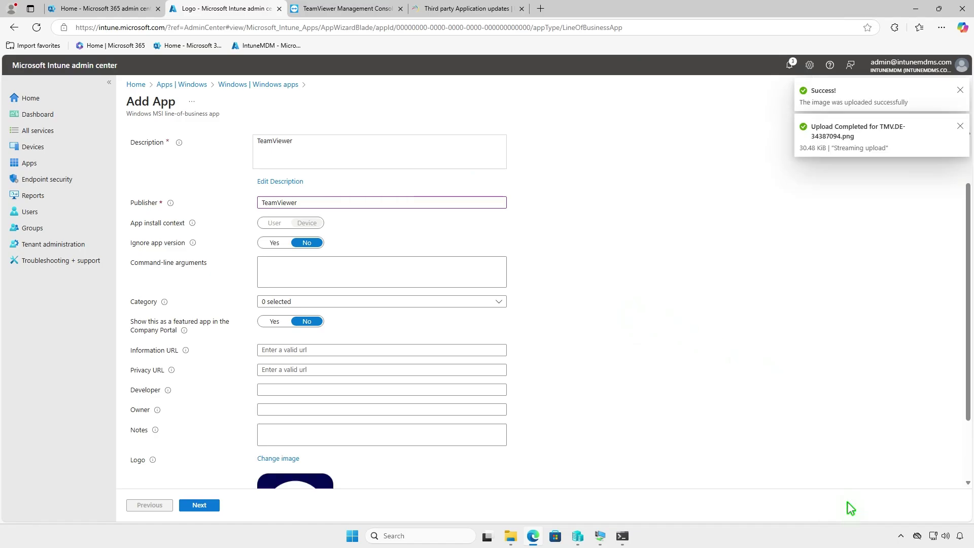
{"action": "scroll", "coordinate": [510, 325], "scroll_direction": "down", "scroll_amount": 2}
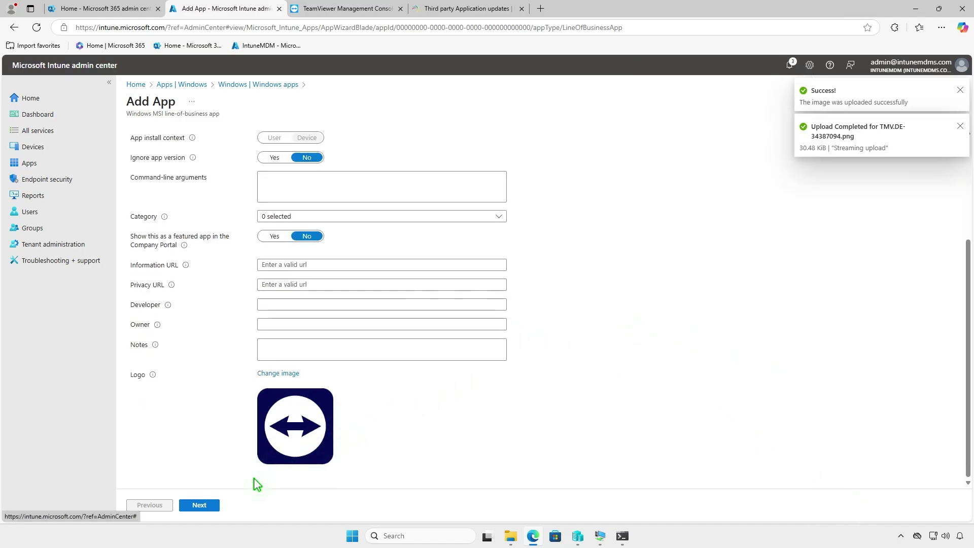
{"action": "left_click", "coordinate": [211, 504]}
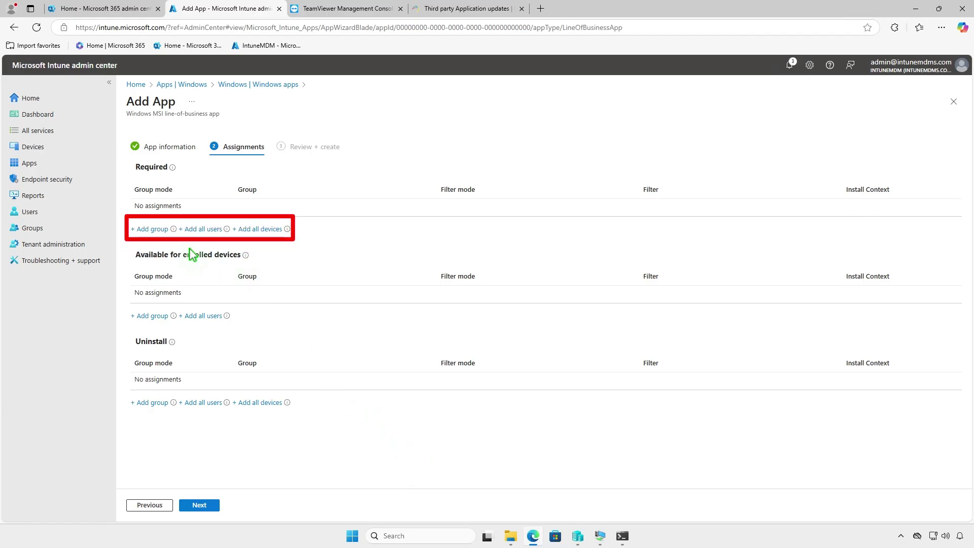
- Add Test_Devices as a Required group and continue to Review + create
{"action": "left_click", "coordinate": [148, 229]}
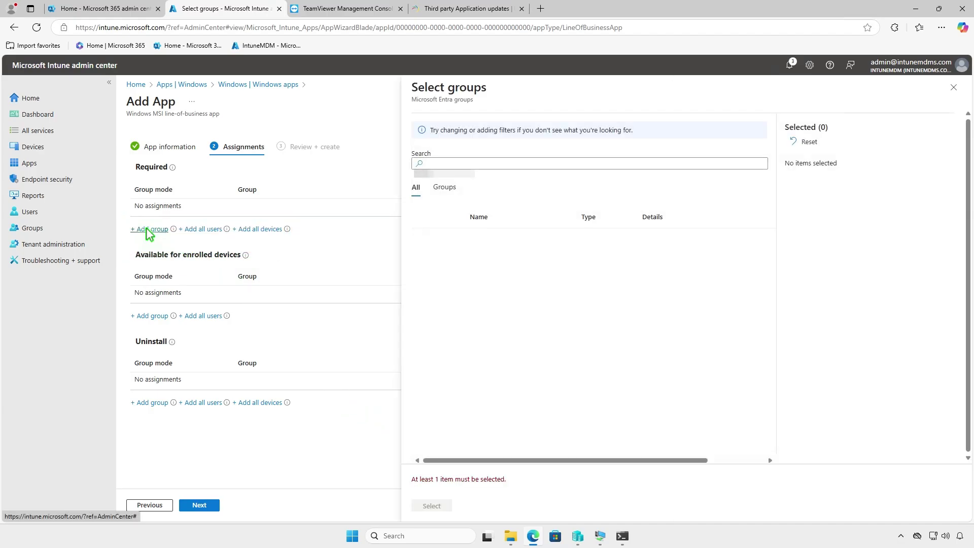
{"action": "left_click", "coordinate": [424, 317]}
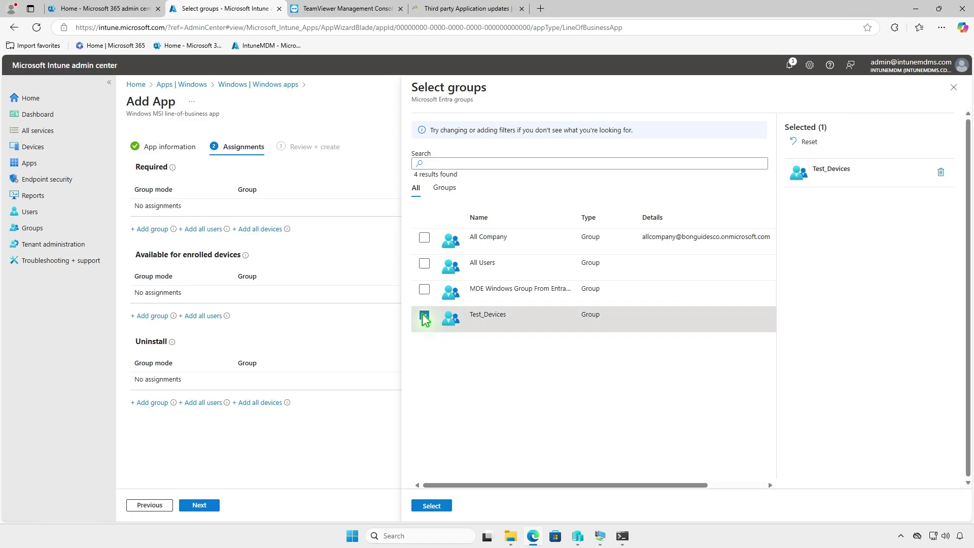
{"action": "left_click", "coordinate": [431, 506]}
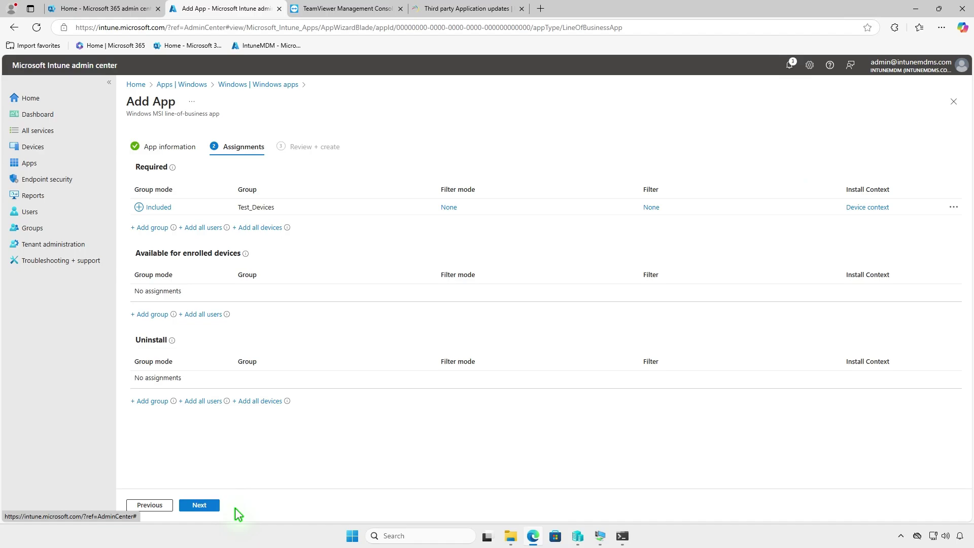
{"action": "left_click", "coordinate": [200, 505]}
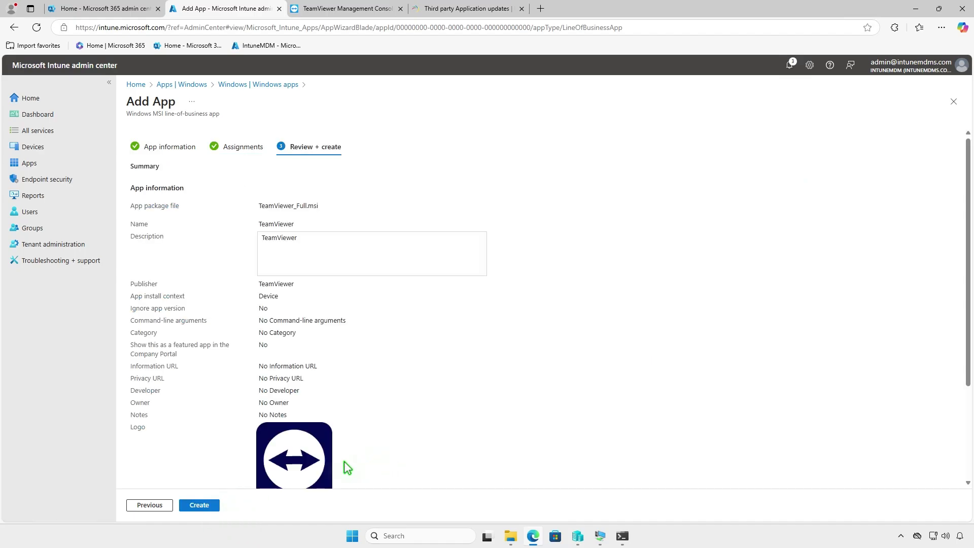
- Create the TeamViewer app from the Review + create page
{"action": "left_click", "coordinate": [208, 505]}
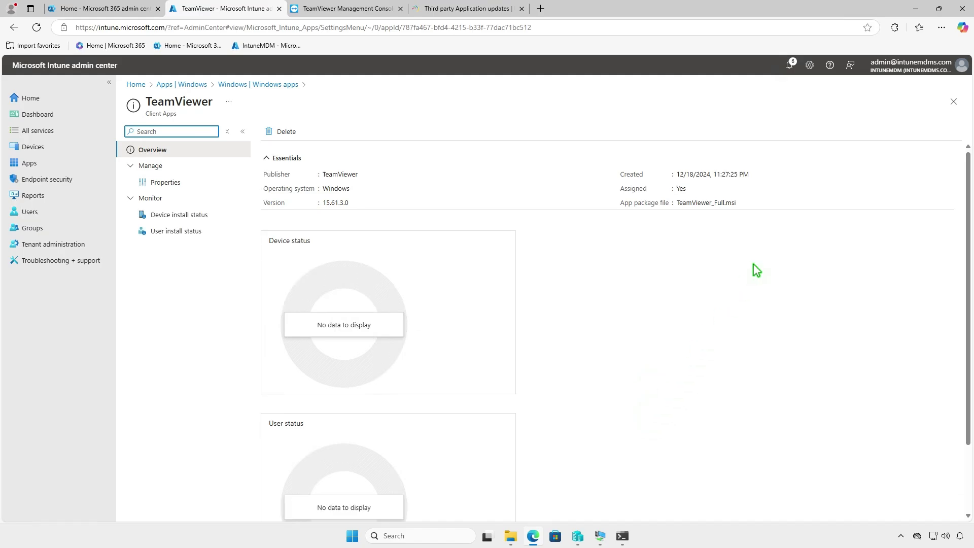
- Minimize the browser and open Windows Settings inside the NOR-PC-002 virtual machine
{"action": "left_click", "coordinate": [915, 9]}
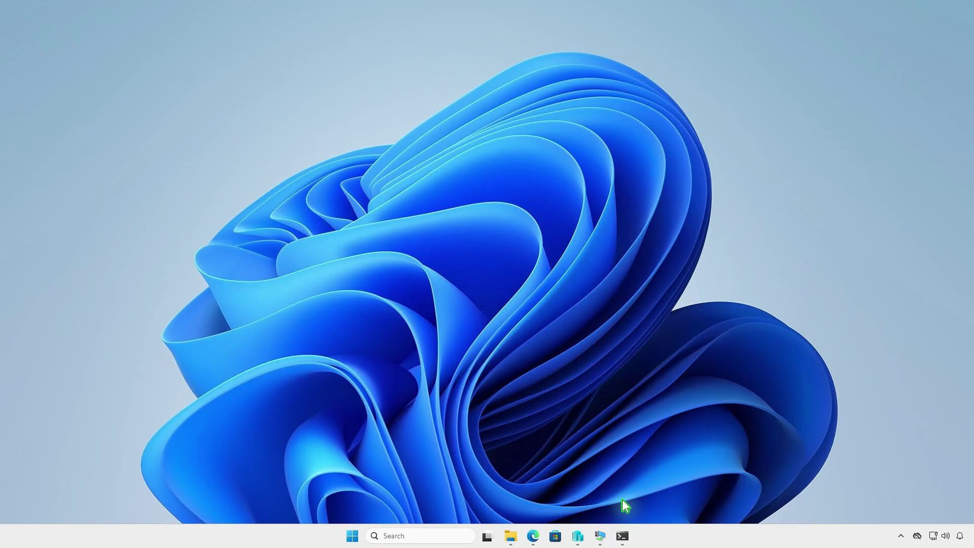
{"action": "left_click", "coordinate": [606, 533]}
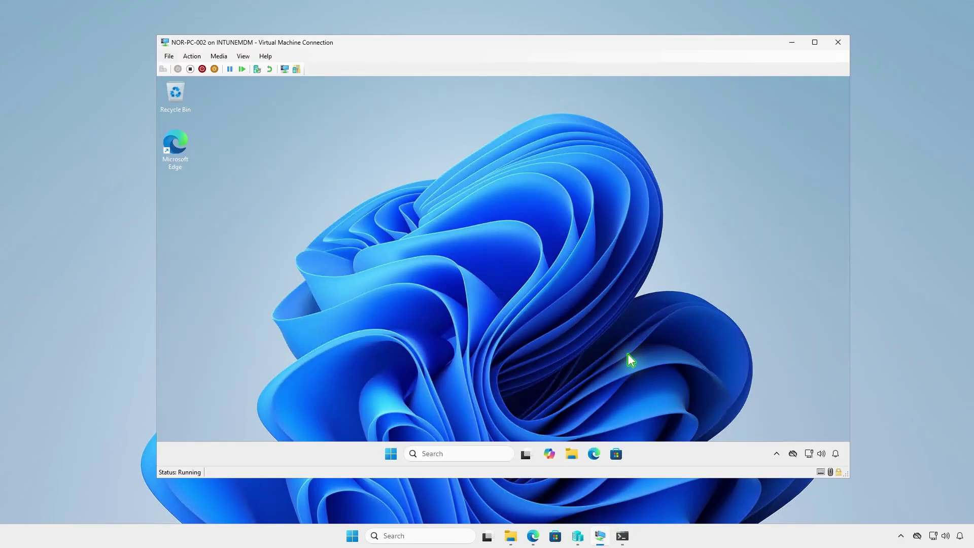
{"action": "right_click", "coordinate": [389, 454]}
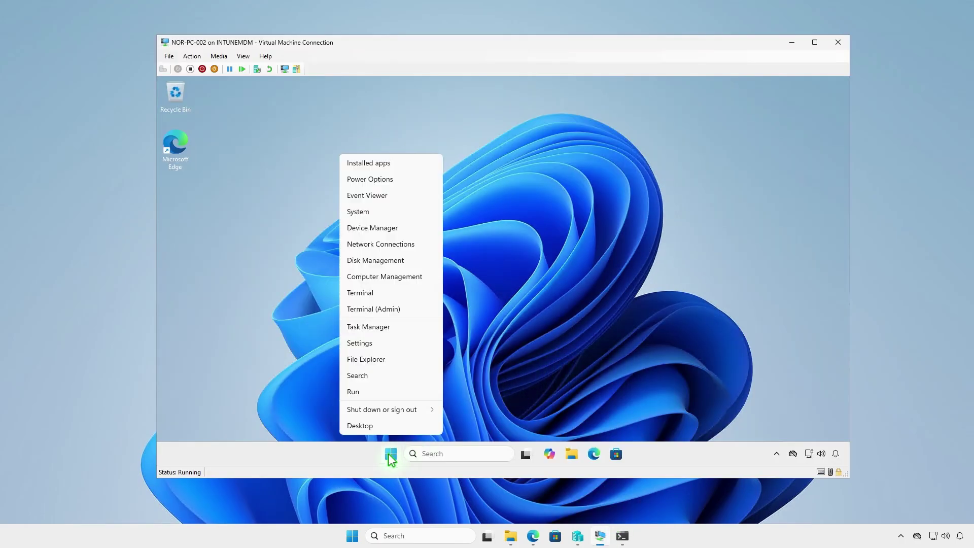
{"action": "left_click", "coordinate": [381, 344]}
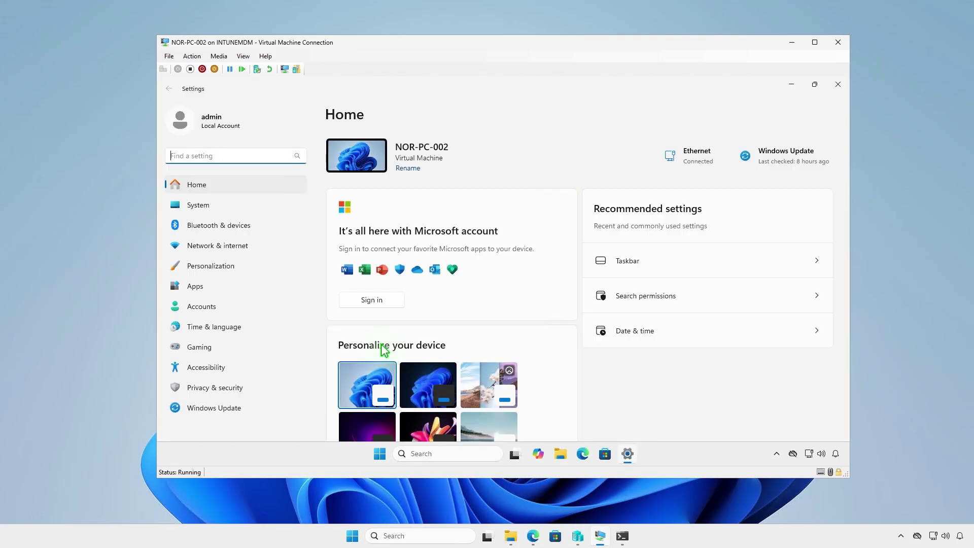
- Sync the VM with Intune via Accounts > Access work or school, then minimize Settings
{"action": "left_click", "coordinate": [232, 309]}
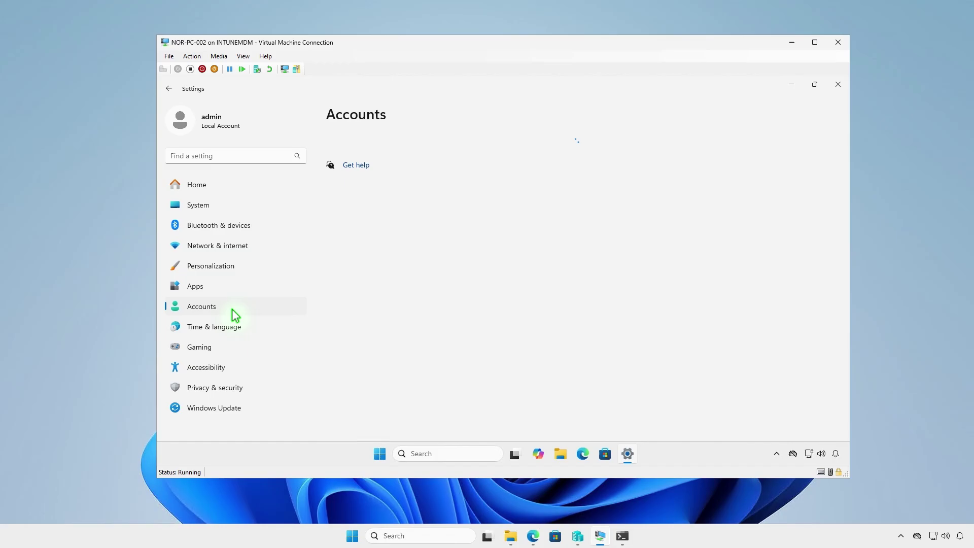
{"action": "scroll", "coordinate": [618, 320], "scroll_direction": "down", "scroll_amount": 2}
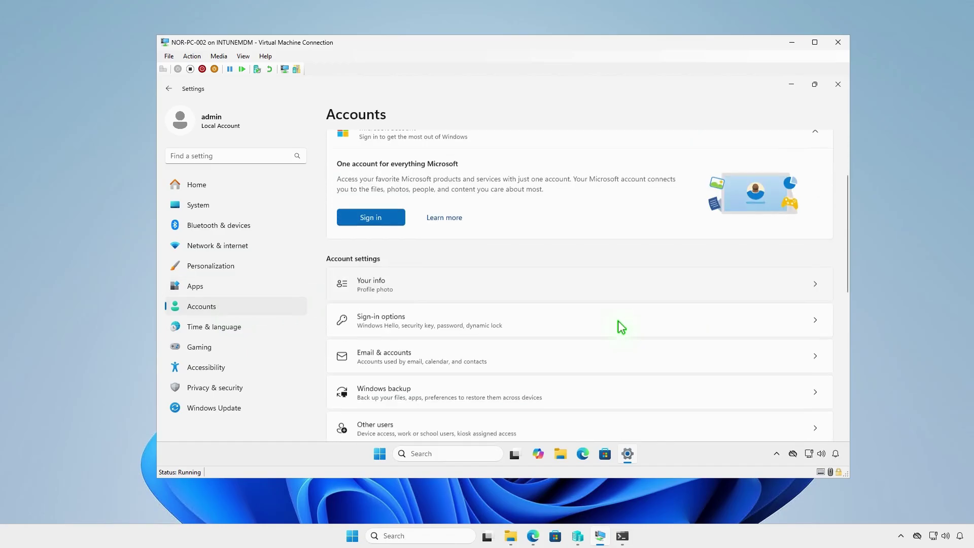
{"action": "scroll", "coordinate": [618, 320], "scroll_direction": "down", "scroll_amount": 2}
{"action": "left_click", "coordinate": [513, 371]}
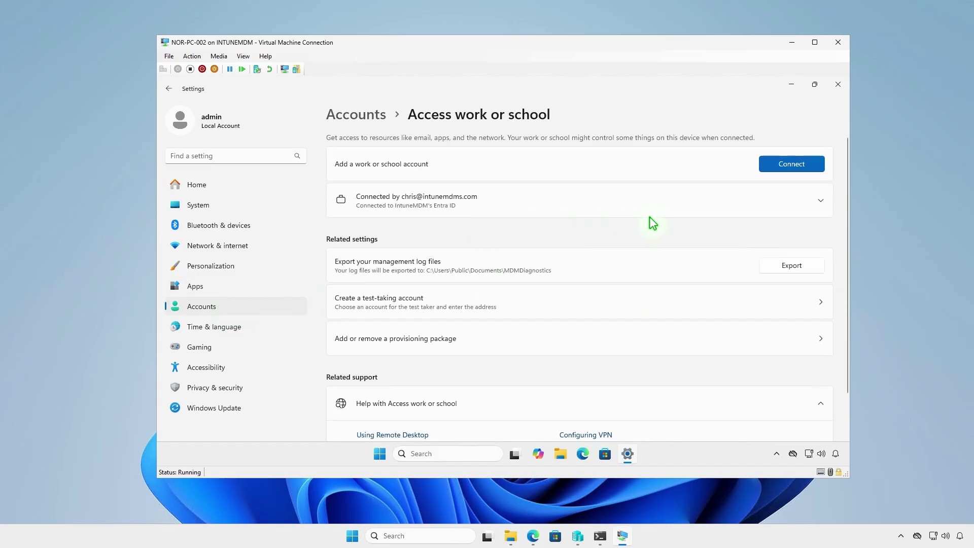
{"action": "left_click", "coordinate": [783, 210]}
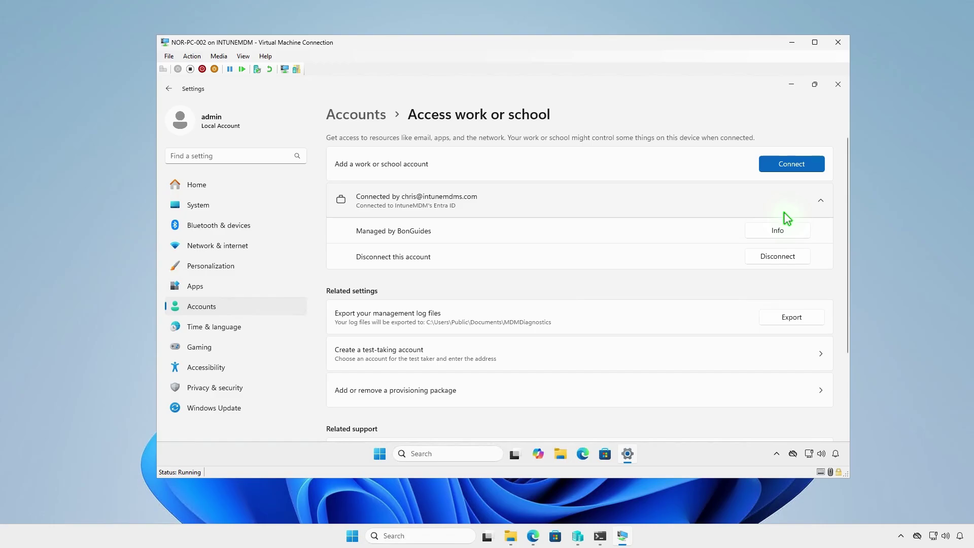
{"action": "left_click", "coordinate": [784, 231]}
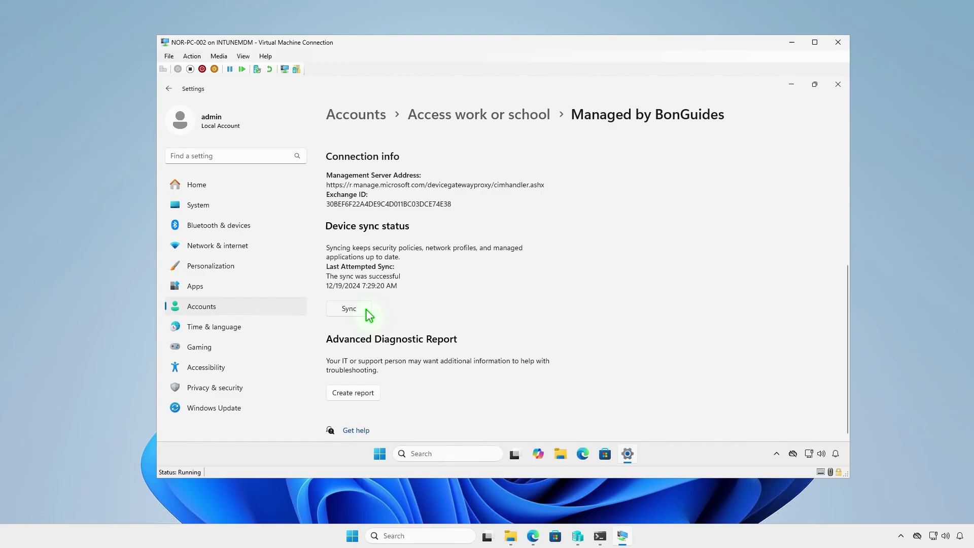
{"action": "left_click", "coordinate": [349, 309]}
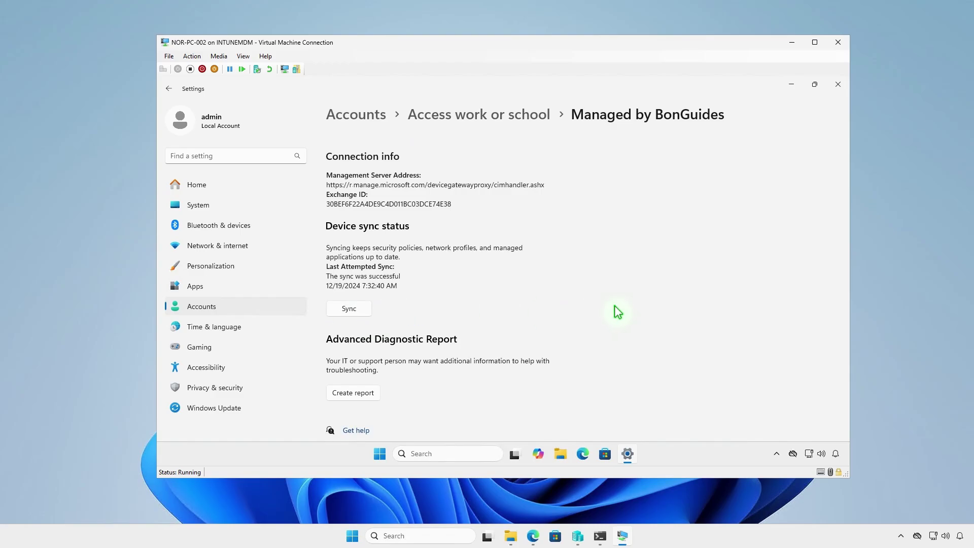
{"action": "left_click", "coordinate": [791, 84]}
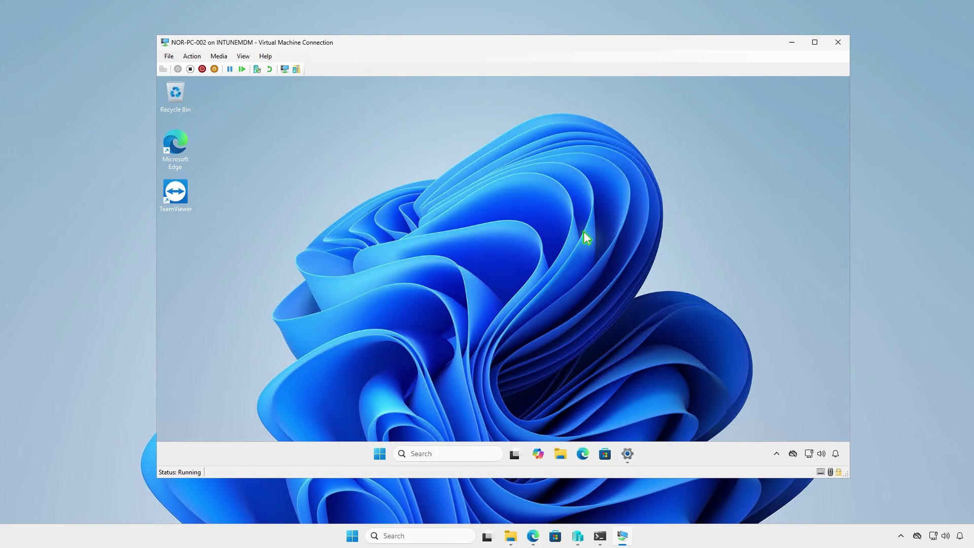
- Refresh Intune and list Windows apps, showing TeamViewer 15.61.3.0 as an assigned MSI app
{"action": "left_click", "coordinate": [792, 43]}
{"action": "left_click", "coordinate": [533, 536]}
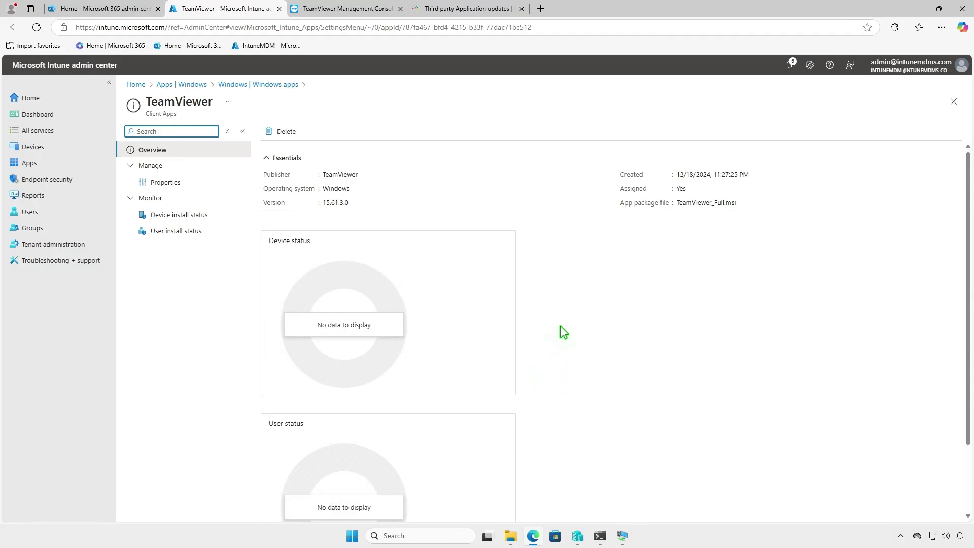
{"action": "left_click", "coordinate": [36, 28]}
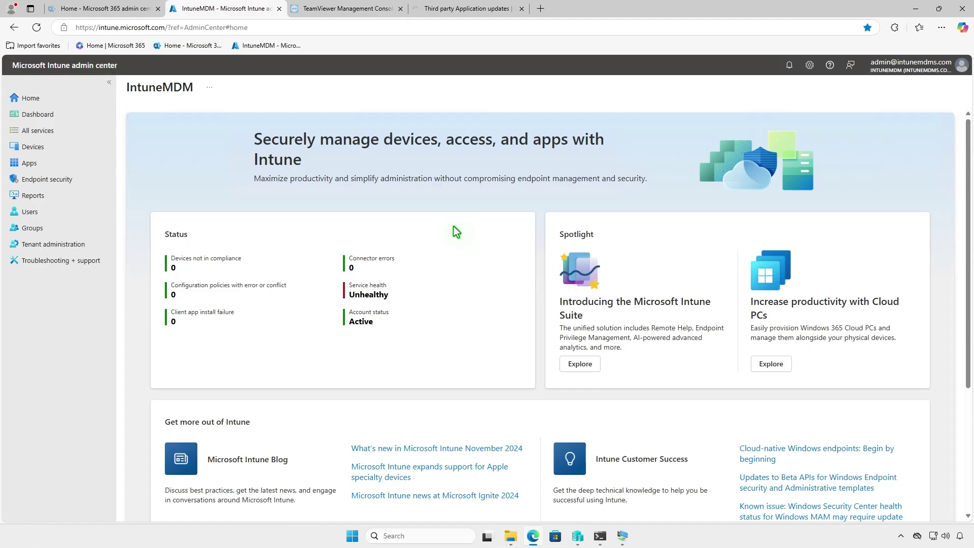
{"action": "left_click", "coordinate": [43, 170]}
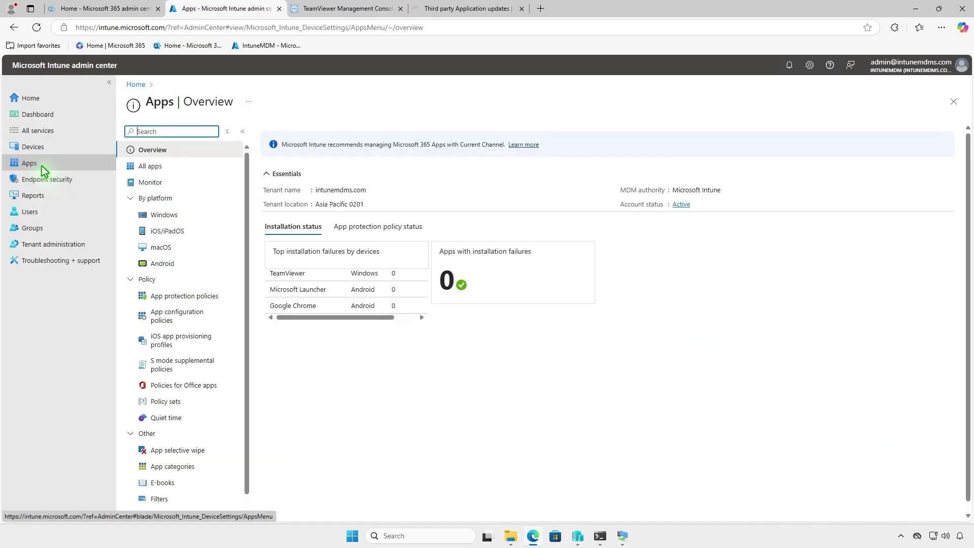
{"action": "left_click", "coordinate": [199, 218]}
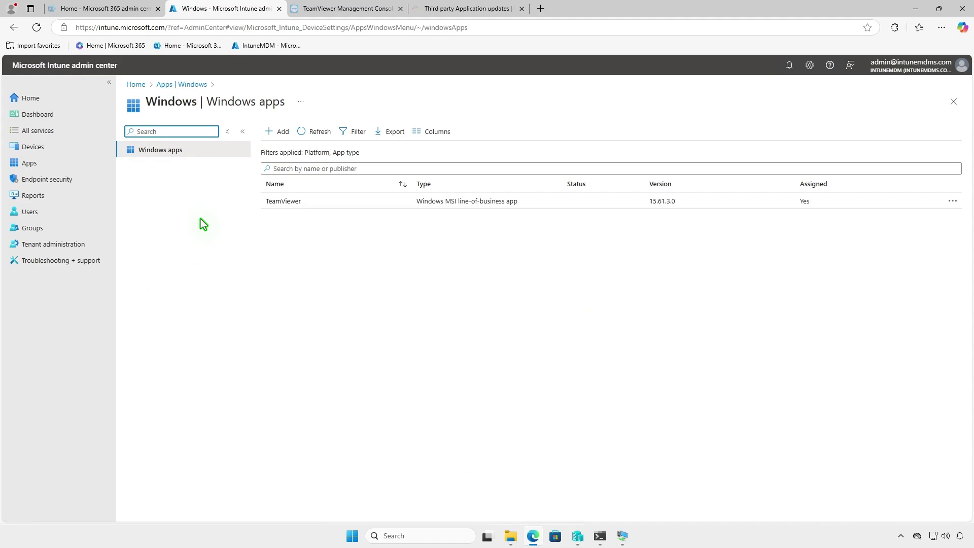
- Remove the Required Test_Devices assignment from TeamViewer's properties
{"action": "left_click", "coordinate": [349, 200]}
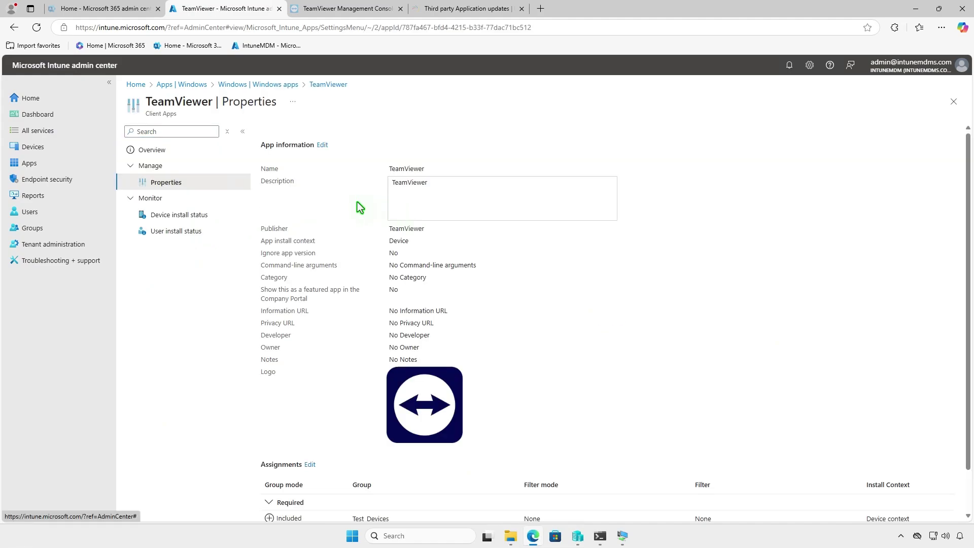
{"action": "scroll", "coordinate": [359, 207], "scroll_direction": "down", "scroll_amount": 2}
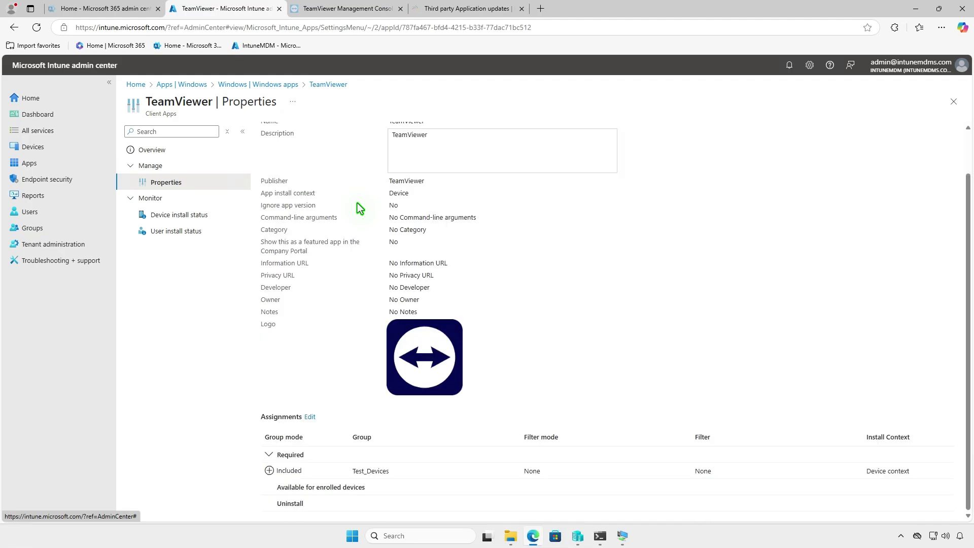
{"action": "left_click", "coordinate": [311, 418]}
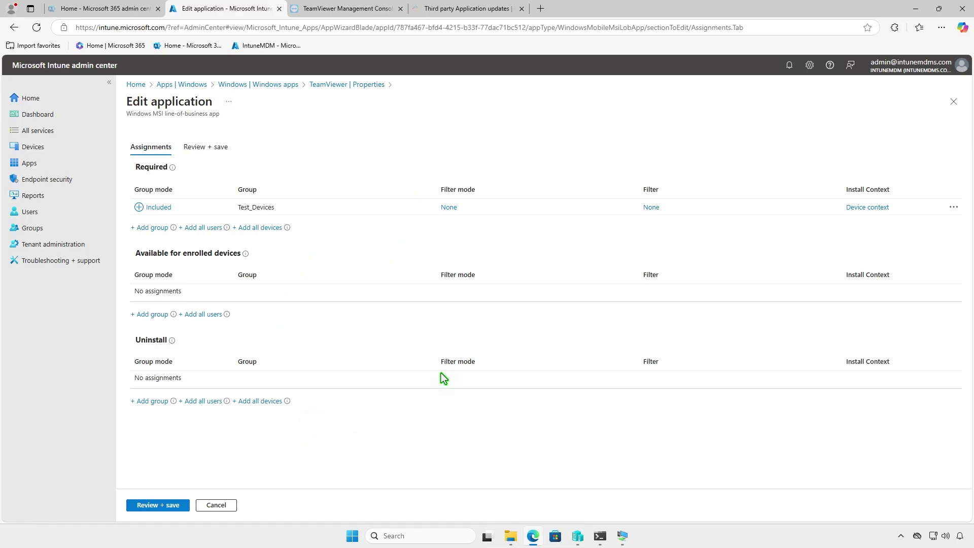
{"action": "left_click", "coordinate": [953, 208]}
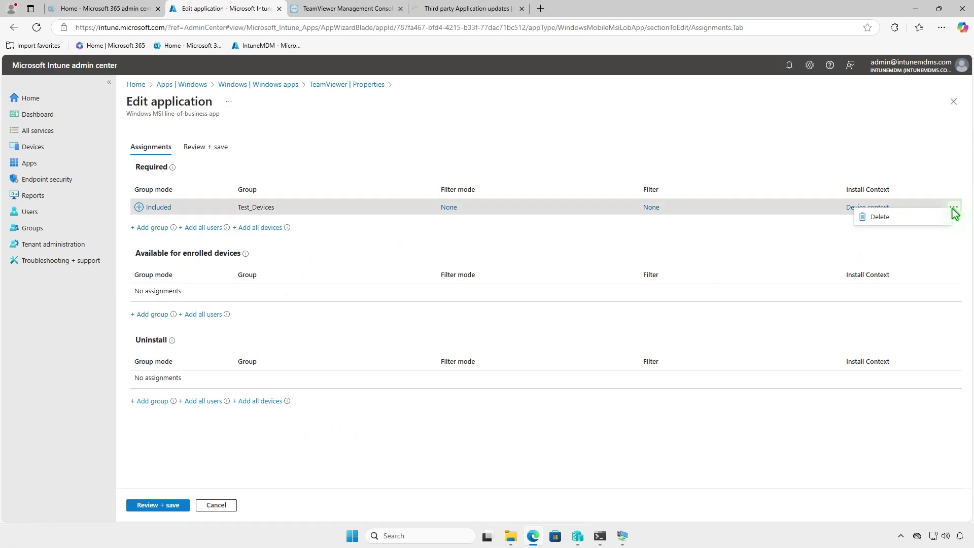
{"action": "left_click", "coordinate": [889, 219]}
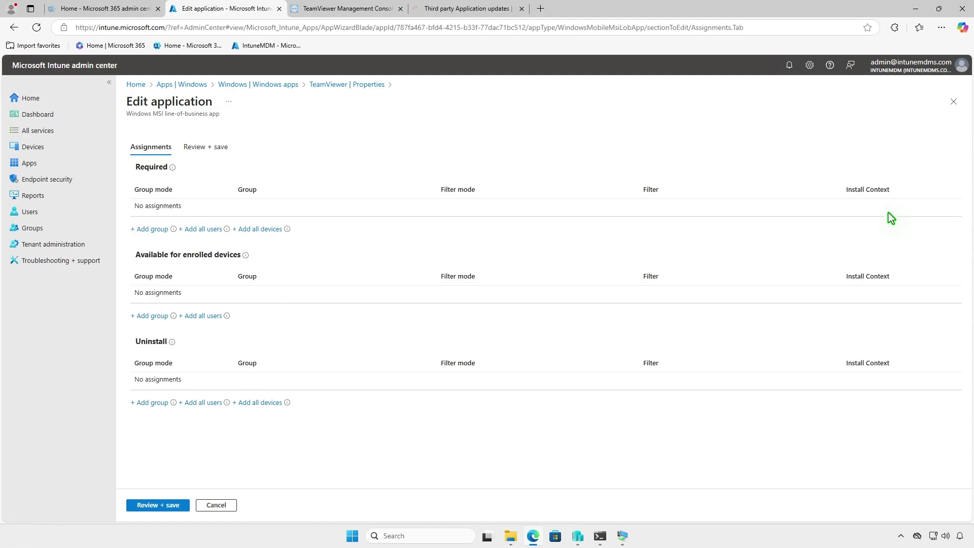
- Add Test_Devices under Uninstall, then review and save the assignment changes
{"action": "left_click", "coordinate": [153, 402]}
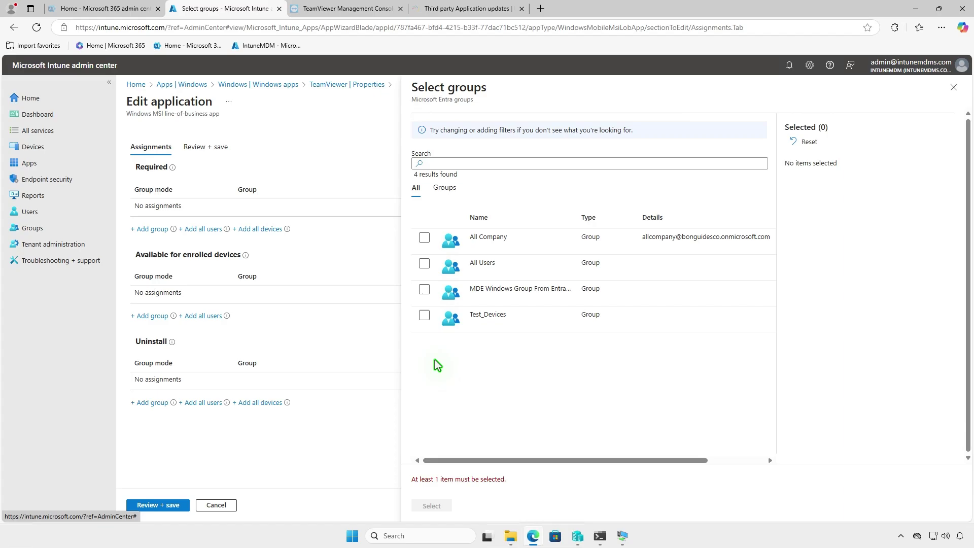
{"action": "left_click", "coordinate": [424, 315]}
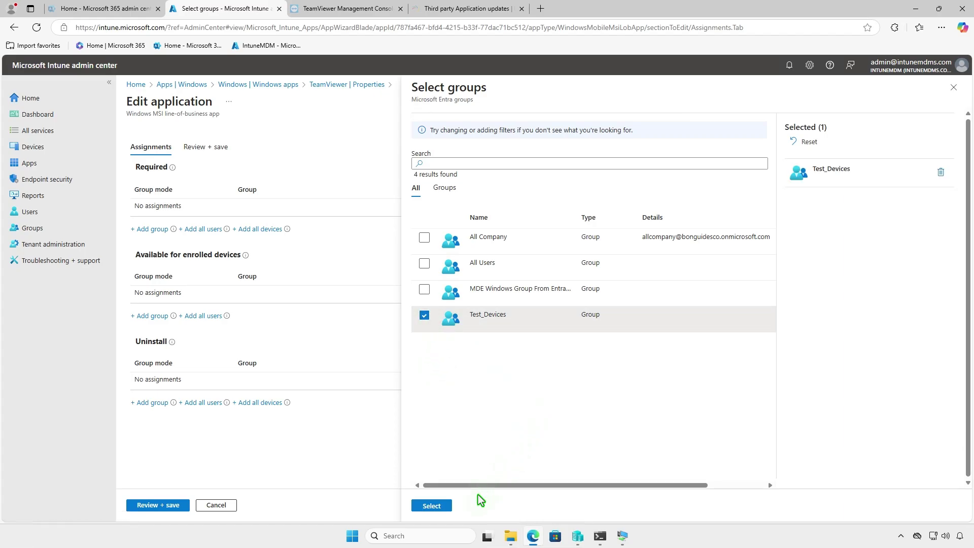
{"action": "left_click", "coordinate": [444, 505]}
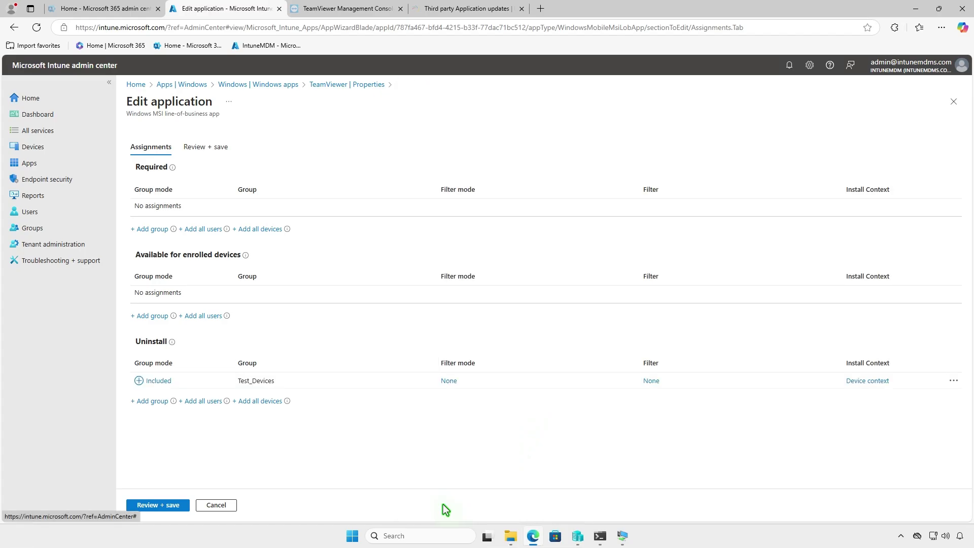
{"action": "left_click", "coordinate": [184, 505]}
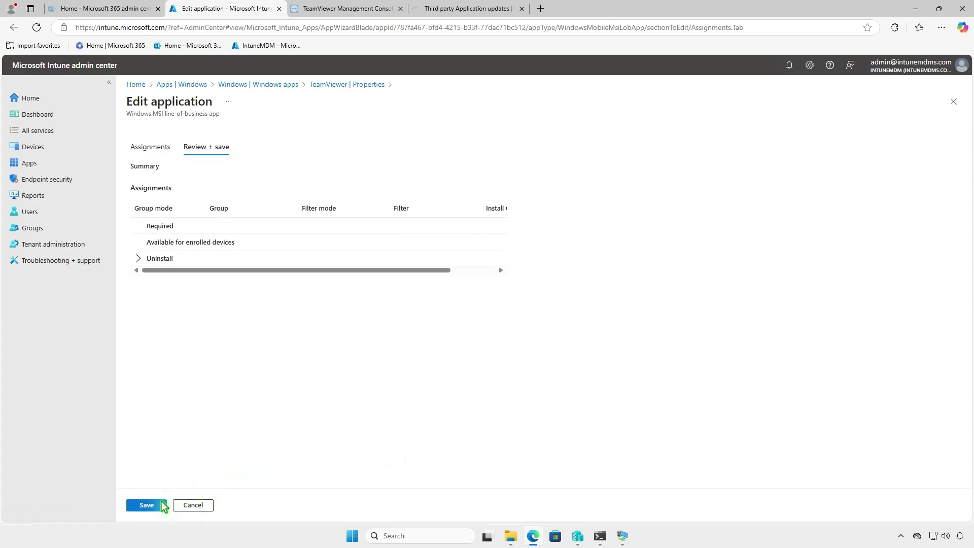
{"action": "left_click", "coordinate": [161, 503]}
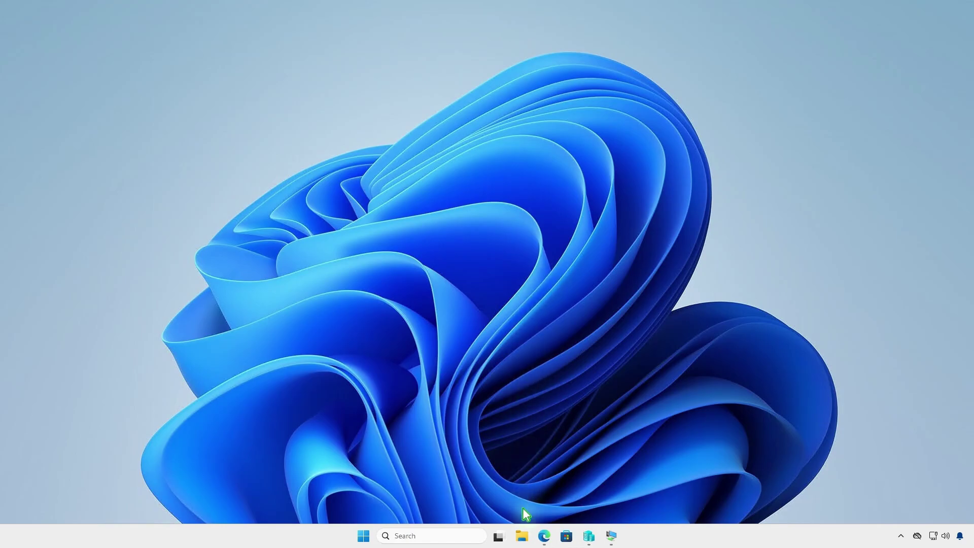
- Create a folder named Intune on the DATA (D:) drive
{"action": "left_click", "coordinate": [521, 535]}
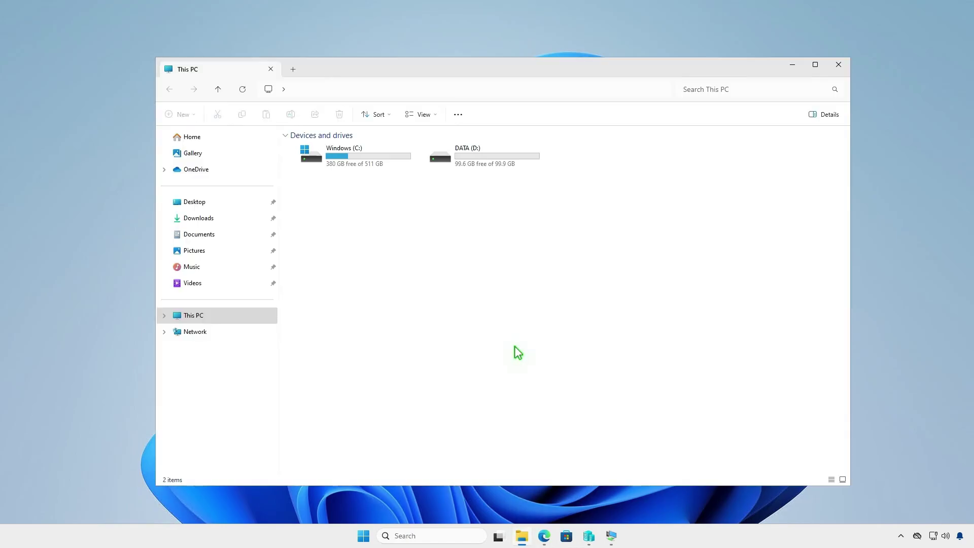
{"action": "double_click", "coordinate": [494, 158]}
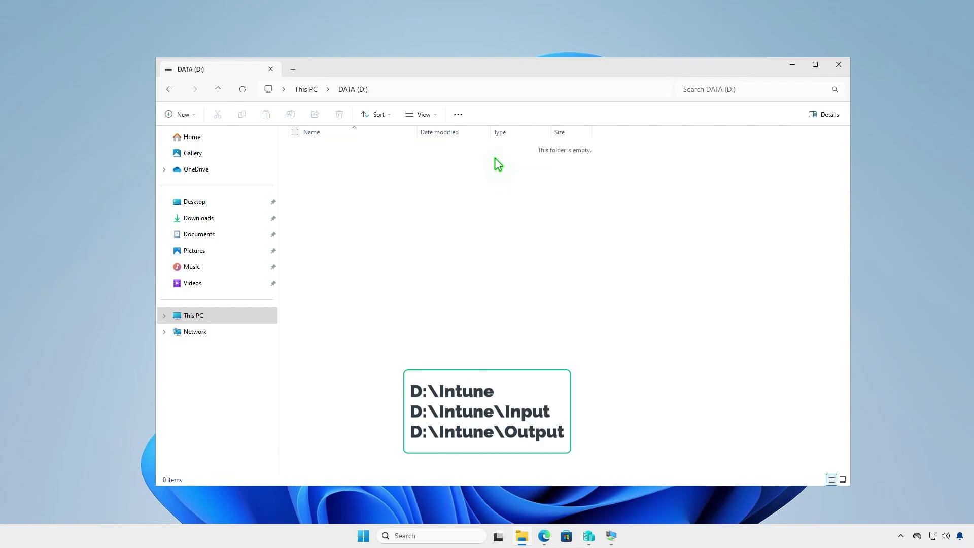
{"action": "left_click", "coordinate": [189, 116]}
{"action": "left_click", "coordinate": [191, 139]}
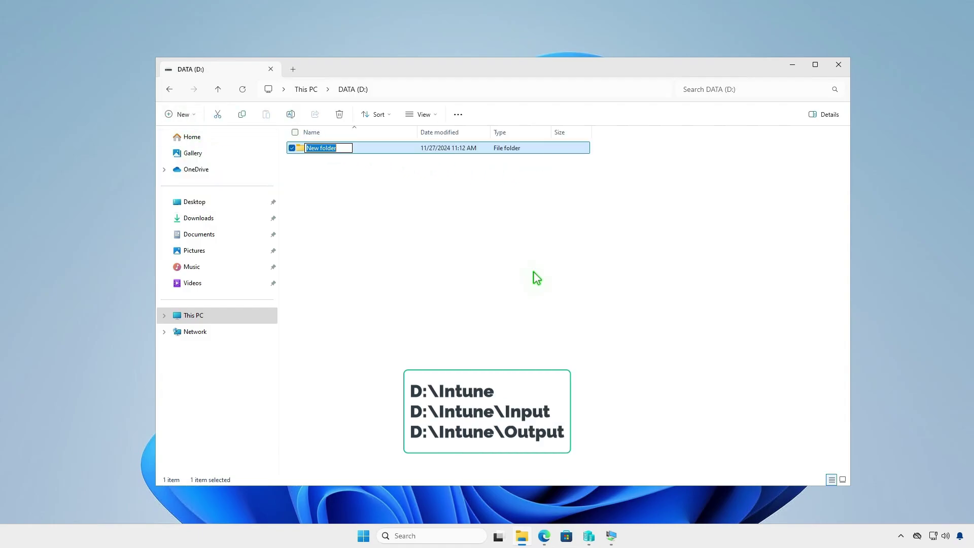
{"action": "type", "text": "Intune"}
{"action": "key", "text": "Return"}
{"action": "key", "text": "Return"}
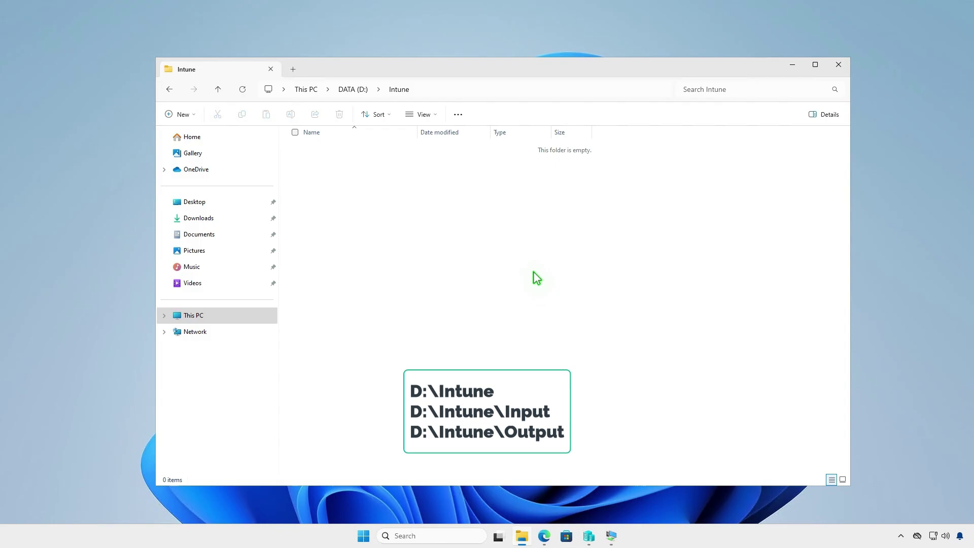
- Create Input and Output folders inside D:\Intune, then minimize File Explorer
{"action": "left_click", "coordinate": [191, 116]}
{"action": "left_click", "coordinate": [193, 137]}
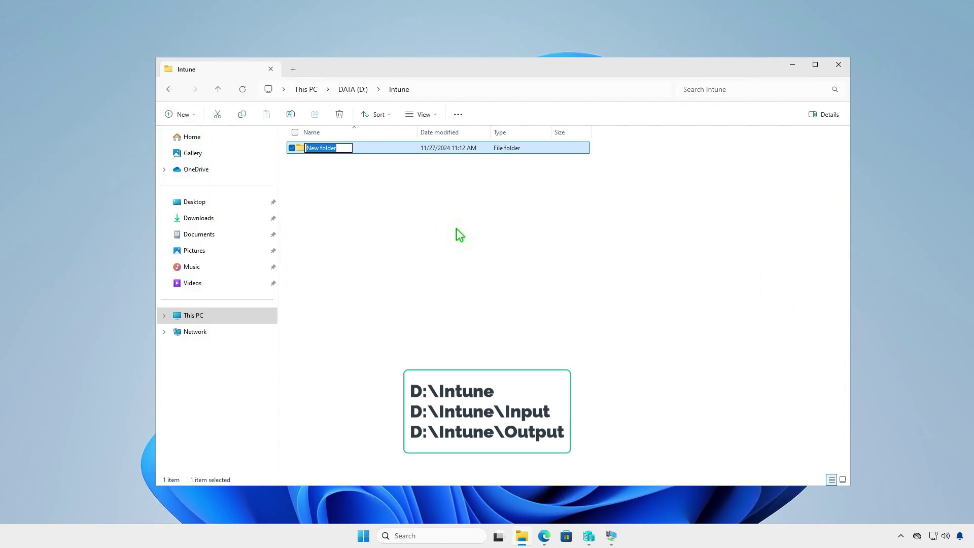
{"action": "type", "text": "Input"}
{"action": "key", "text": "Return"}
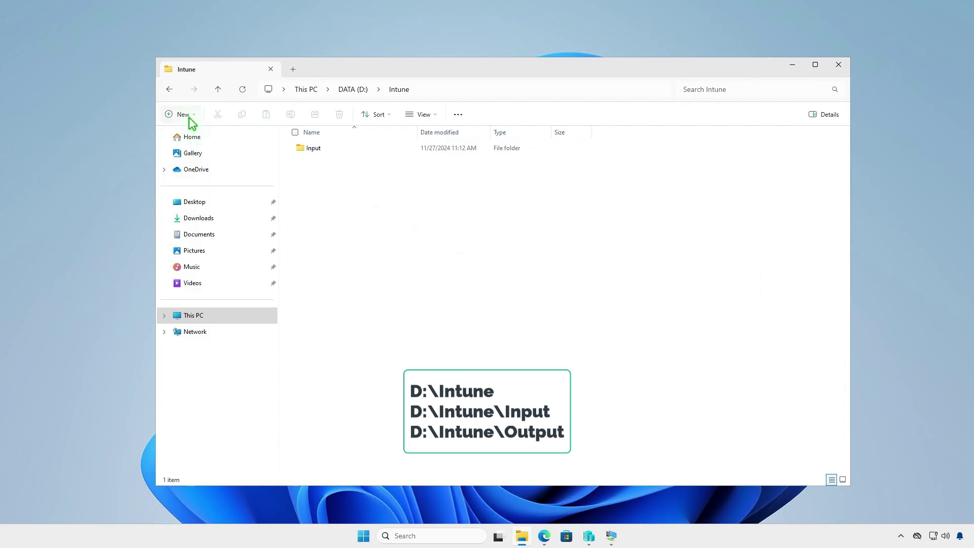
{"action": "left_click", "coordinate": [189, 116]}
{"action": "left_click", "coordinate": [199, 138]}
{"action": "type", "text": "Output"}
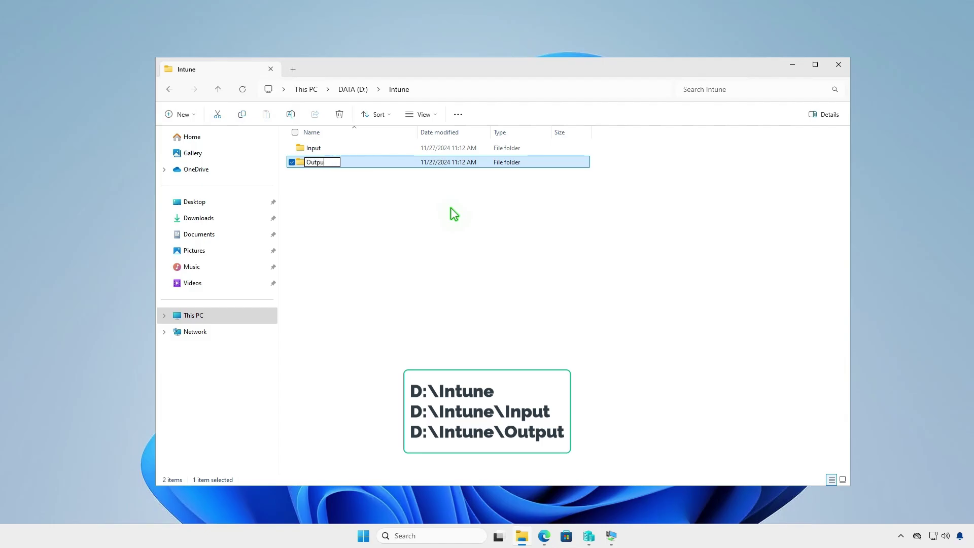
{"action": "left_click", "coordinate": [449, 231]}
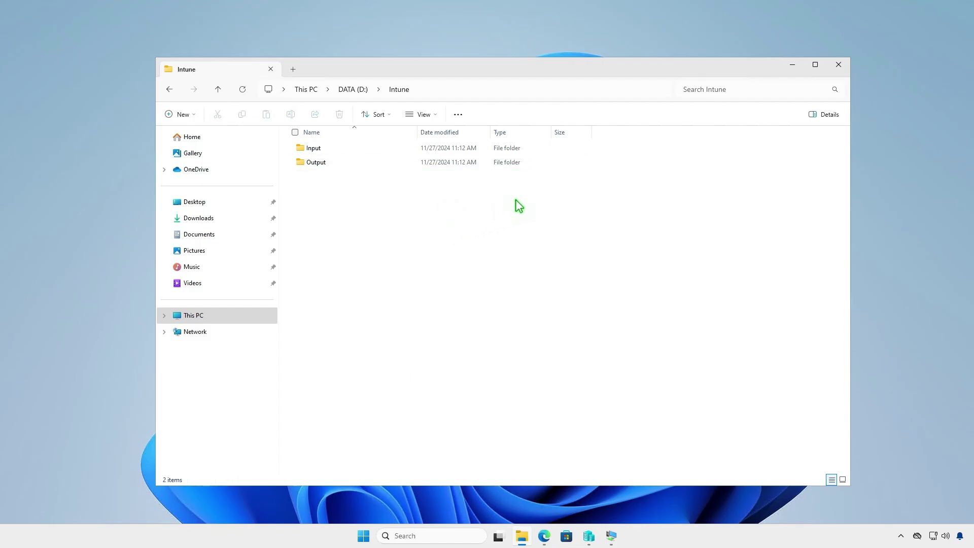
{"action": "left_click", "coordinate": [792, 65]}
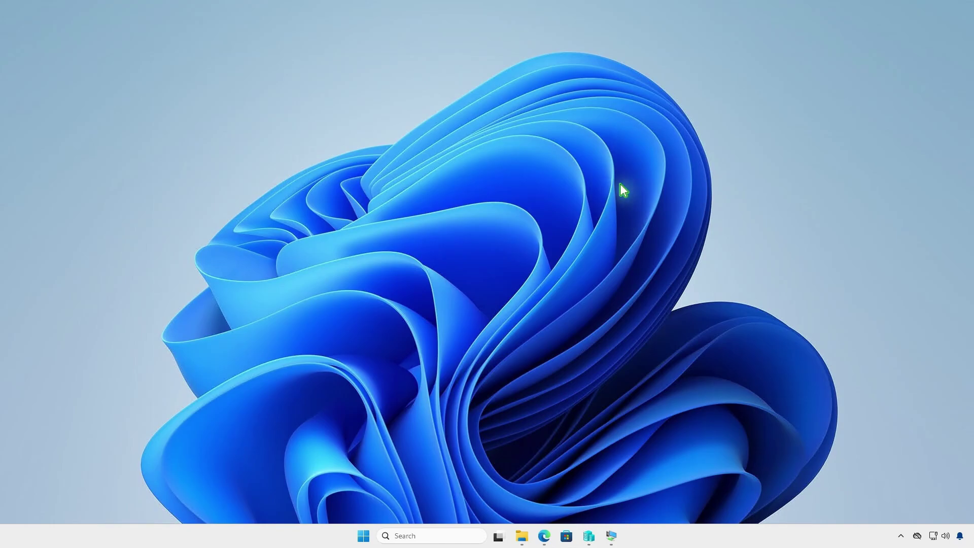
- Download the v1.8.6 release source code zip and show it in the Downloads folder
{"action": "left_click", "coordinate": [544, 535]}
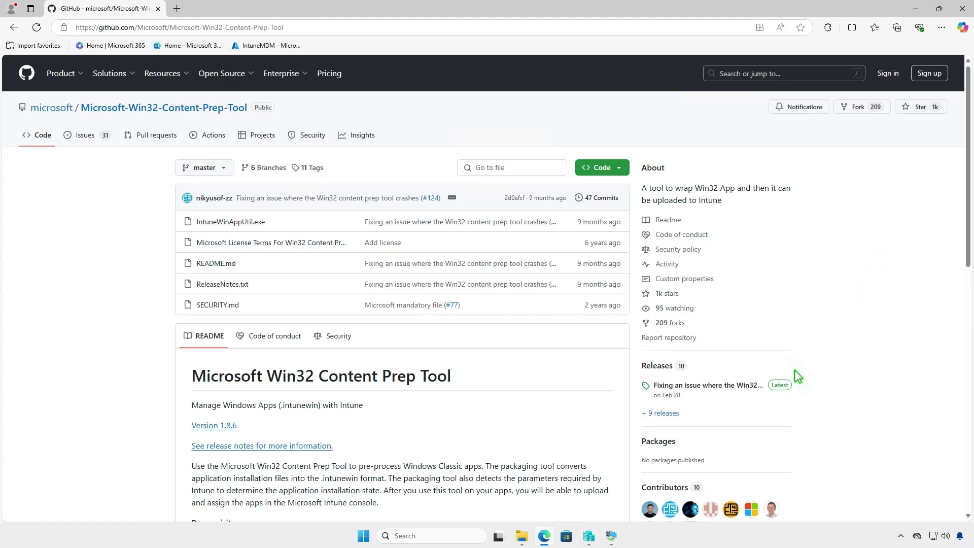
{"action": "left_click", "coordinate": [783, 387]}
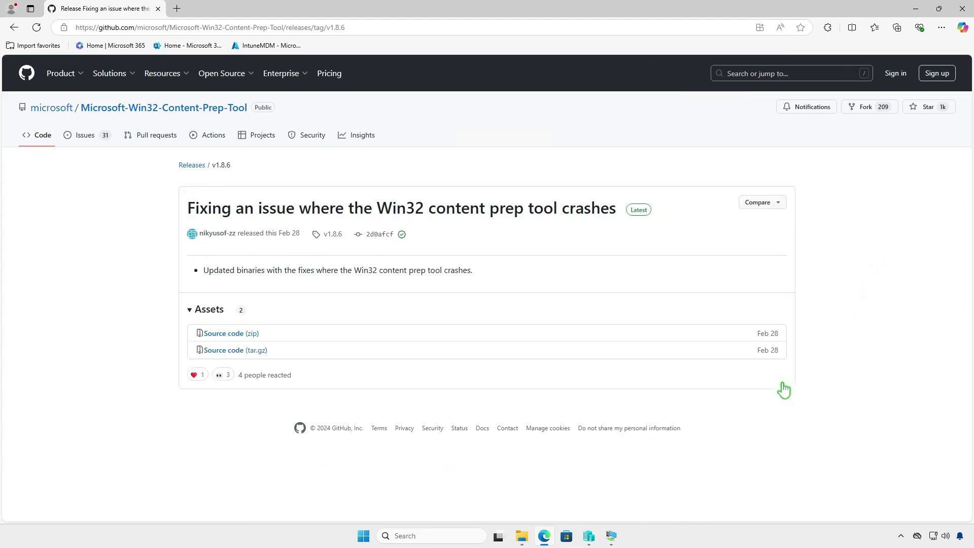
{"action": "left_click", "coordinate": [247, 340]}
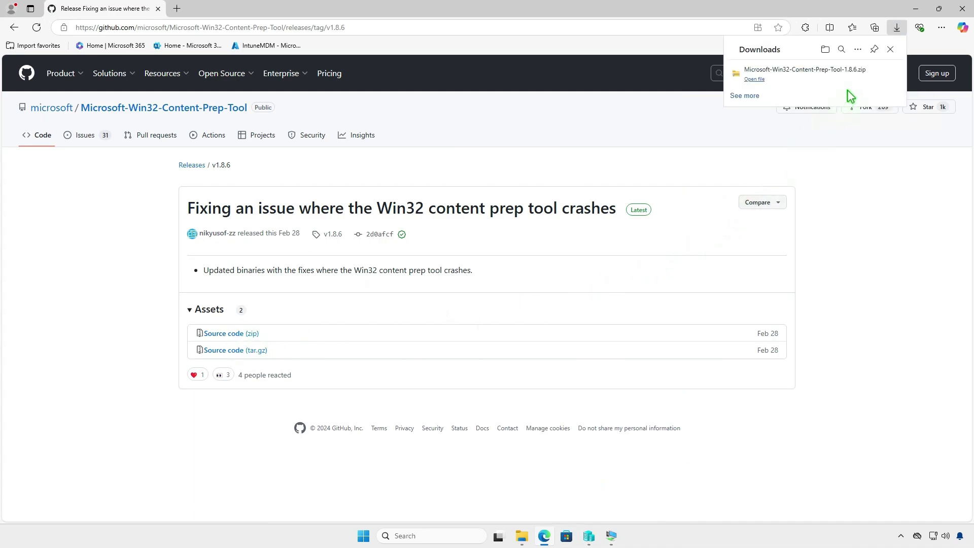
{"action": "left_click", "coordinate": [858, 75]}
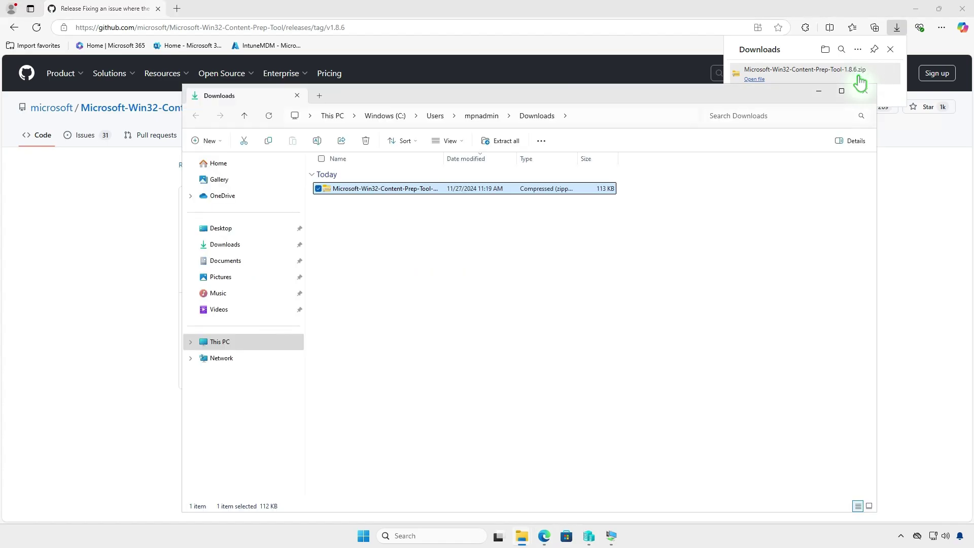
- Extract the Content Prep Tool zip into Downloads and copy IntuneWinAppUtil
{"action": "left_click", "coordinate": [915, 8]}
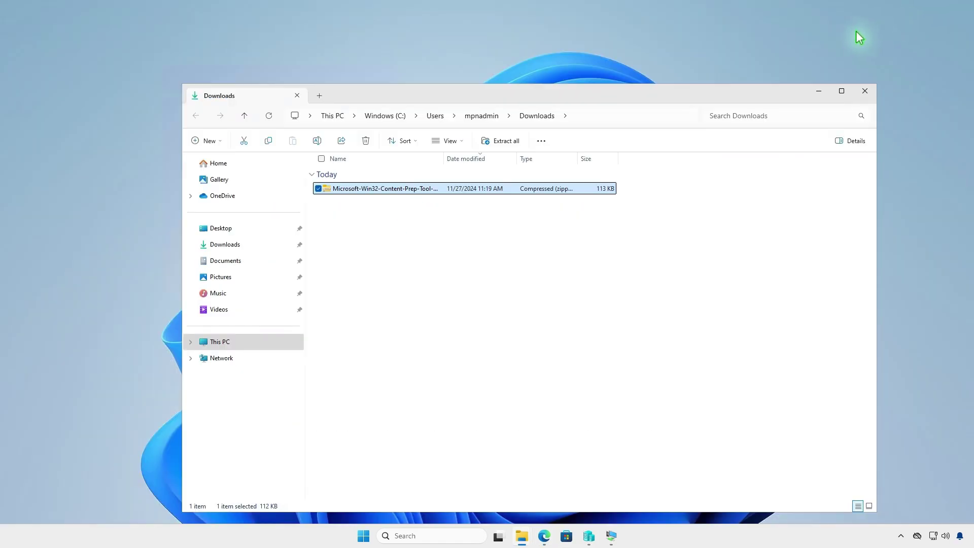
{"action": "left_click", "coordinate": [503, 142]}
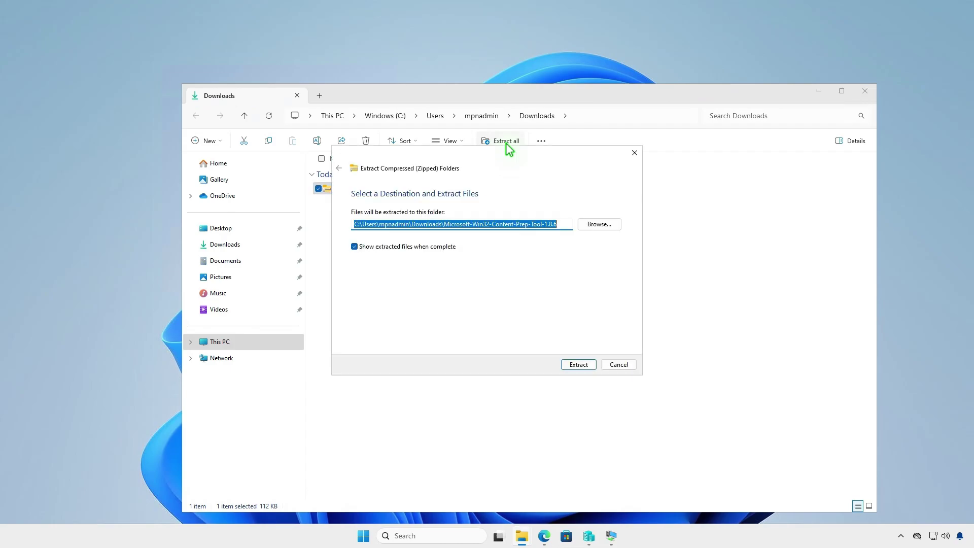
{"action": "left_click", "coordinate": [580, 365]}
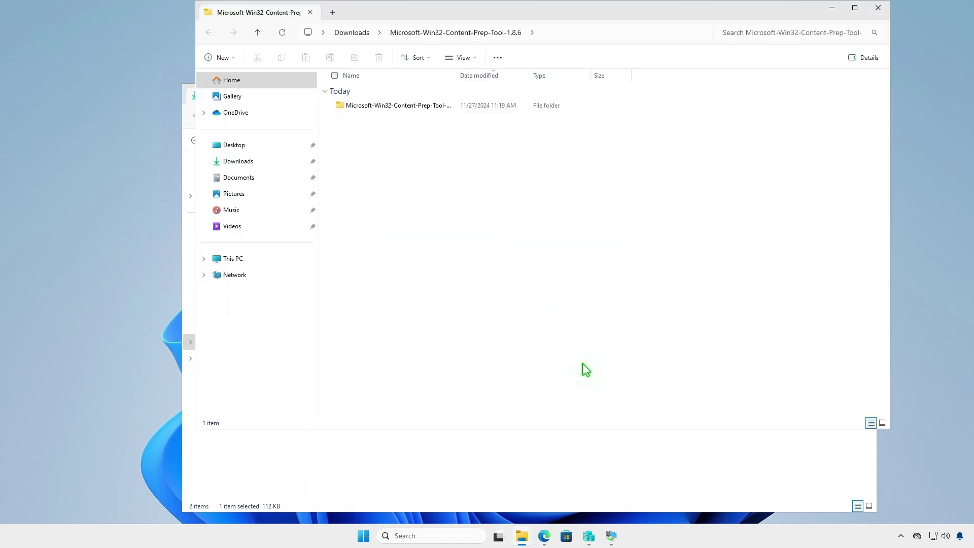
{"action": "double_click", "coordinate": [442, 105]}
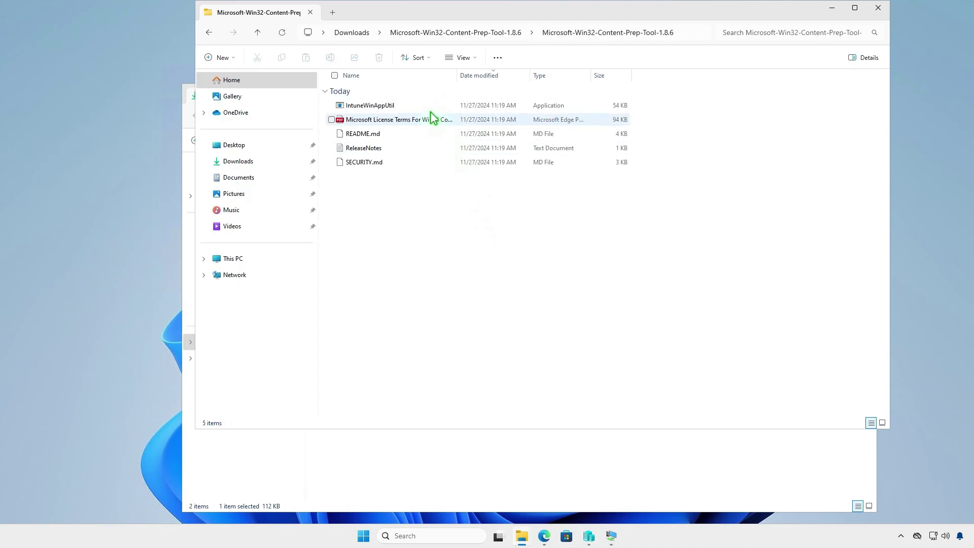
{"action": "left_click", "coordinate": [404, 107]}
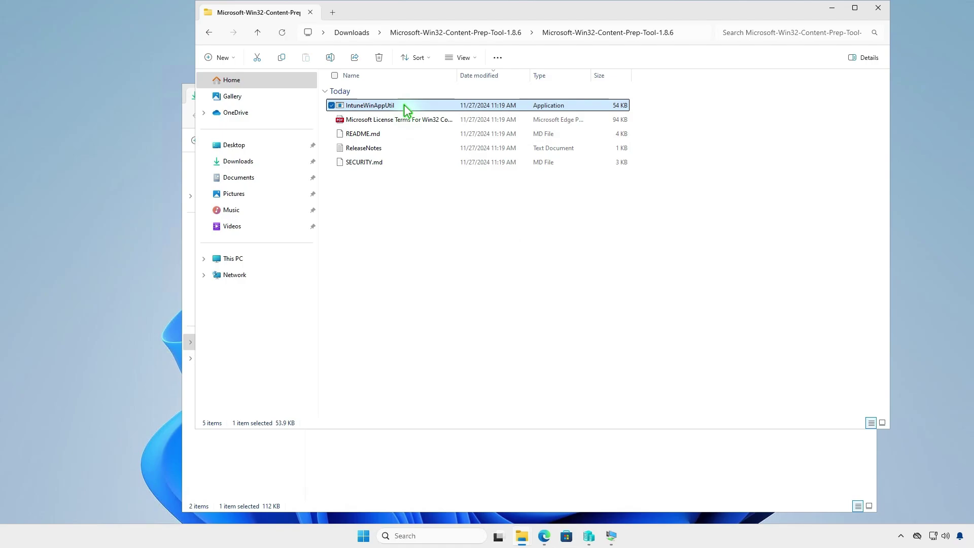
{"action": "right_click", "coordinate": [401, 105]}
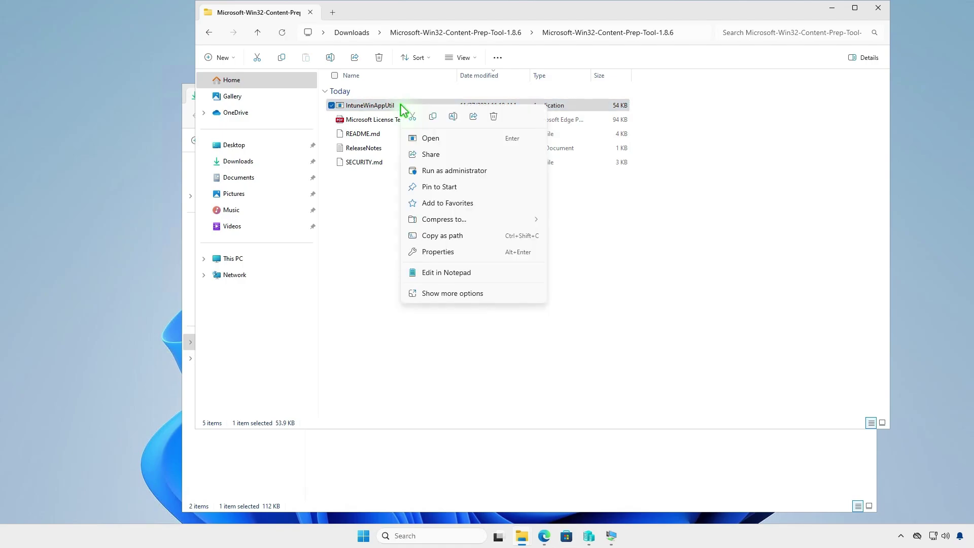
{"action": "left_click", "coordinate": [433, 117]}
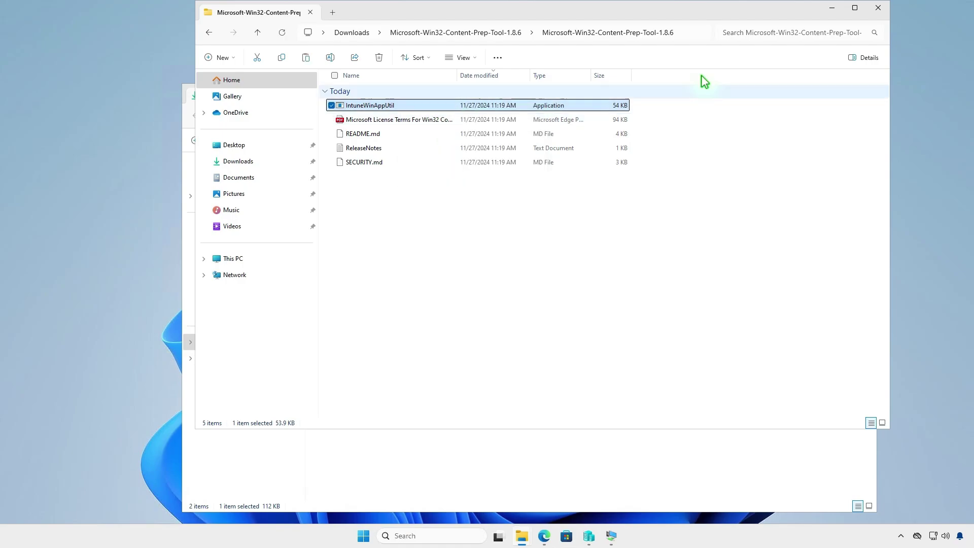
- Paste IntuneWinAppUtil into D:\Intune, then minimize File Explorer
{"action": "left_click", "coordinate": [883, 8]}
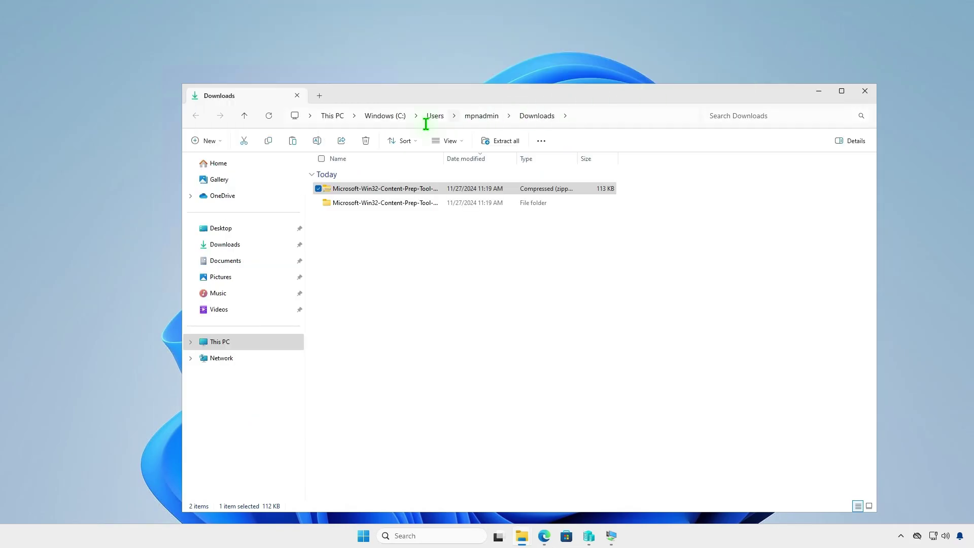
{"action": "left_click", "coordinate": [338, 116]}
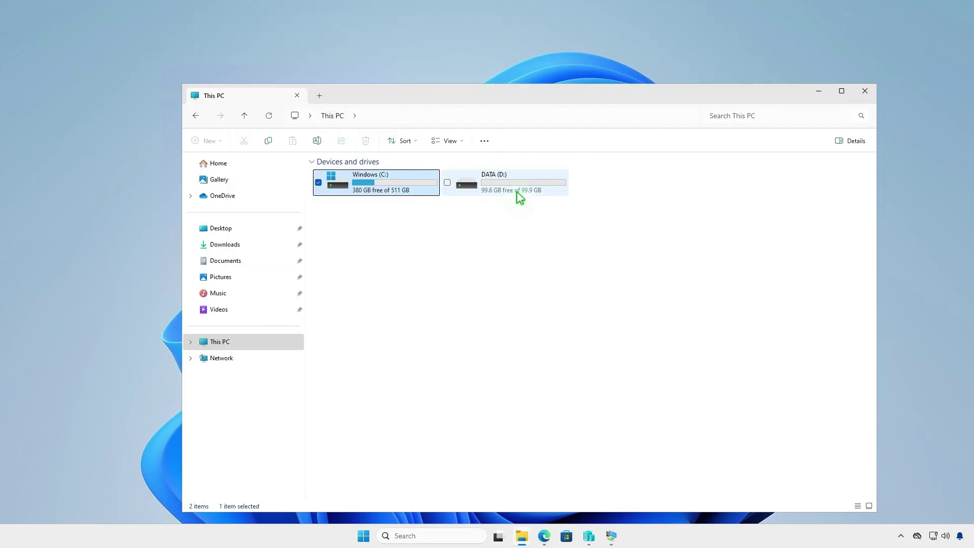
{"action": "double_click", "coordinate": [518, 192]}
{"action": "double_click", "coordinate": [373, 178]}
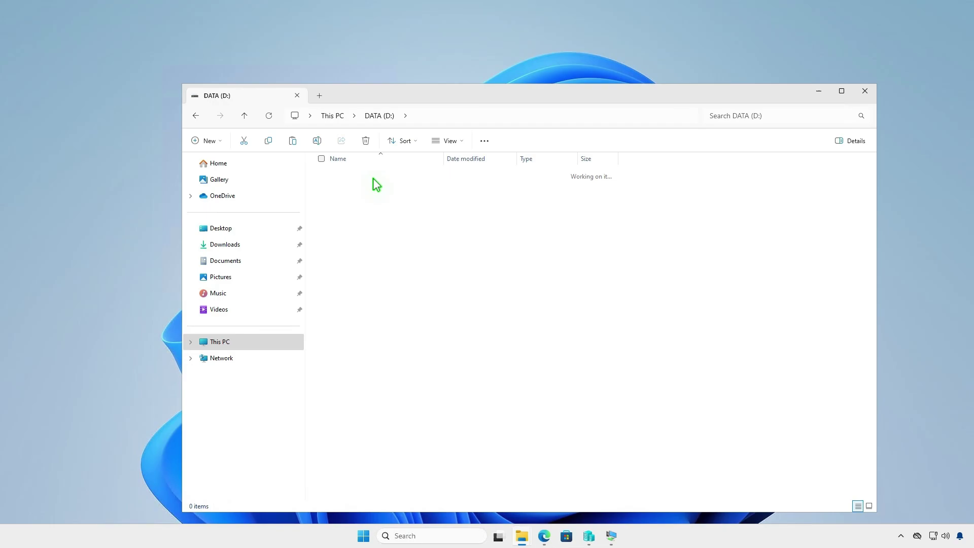
{"action": "right_click", "coordinate": [399, 271]}
{"action": "left_click", "coordinate": [407, 278]}
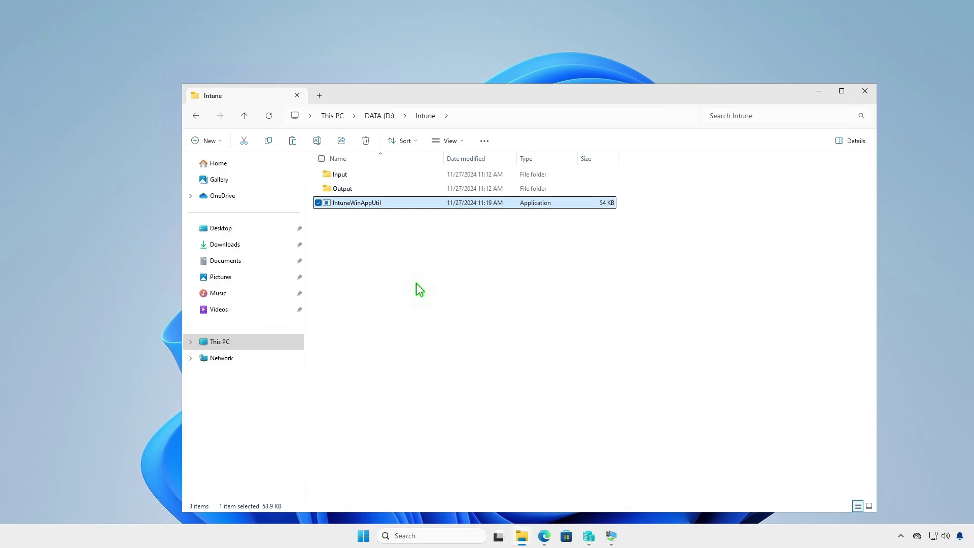
{"action": "left_click", "coordinate": [818, 92]}
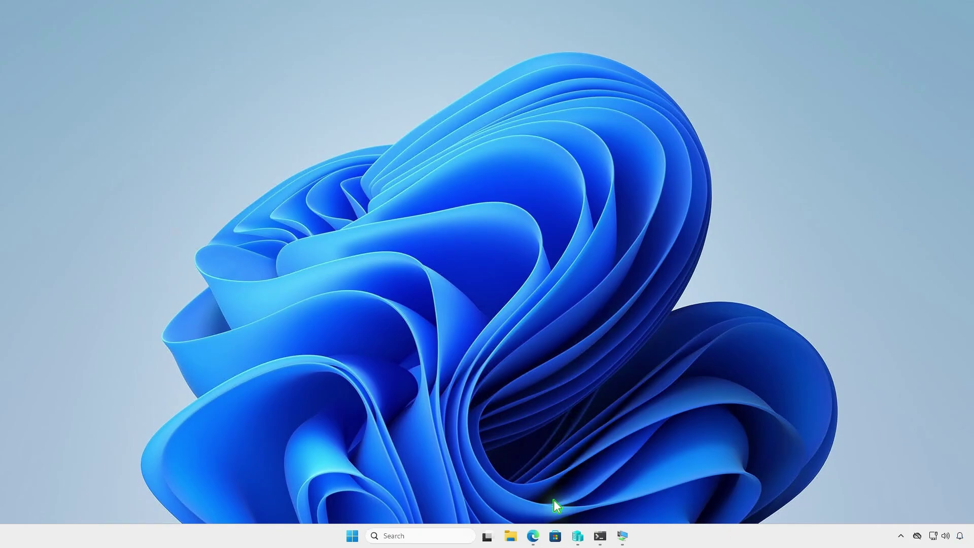
- Rename TeamViewer_Full in Downloads\TeamViewer_MSI64\Full to setup
{"action": "left_click", "coordinate": [510, 536]}
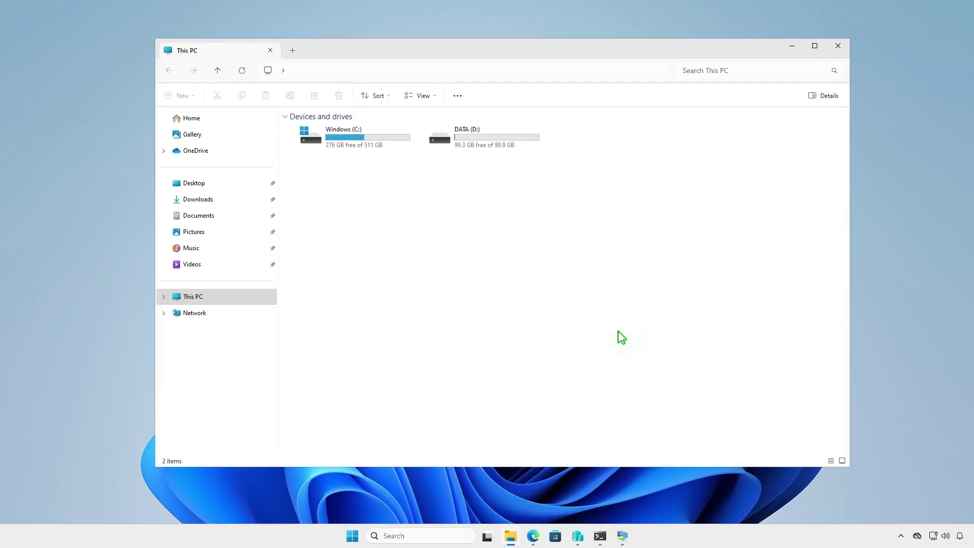
{"action": "left_click", "coordinate": [238, 199]}
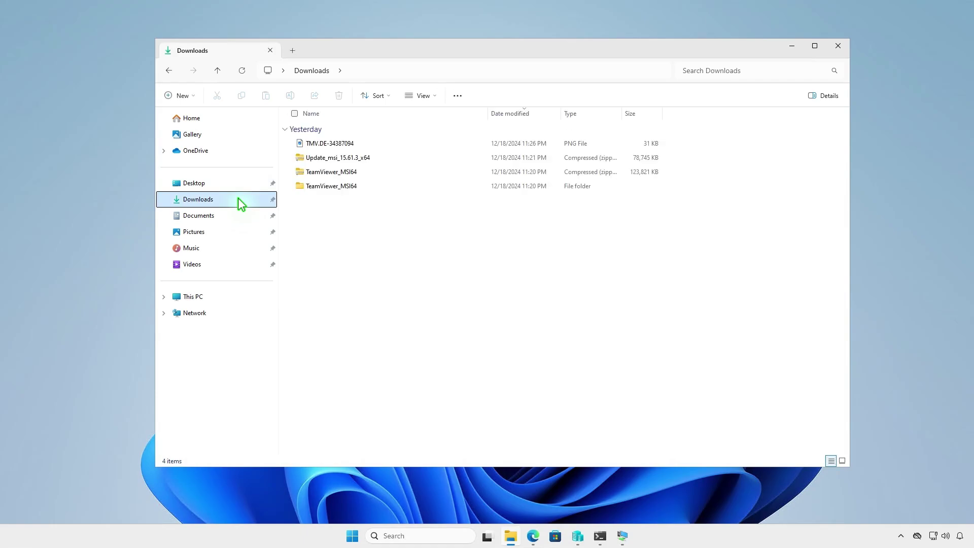
{"action": "double_click", "coordinate": [365, 186]}
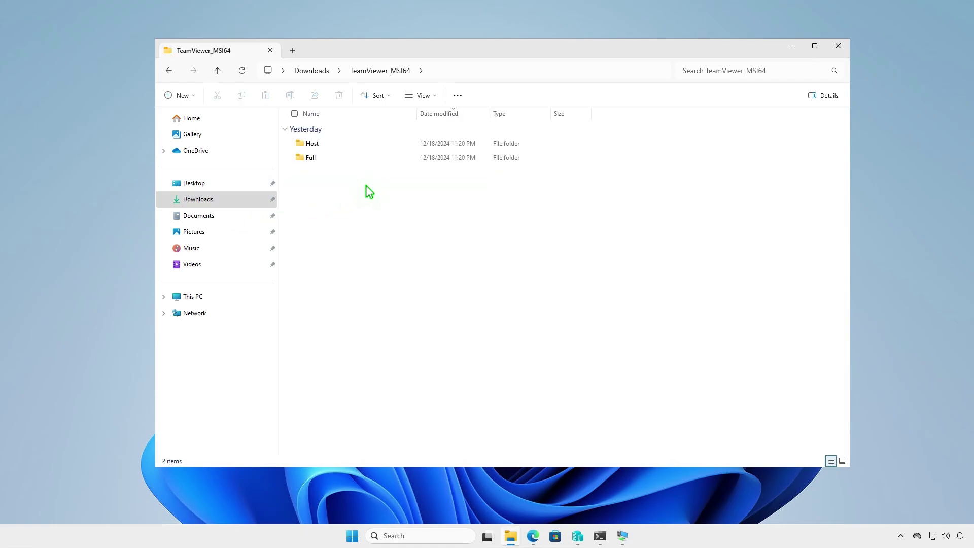
{"action": "double_click", "coordinate": [363, 158]}
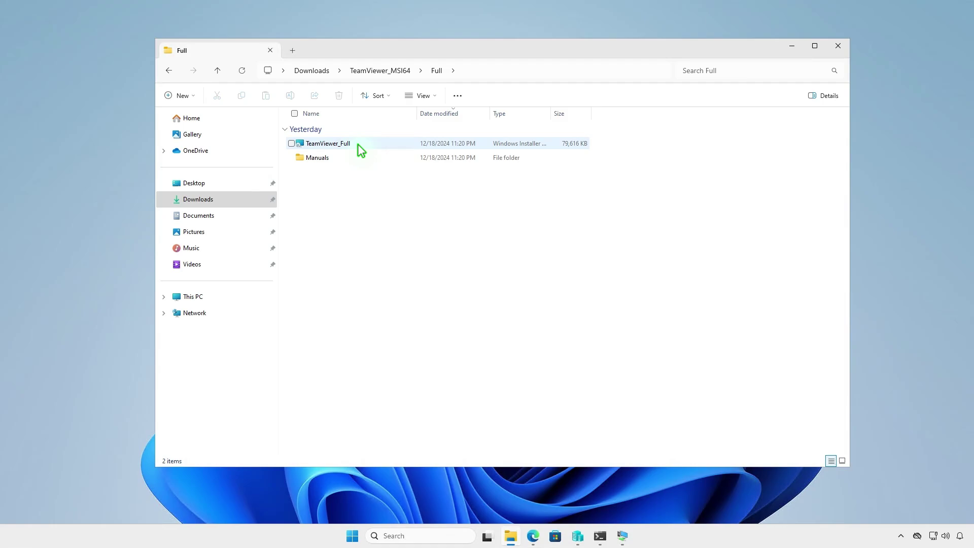
{"action": "left_click", "coordinate": [358, 144]}
{"action": "key", "text": "F2"}
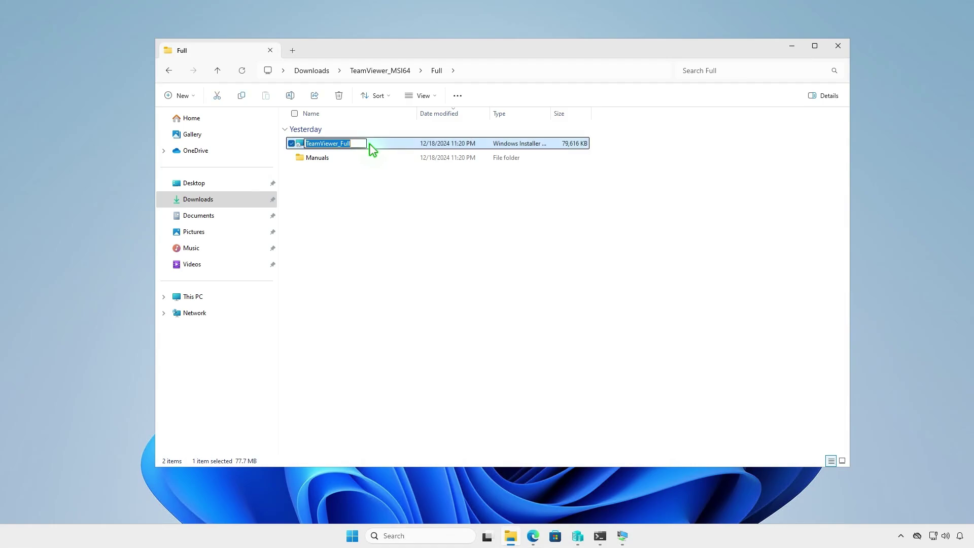
{"action": "type", "text": "setup"}
{"action": "left_click", "coordinate": [364, 218]}
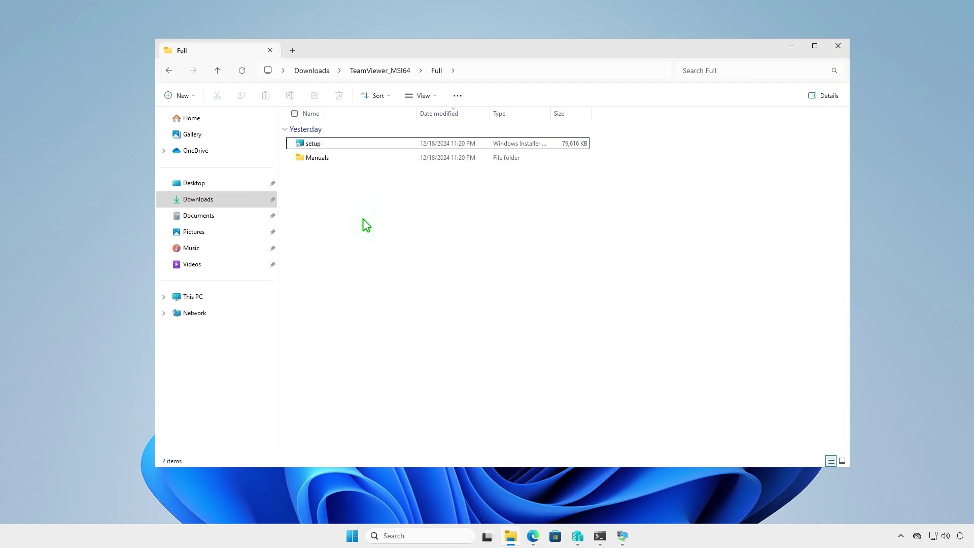
- Copy the setup installer and open D:\Intune\Input in a new tab to paste it
{"action": "left_click", "coordinate": [327, 144]}
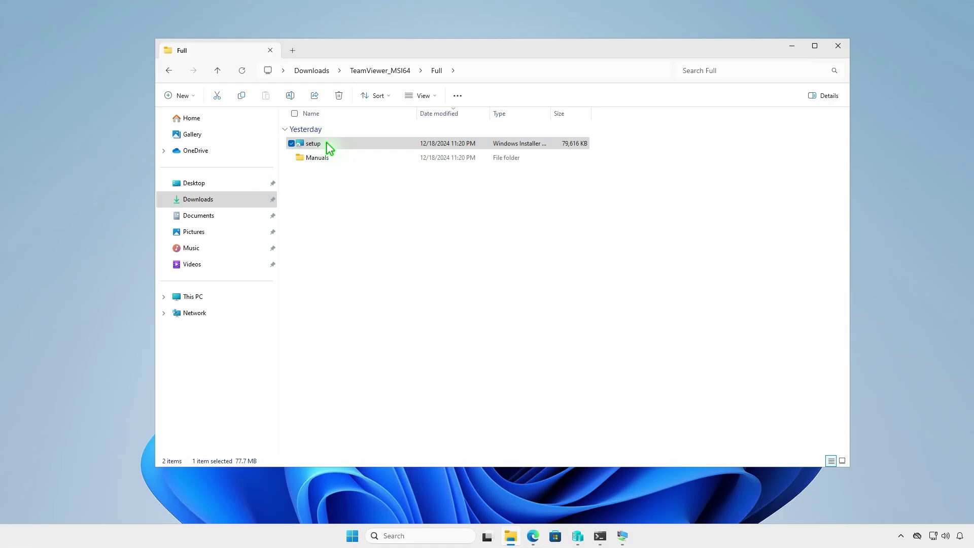
{"action": "right_click", "coordinate": [326, 142]}
{"action": "left_click", "coordinate": [359, 156]}
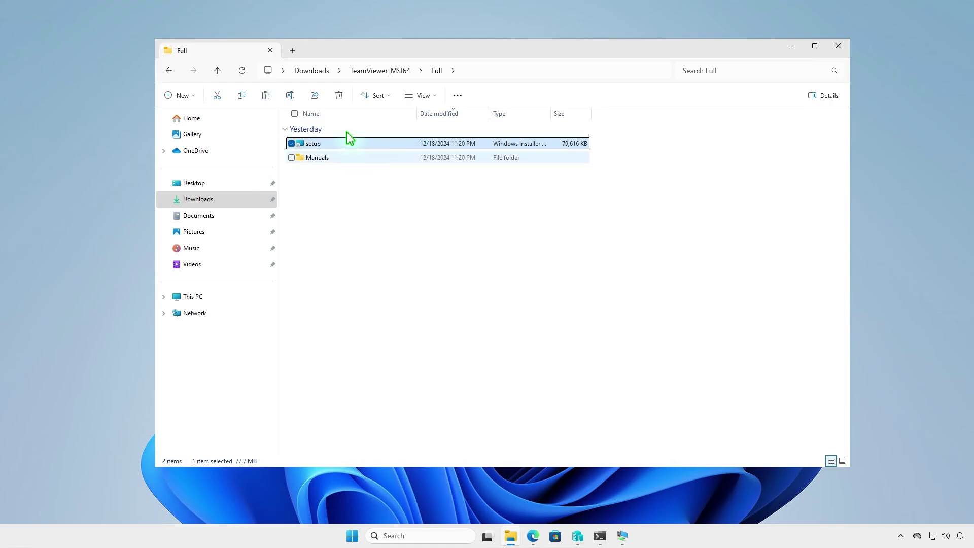
{"action": "left_click", "coordinate": [293, 51]}
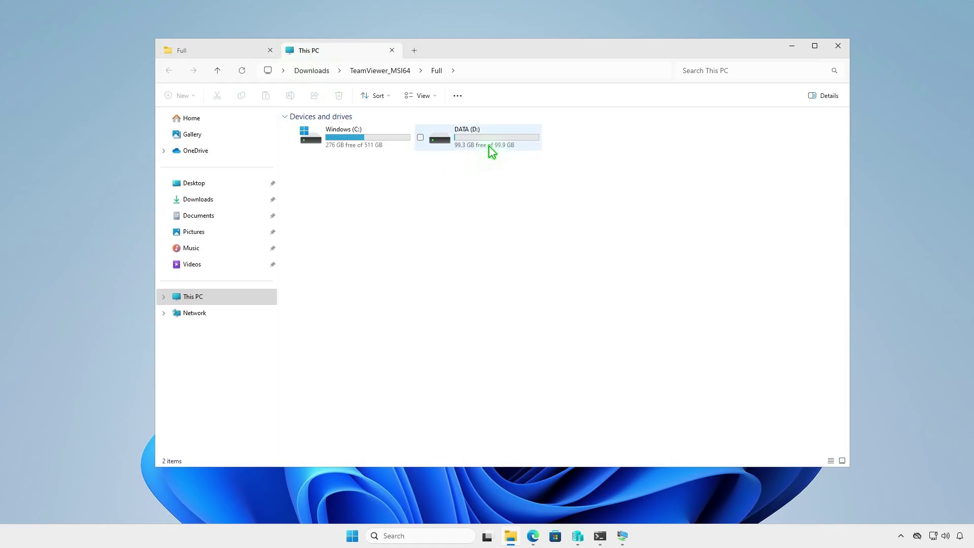
{"action": "double_click", "coordinate": [491, 142]}
{"action": "double_click", "coordinate": [405, 129]}
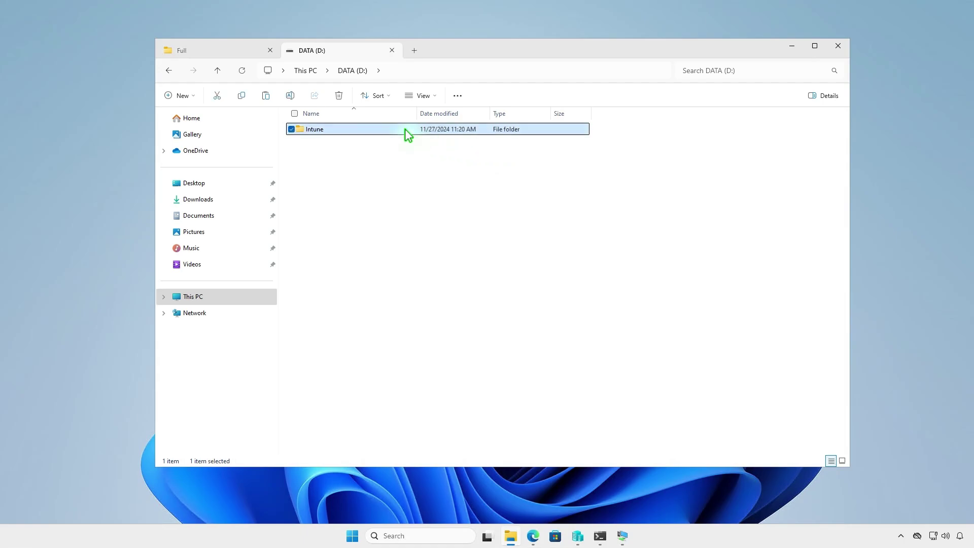
{"action": "double_click", "coordinate": [407, 130]}
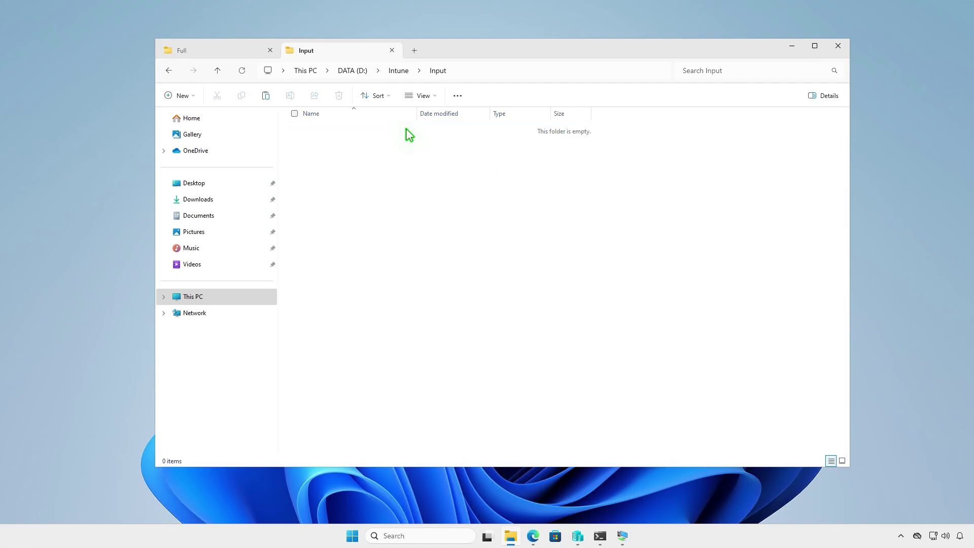
{"action": "right_click", "coordinate": [428, 207]}
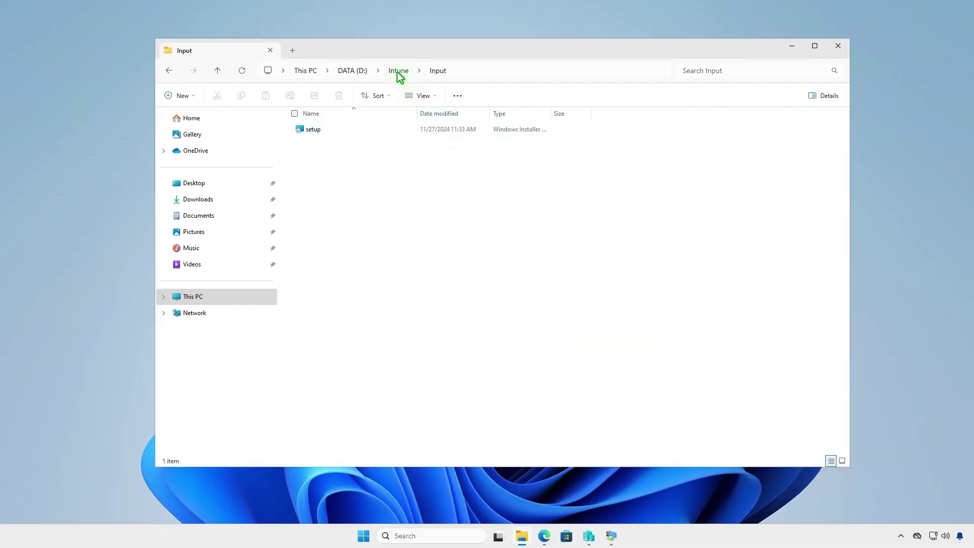
- Return to the D:\Intune folder and minimize File Explorer
{"action": "left_click", "coordinate": [398, 72]}
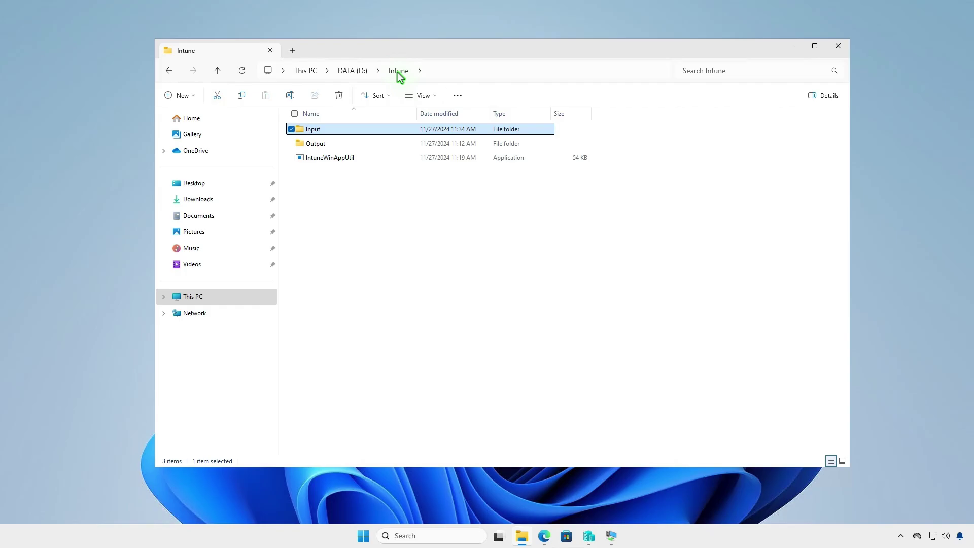
{"action": "left_click", "coordinate": [791, 47]}
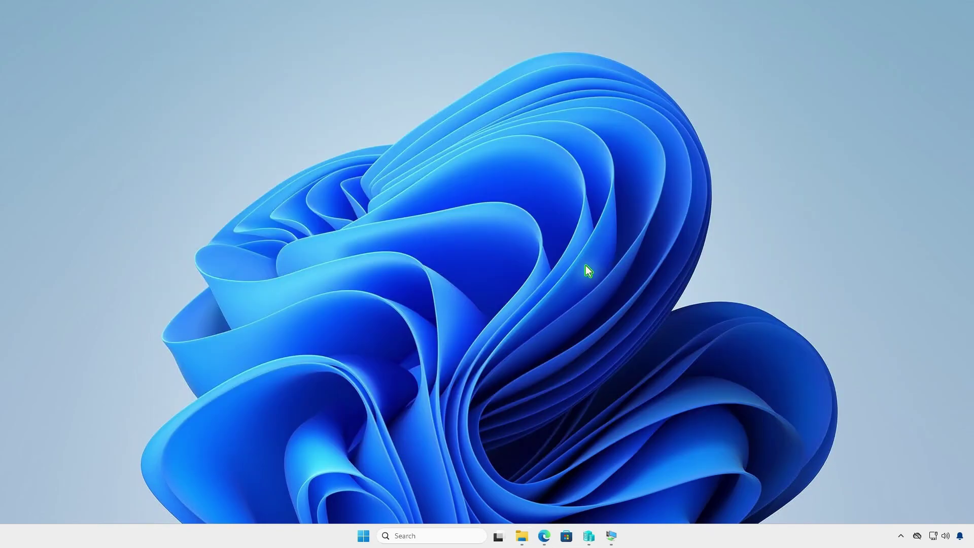
- In an administrator terminal, change to D:\Intune and run IntuneWinAppUtil.exe
{"action": "right_click", "coordinate": [364, 540]}
{"action": "left_click", "coordinate": [385, 397]}
{"action": "type", "text": "cd"}
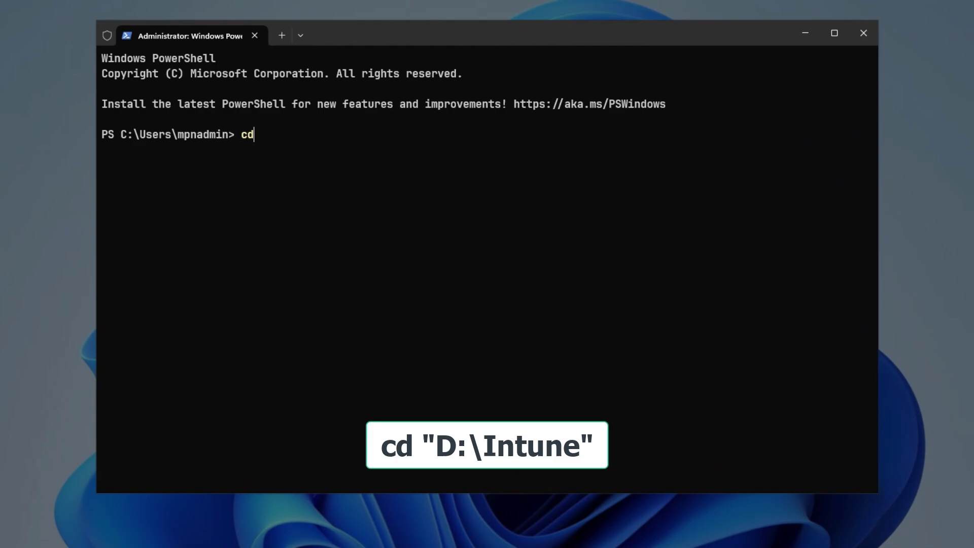
{"action": "type", "text": " D:\\In"}
{"action": "key", "text": "Tab"}
{"action": "key", "text": "Return"}
{"action": "key", "text": "Return"}
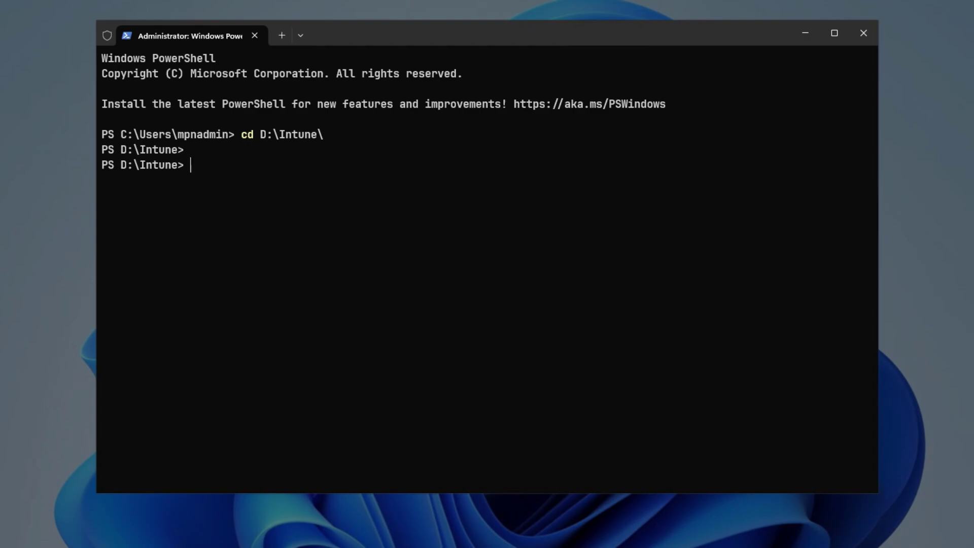
{"action": "type", "text": "intu"}
{"action": "key", "text": "Tab"}
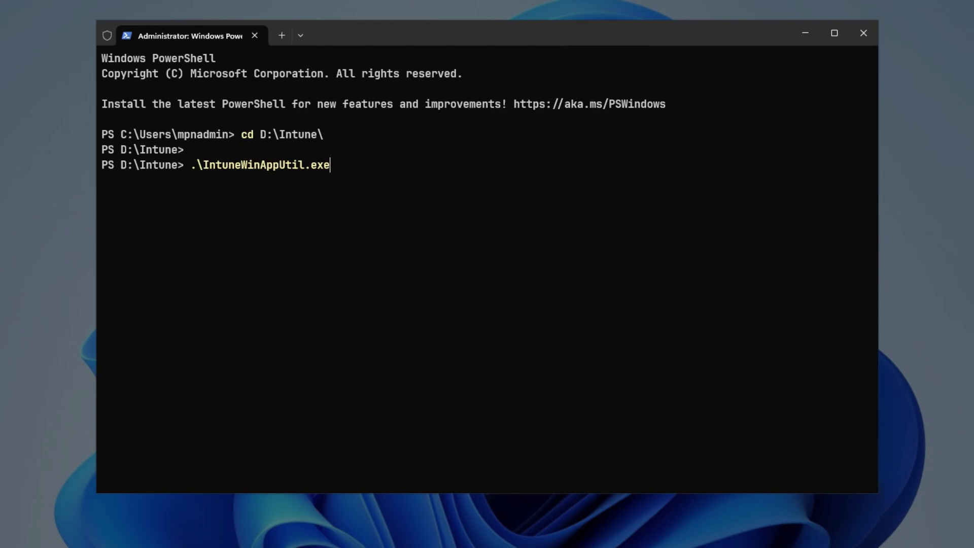
{"action": "key", "text": "Return"}
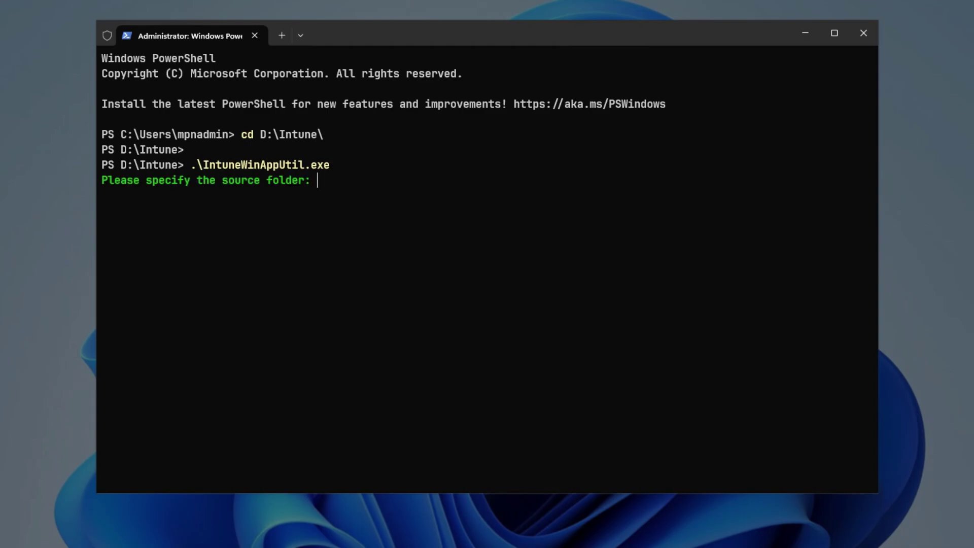
- Package with source D:\Intune\Input, setup.msi, output D:\Intune\Output, and no catalog folder
{"action": "type", "text": "D:\\Intune\\Input"}
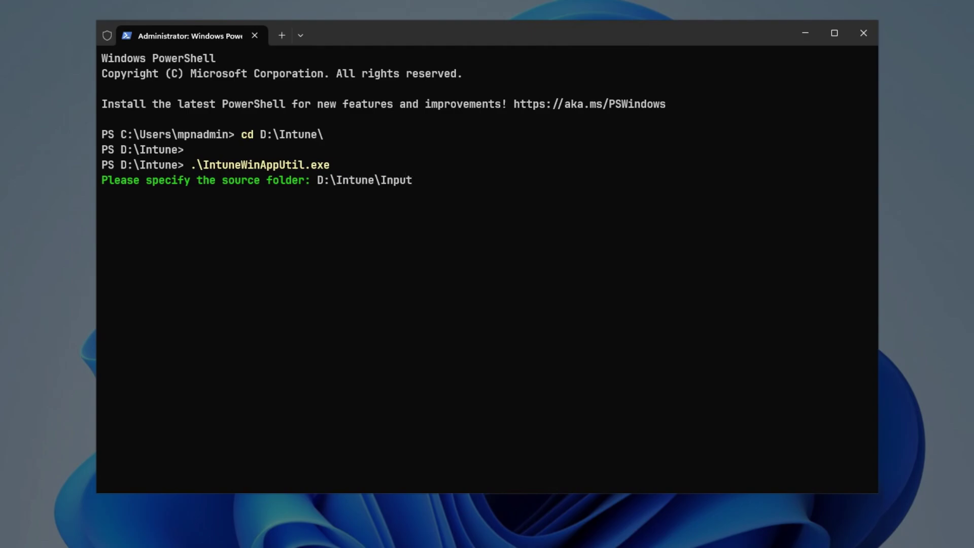
{"action": "key", "text": "Return"}
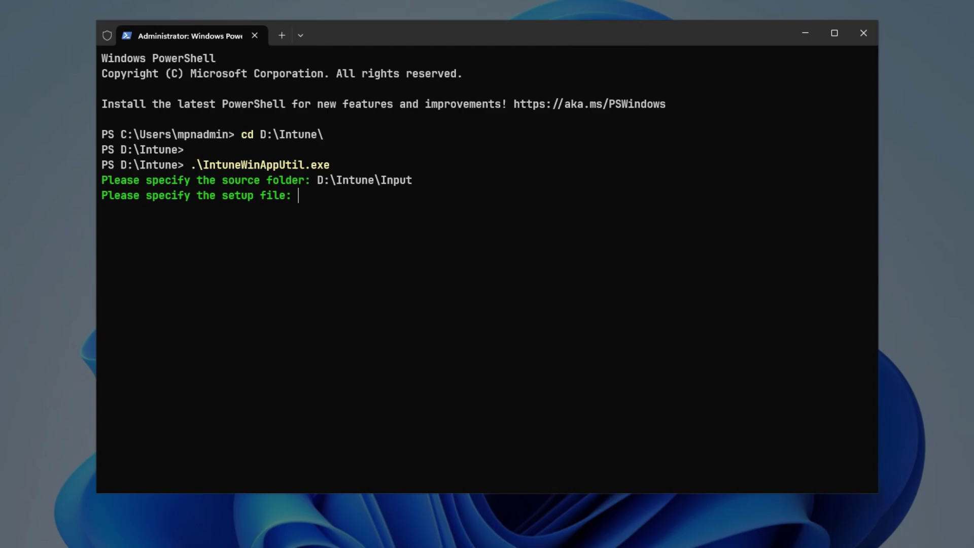
{"action": "type", "text": "D:\\Intune\\Input\\setup.msi"}
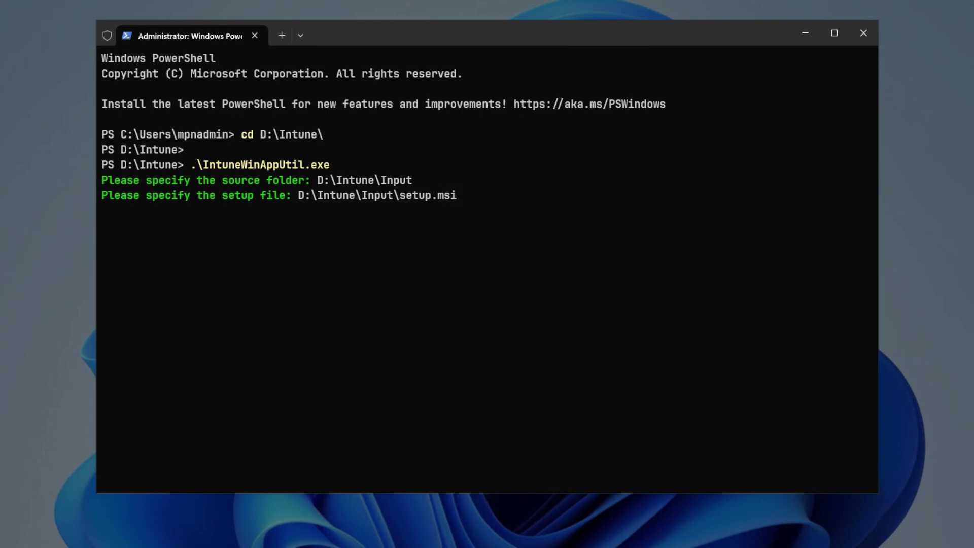
{"action": "key", "text": "Return"}
{"action": "type", "text": "D:\\"}
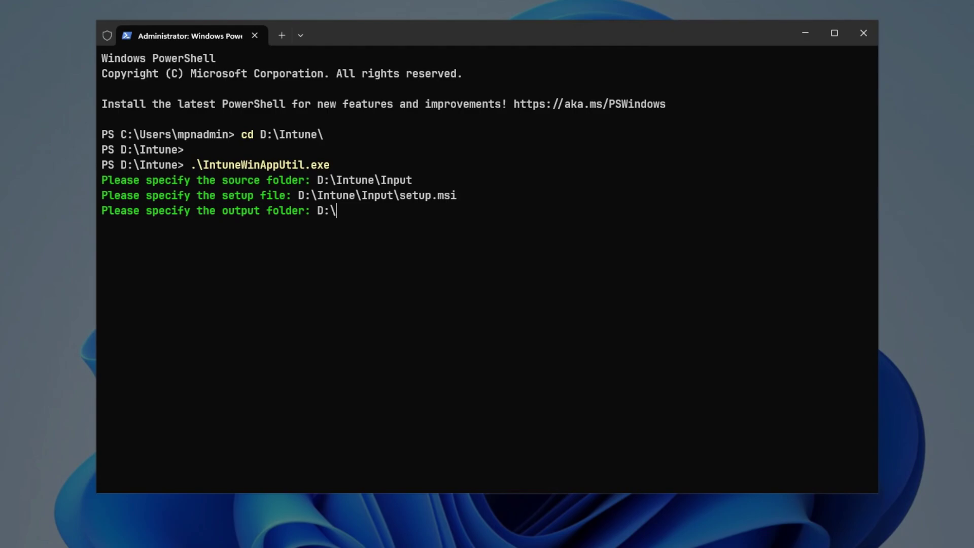
{"action": "type", "text": "Intune\\Output"}
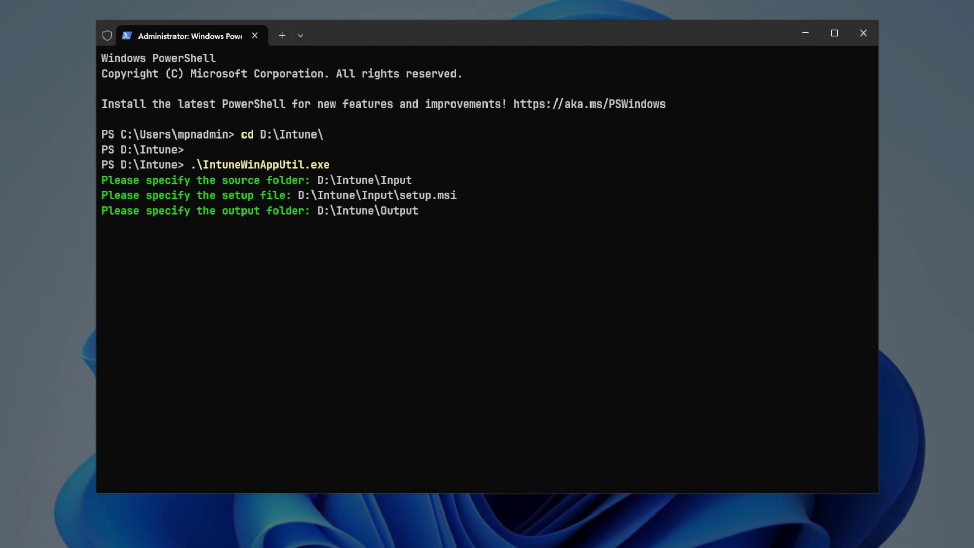
{"action": "key", "text": "Return"}
{"action": "key", "text": "n"}
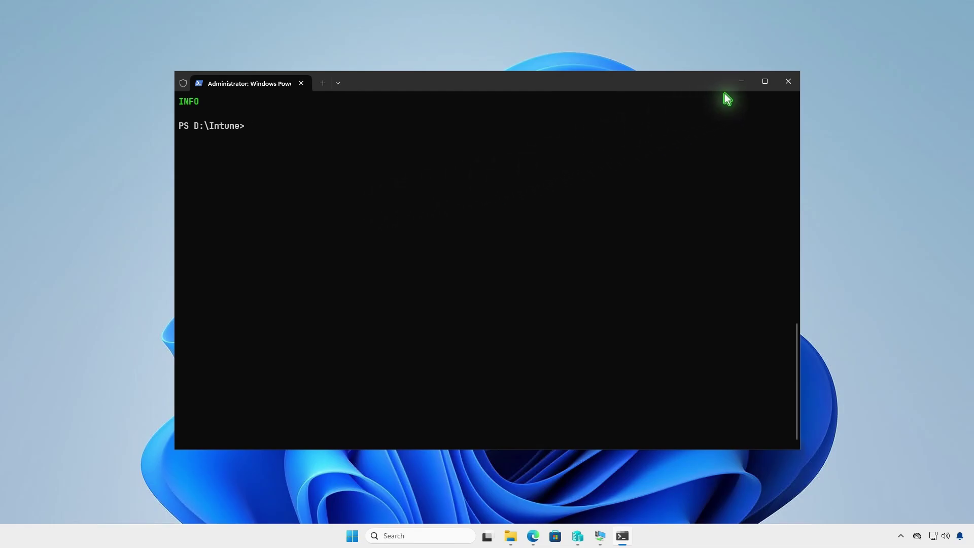
- Open D:\Intune\Output in File Explorer to confirm setup.intunewin exists
{"action": "left_click", "coordinate": [742, 83]}
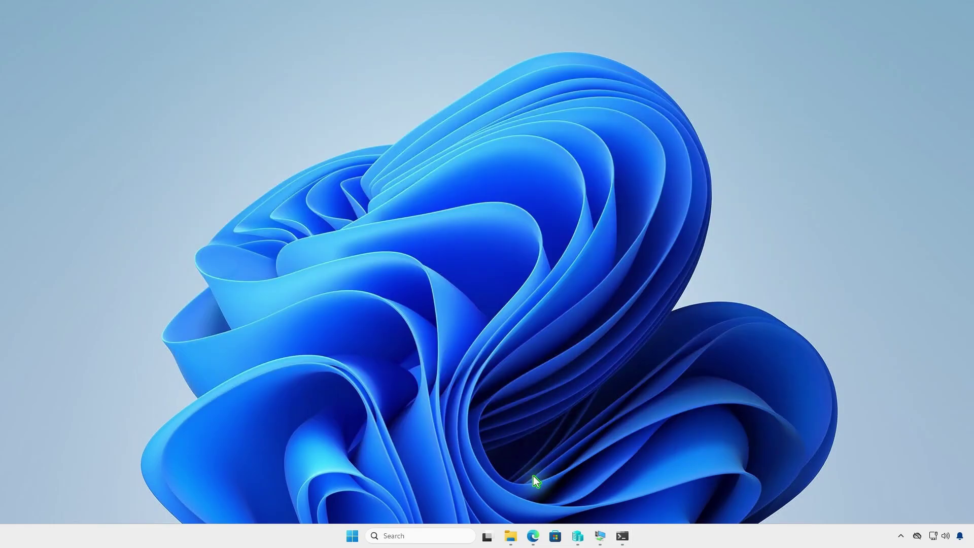
{"action": "left_click", "coordinate": [511, 535]}
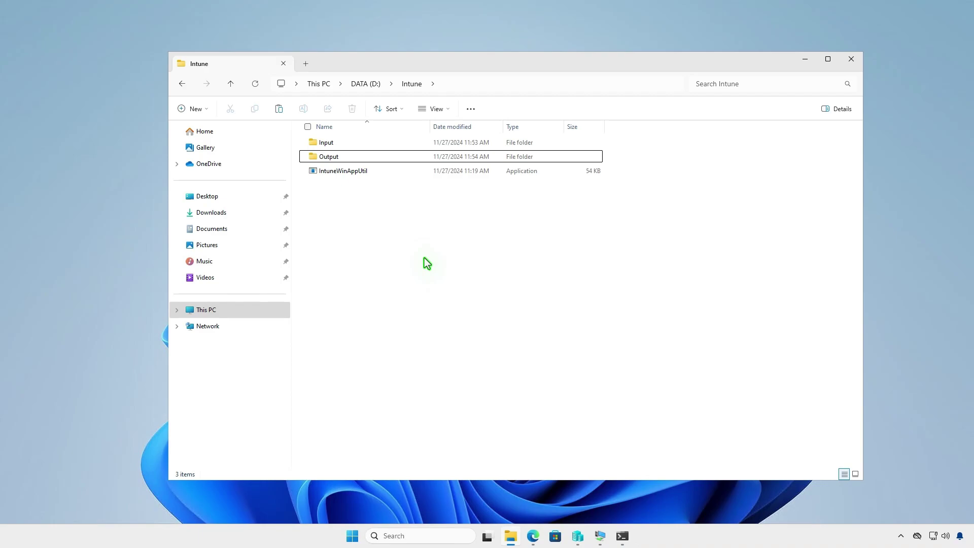
{"action": "double_click", "coordinate": [401, 157]}
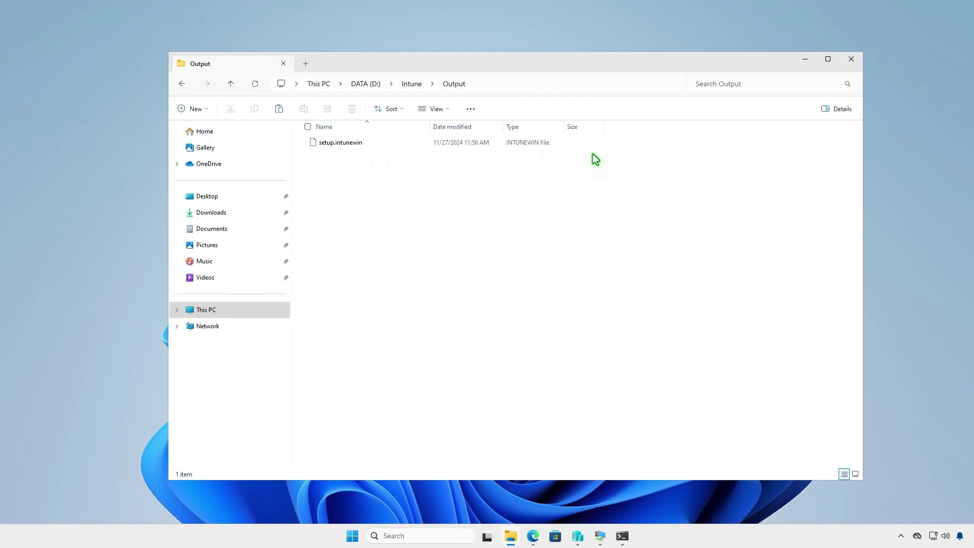
- Add a new app under Apps > Windows with app type Windows app (Win32)
{"action": "left_click", "coordinate": [798, 63]}
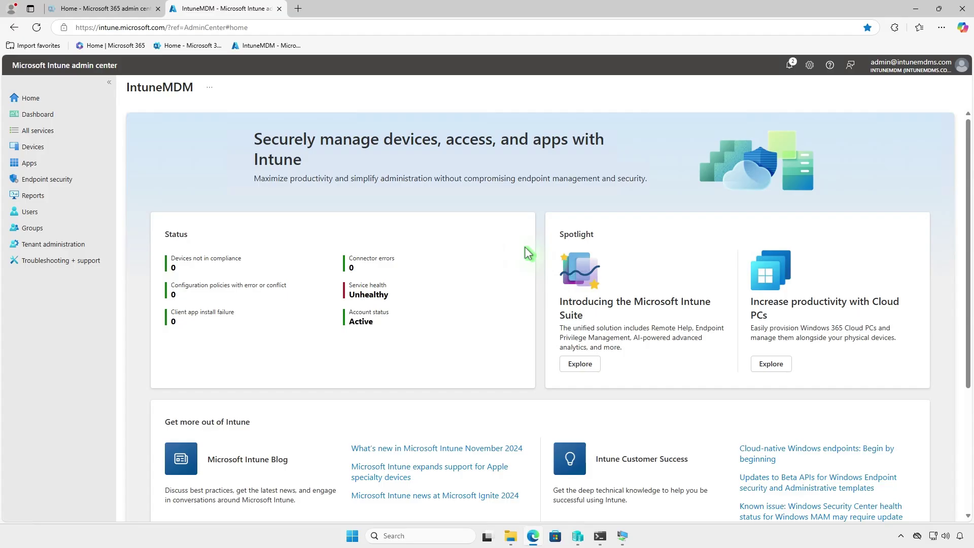
{"action": "left_click", "coordinate": [61, 166]}
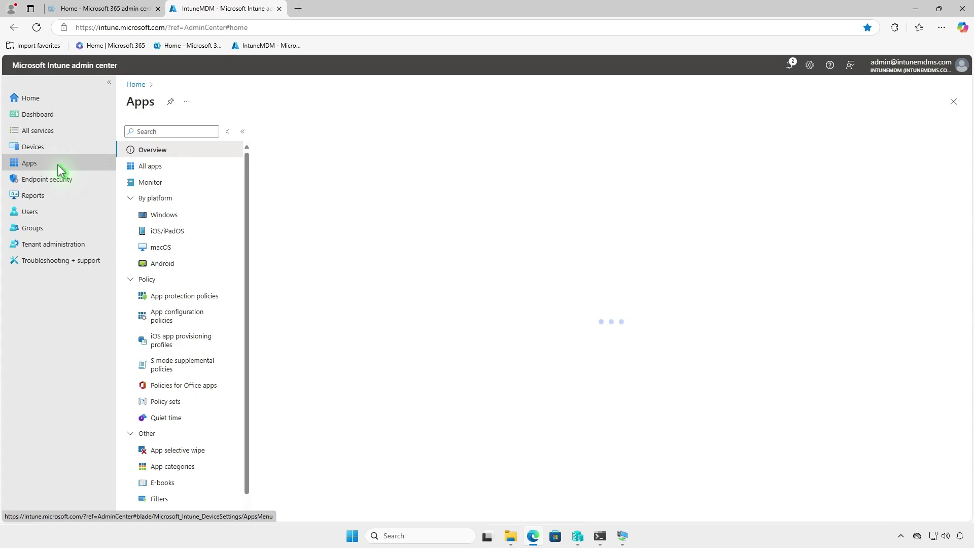
{"action": "left_click", "coordinate": [177, 217]}
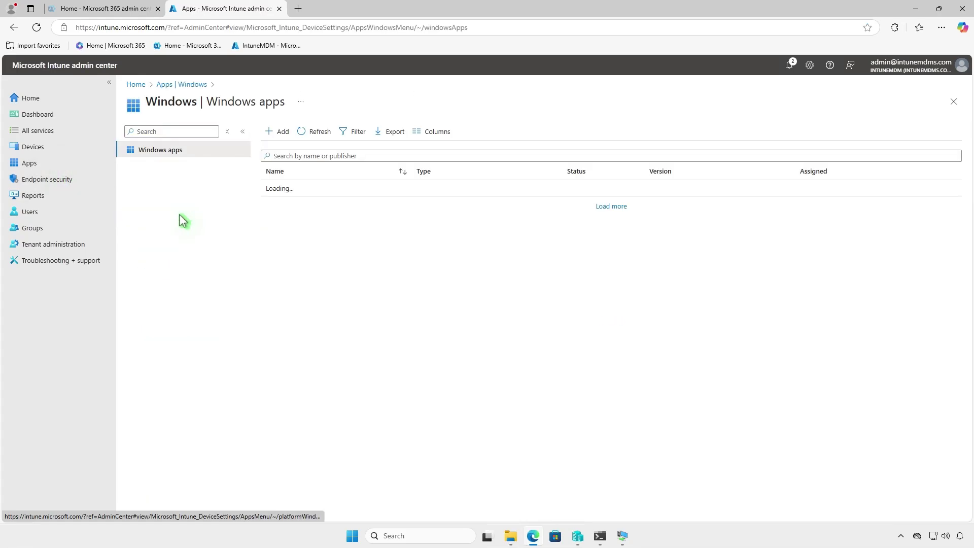
{"action": "left_click", "coordinate": [285, 134]}
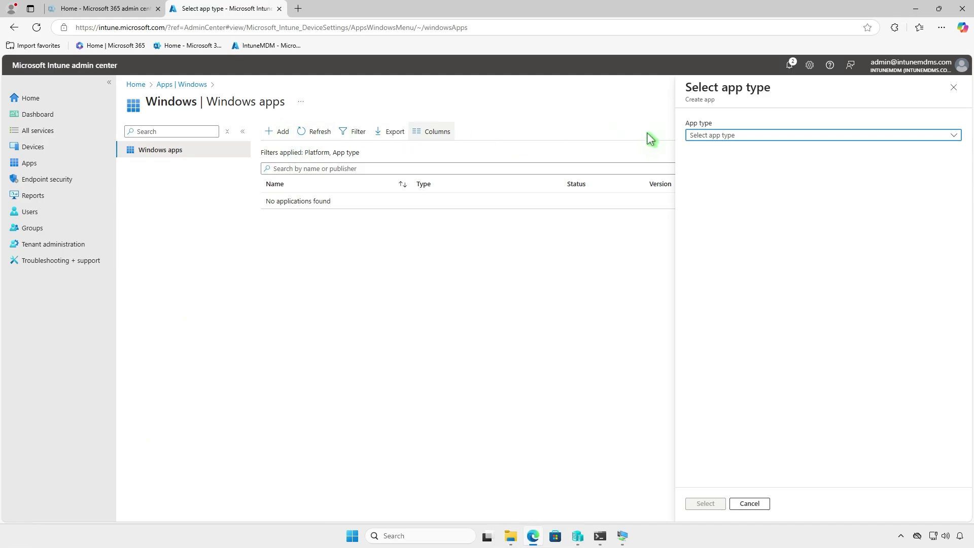
{"action": "left_click", "coordinate": [781, 135]}
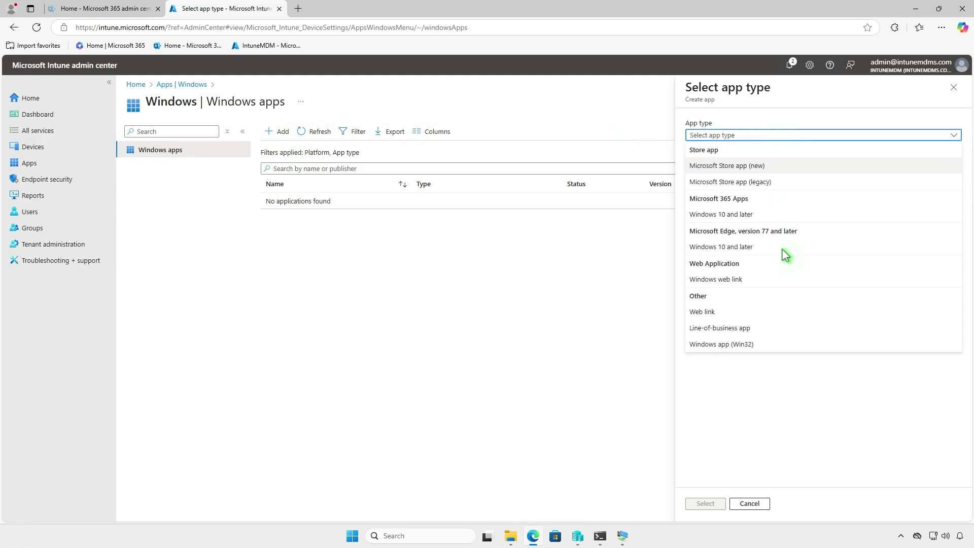
{"action": "left_click", "coordinate": [764, 348]}
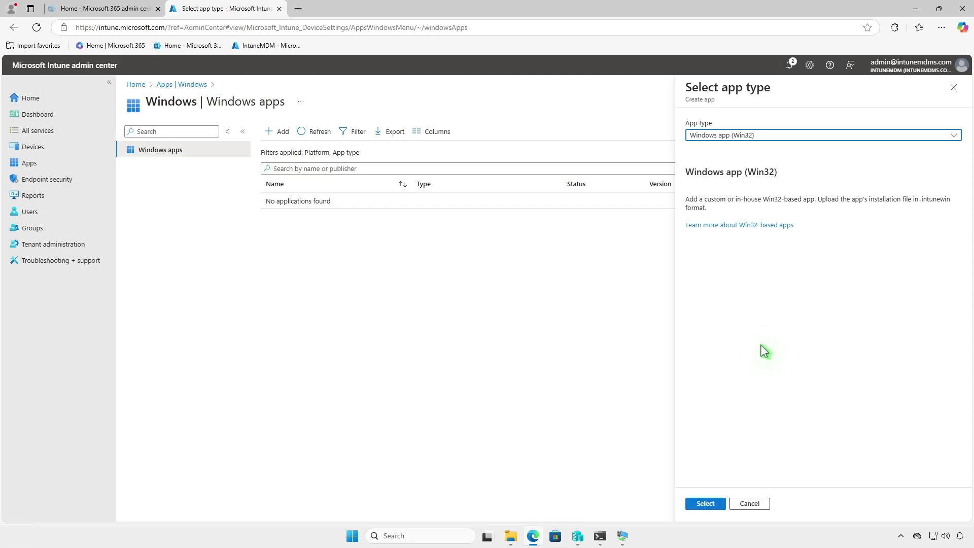
{"action": "left_click", "coordinate": [707, 505]}
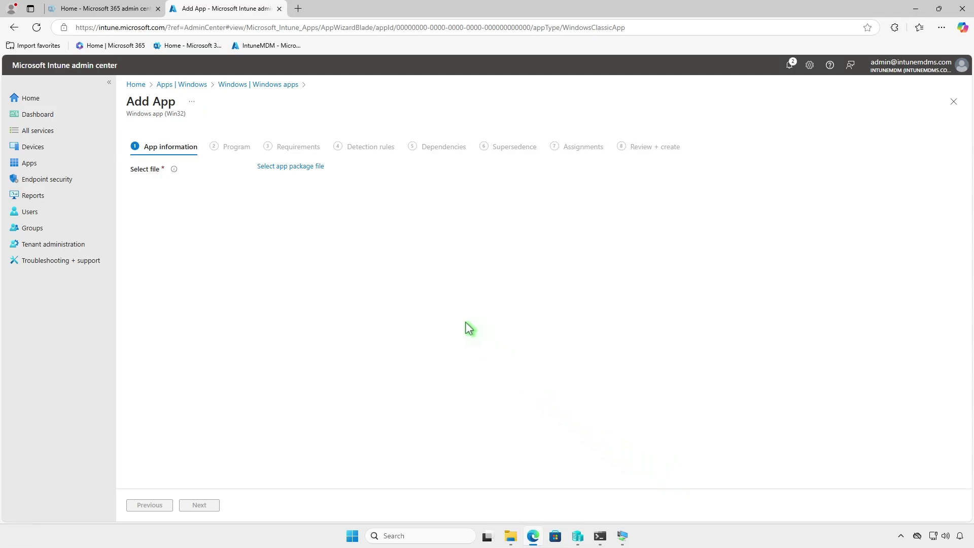
- Load setup.intunewin from D:\Intune\Output as the app package file
{"action": "left_click", "coordinate": [319, 168]}
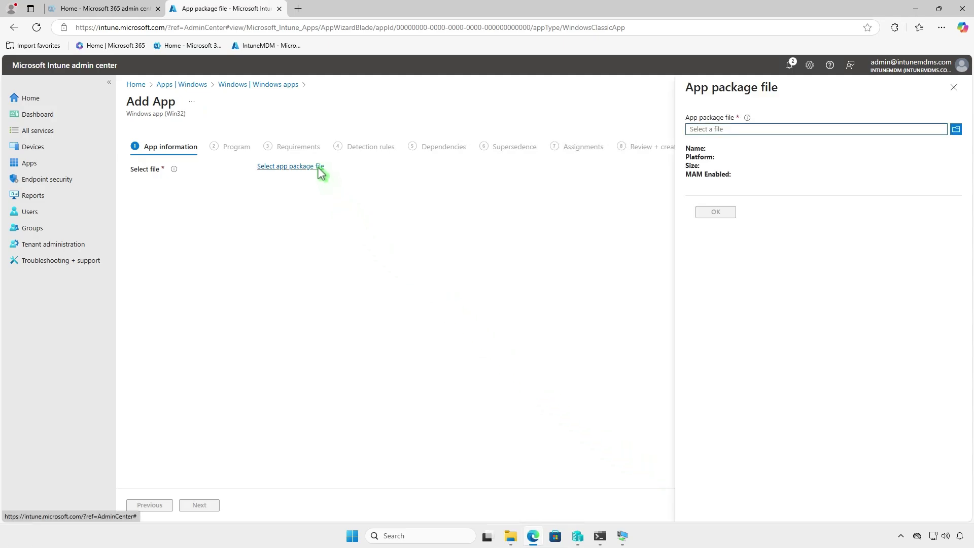
{"action": "left_click", "coordinate": [783, 128]}
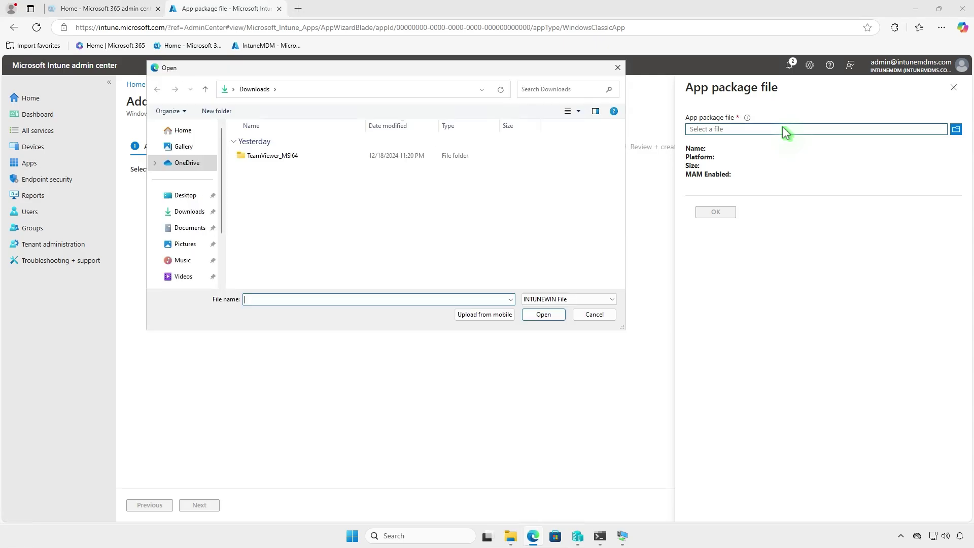
{"action": "scroll", "coordinate": [204, 210], "scroll_direction": "down", "scroll_amount": 2}
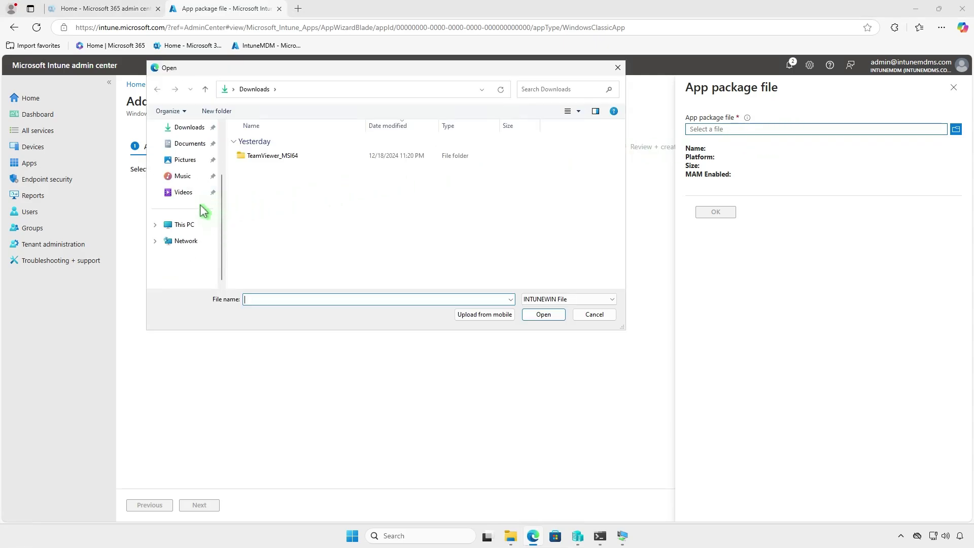
{"action": "left_click", "coordinate": [192, 225]}
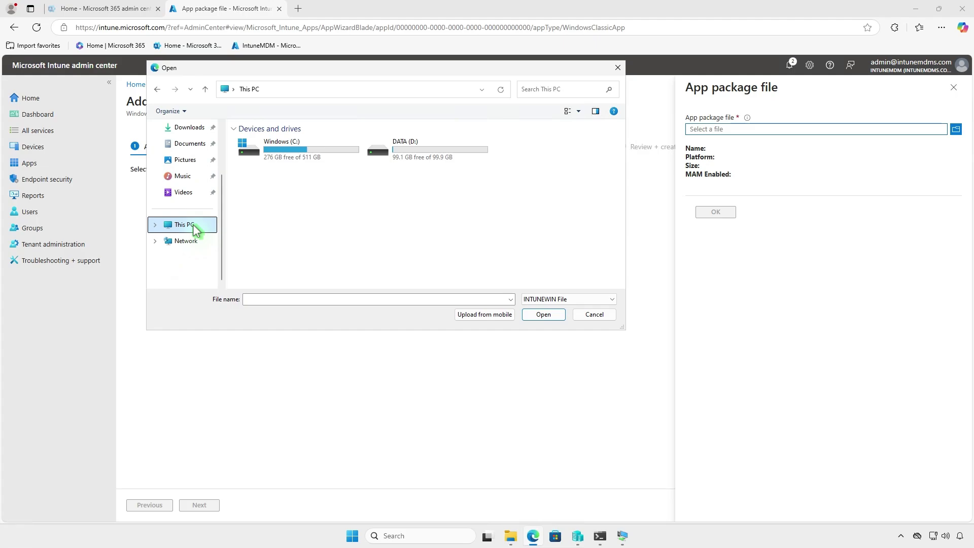
{"action": "double_click", "coordinate": [463, 158]}
{"action": "left_click", "coordinate": [302, 142]}
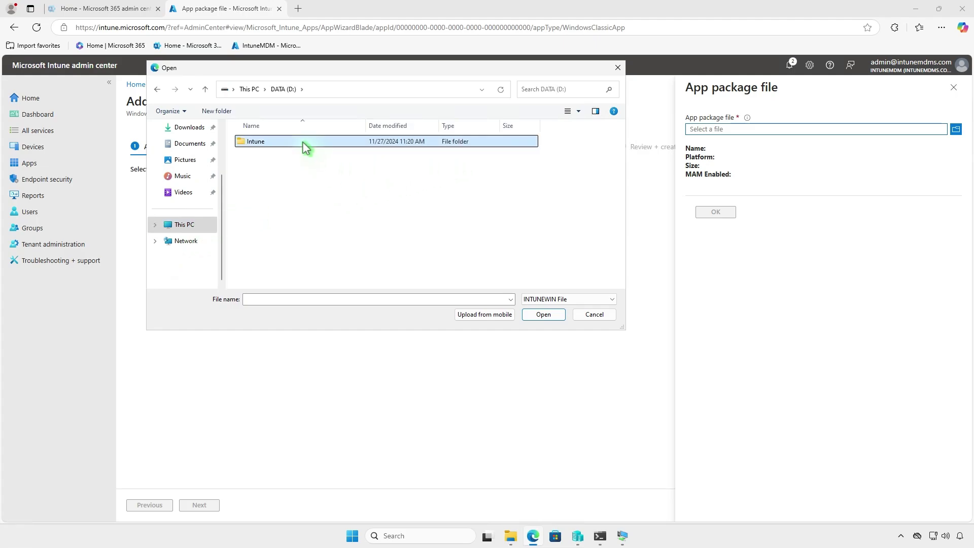
{"action": "double_click", "coordinate": [302, 142]}
{"action": "double_click", "coordinate": [294, 157]}
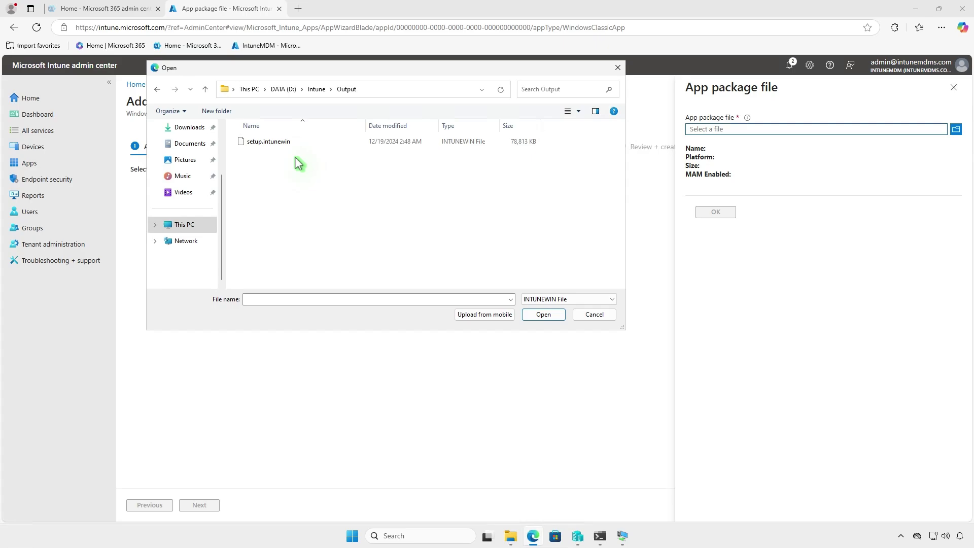
{"action": "left_click", "coordinate": [315, 148]}
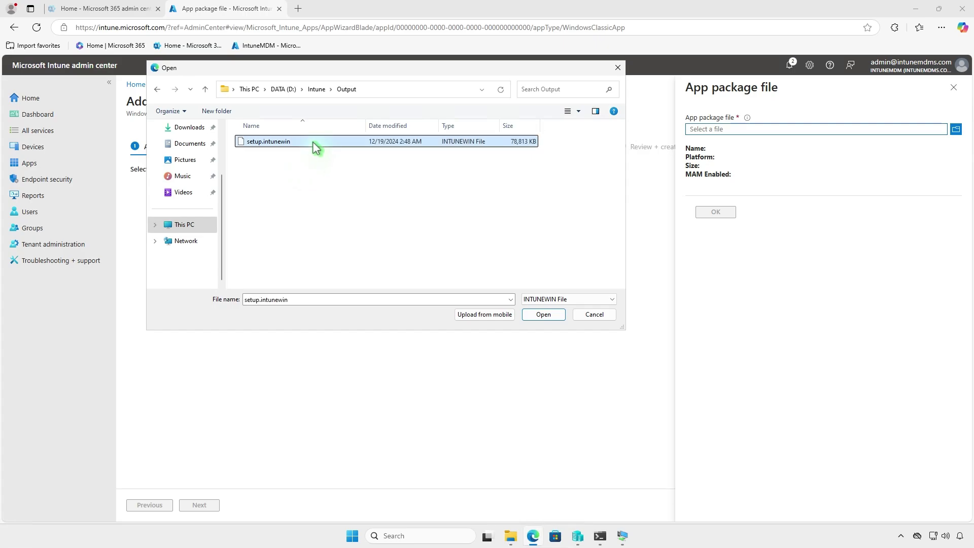
{"action": "left_click", "coordinate": [545, 316]}
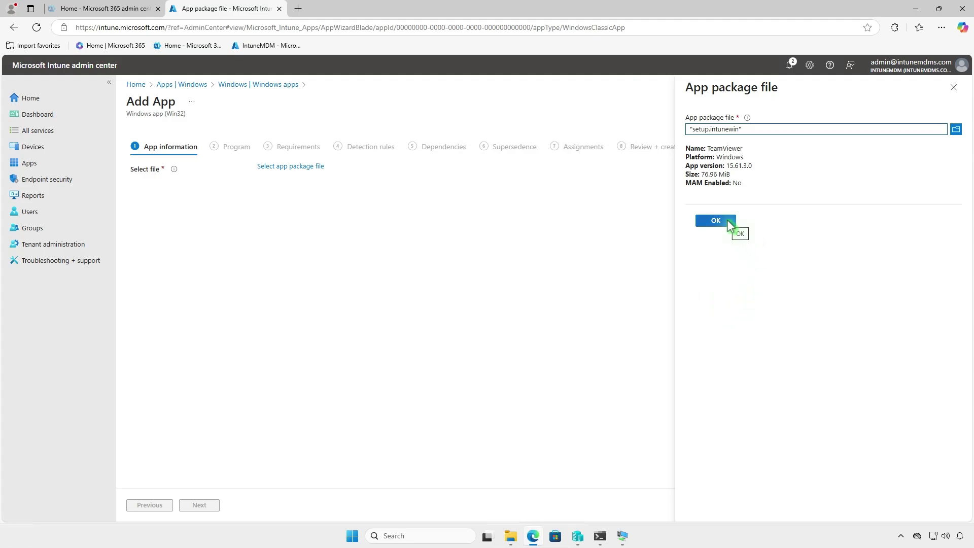
- Name the app 'TeamViewer' and set TMV.DE-34387094.png from Downloads as its logo
{"action": "left_click", "coordinate": [730, 226]}
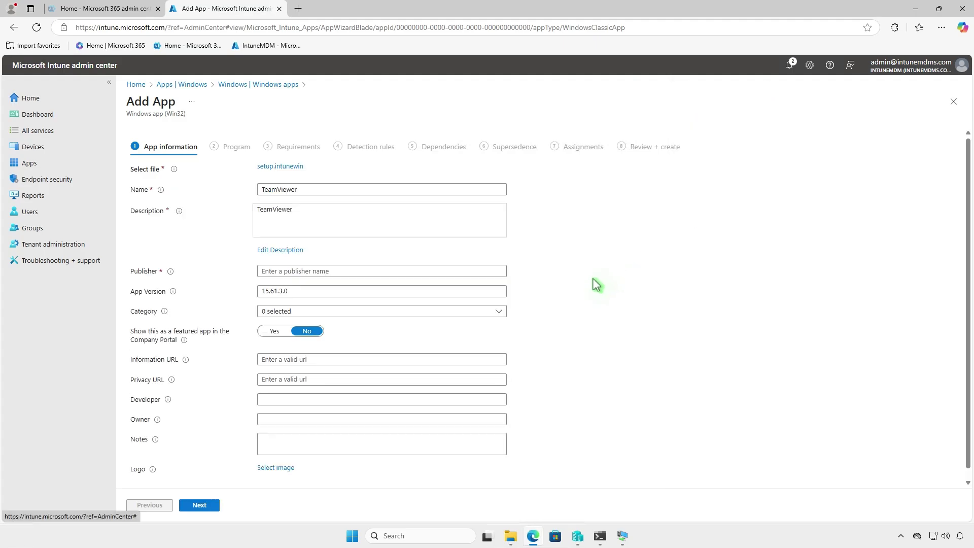
{"action": "type", "text": "TeamViewer"}
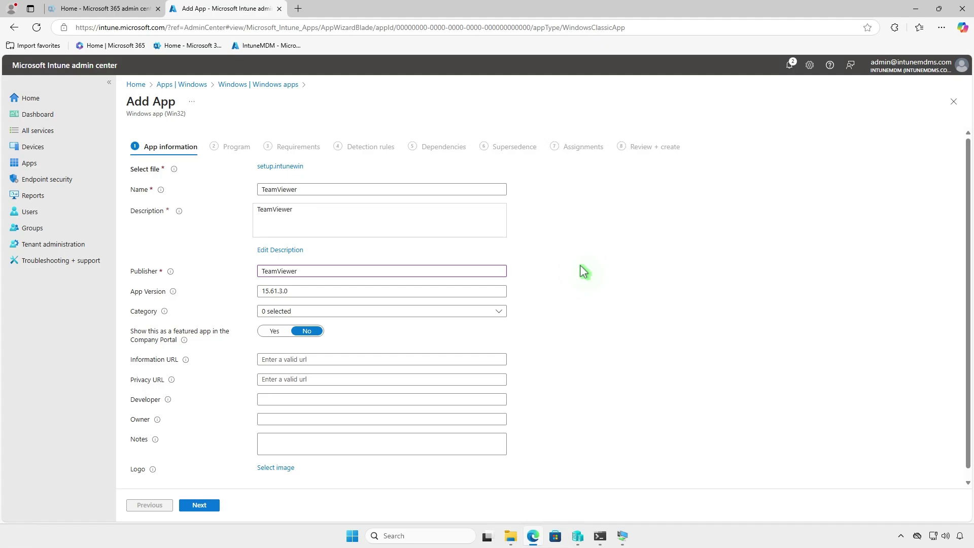
{"action": "scroll", "coordinate": [583, 272], "scroll_direction": "down", "scroll_amount": 1}
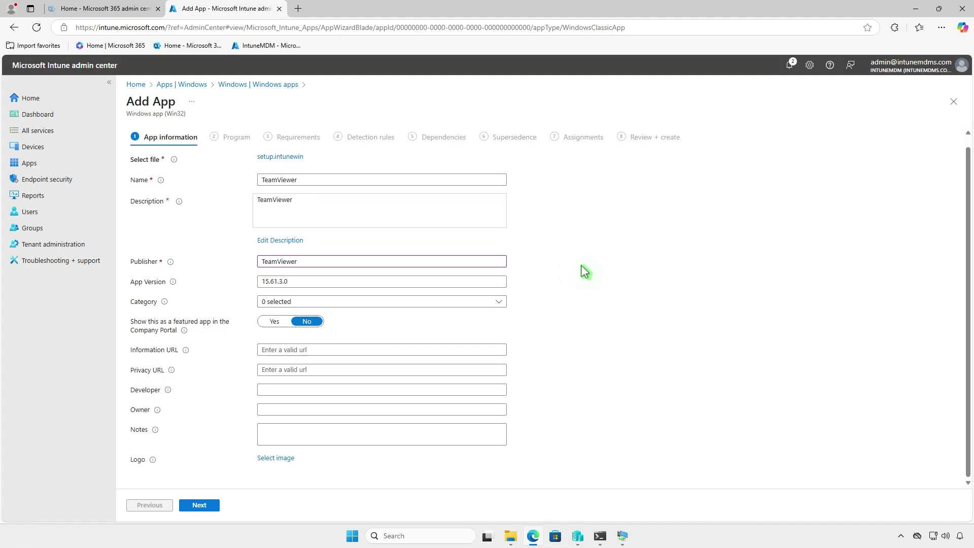
{"action": "left_click", "coordinate": [289, 458]}
{"action": "left_click", "coordinate": [862, 135]}
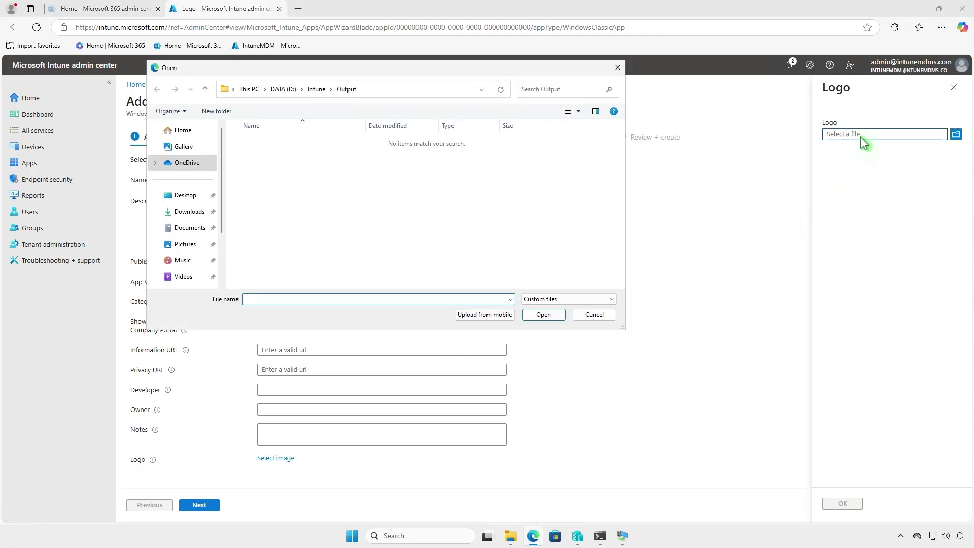
{"action": "left_click", "coordinate": [192, 212]}
{"action": "left_click", "coordinate": [306, 157]}
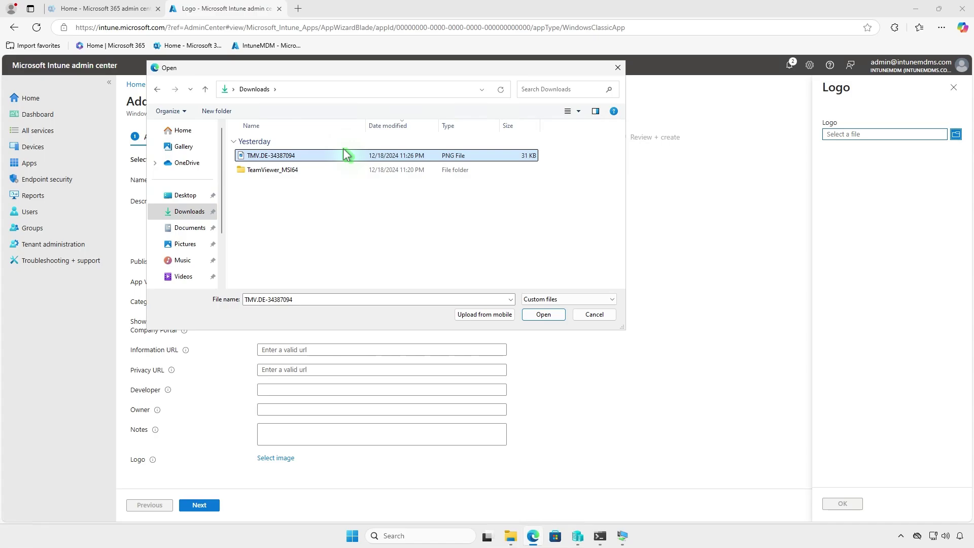
{"action": "left_click", "coordinate": [554, 317]}
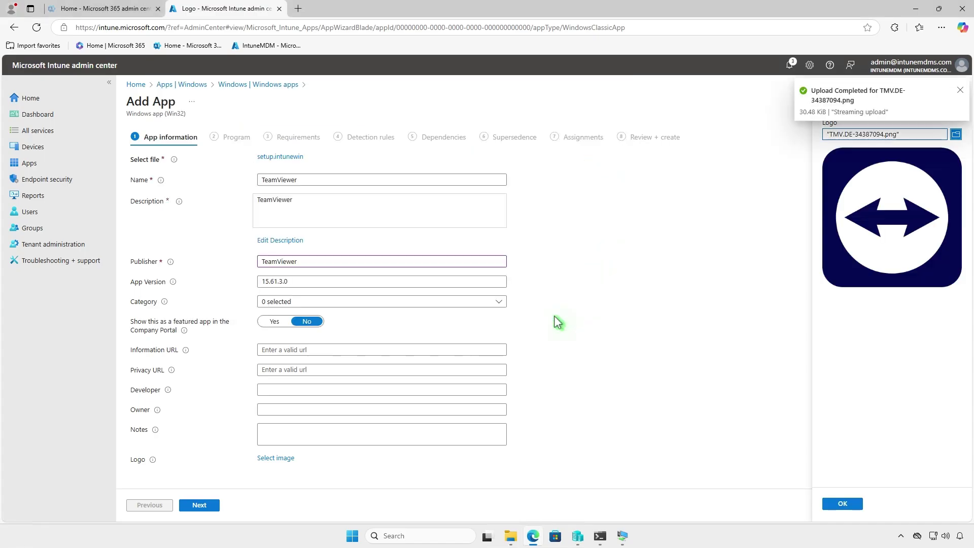
{"action": "left_click", "coordinate": [836, 504]}
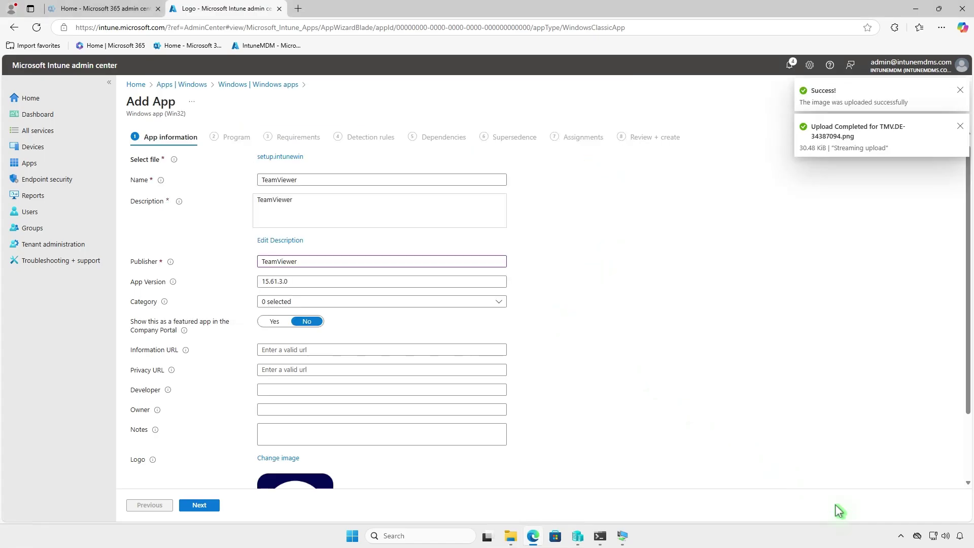
{"action": "scroll", "coordinate": [657, 428], "scroll_direction": "down", "scroll_amount": 2}
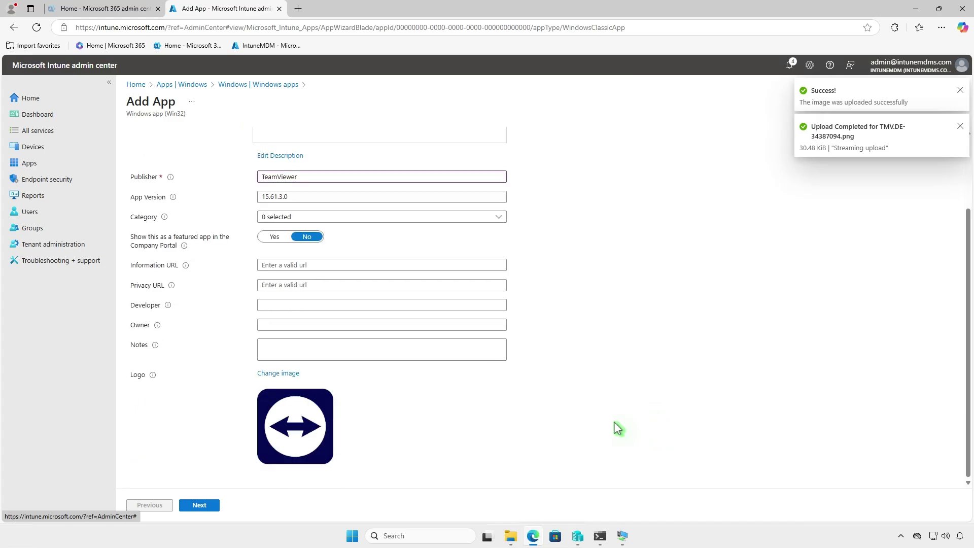
{"action": "left_click", "coordinate": [211, 507]}
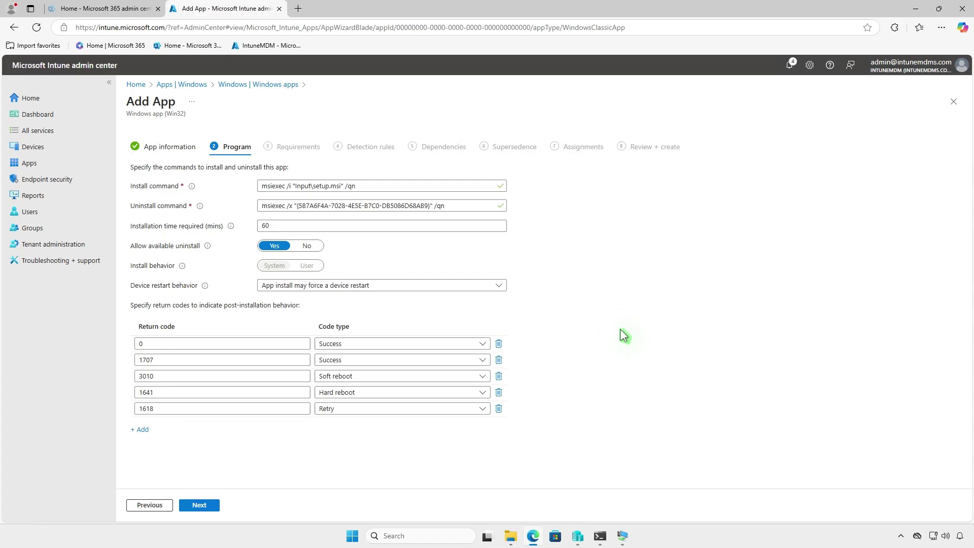
- Leave Program defaults and require 64-bit architecture with Windows 10 1607 minimum OS
{"action": "left_click", "coordinate": [217, 505]}
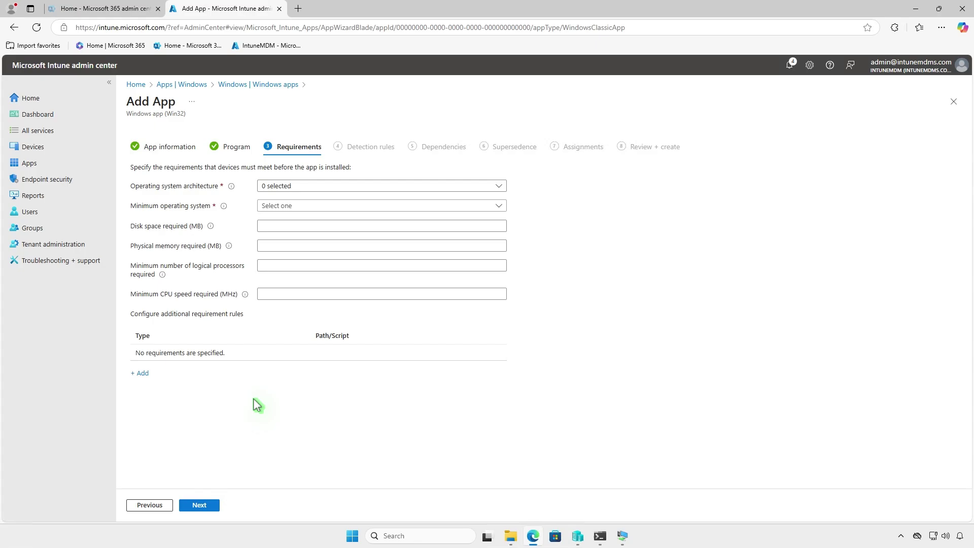
{"action": "left_click", "coordinate": [300, 187]}
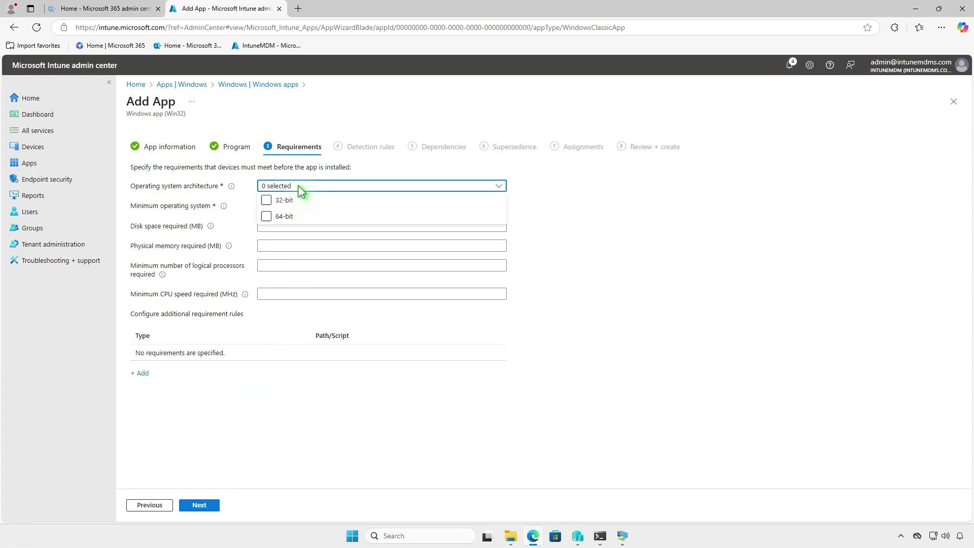
{"action": "left_click", "coordinate": [267, 217]}
{"action": "left_click", "coordinate": [245, 212]}
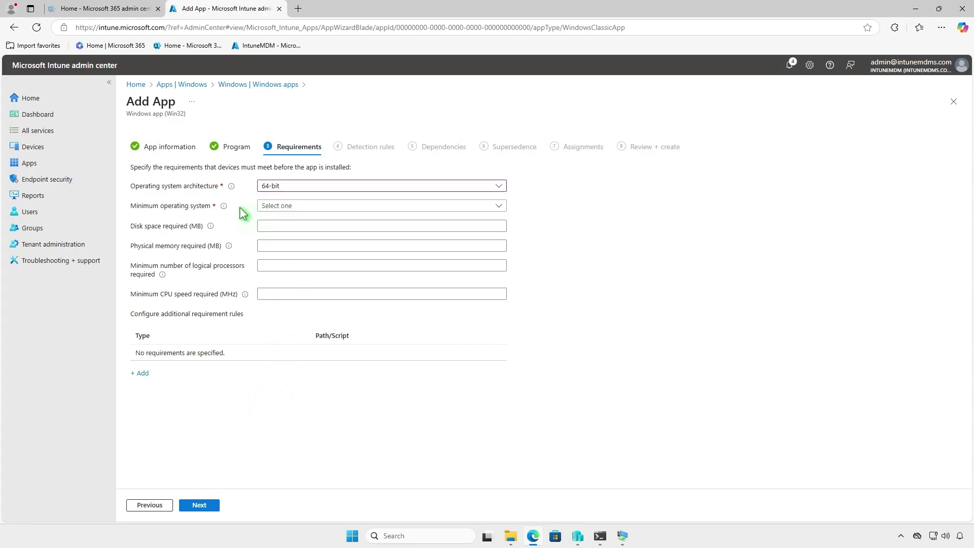
{"action": "left_click", "coordinate": [278, 208]}
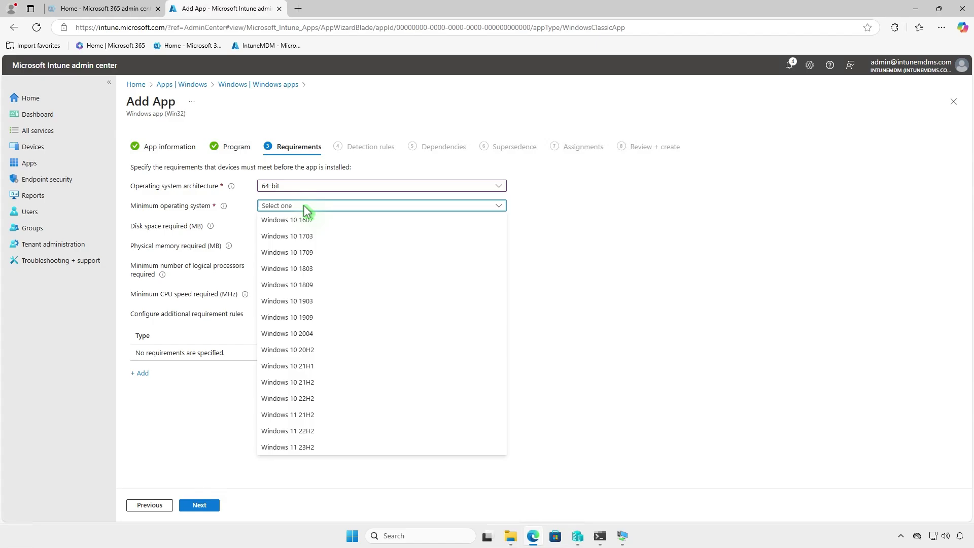
{"action": "left_click", "coordinate": [323, 223]}
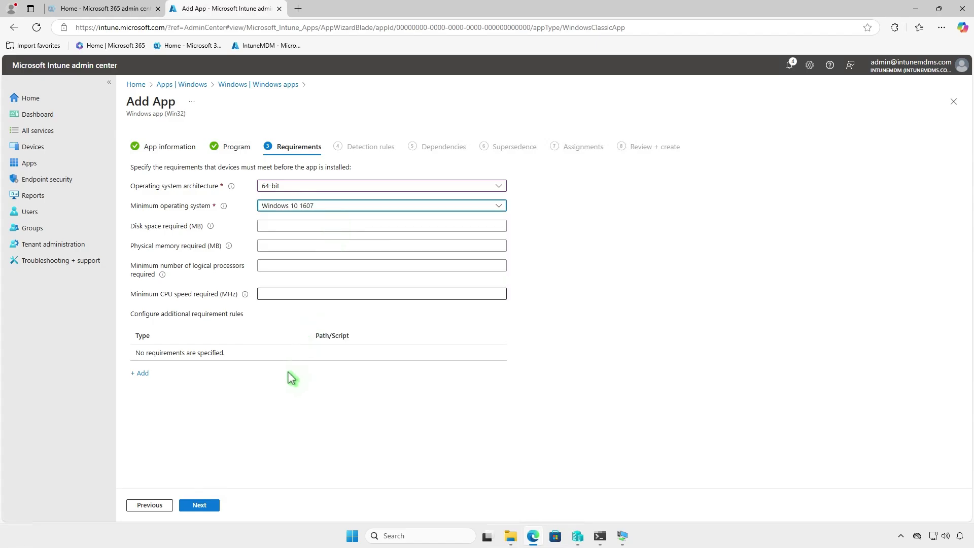
{"action": "left_click", "coordinate": [208, 505]}
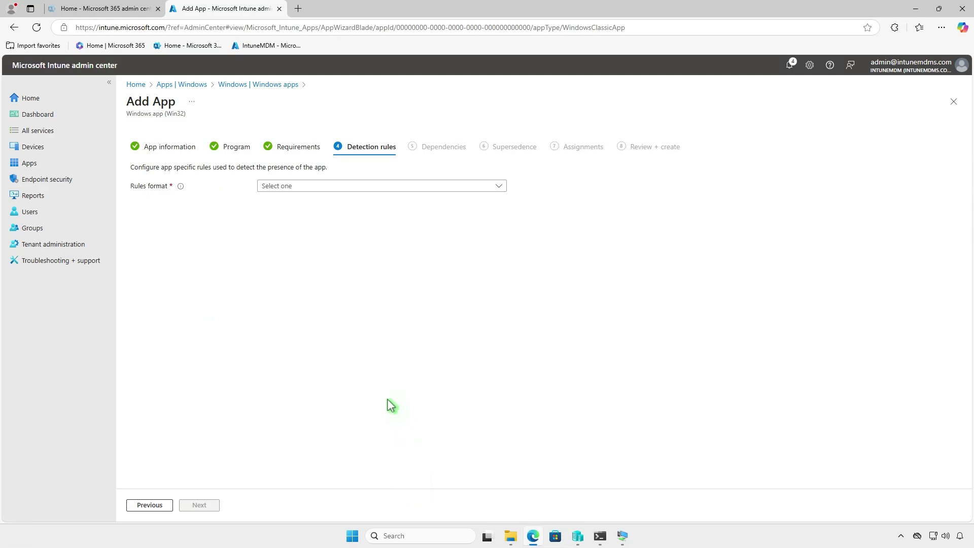
- Manually add an MSI product-code detection rule for TeamViewer
{"action": "left_click", "coordinate": [328, 185]}
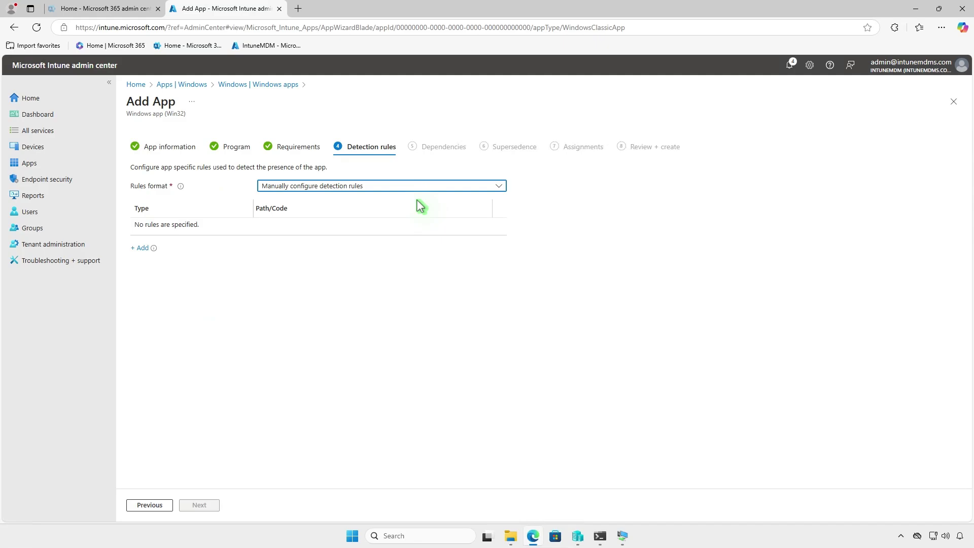
{"action": "left_click", "coordinate": [142, 248]}
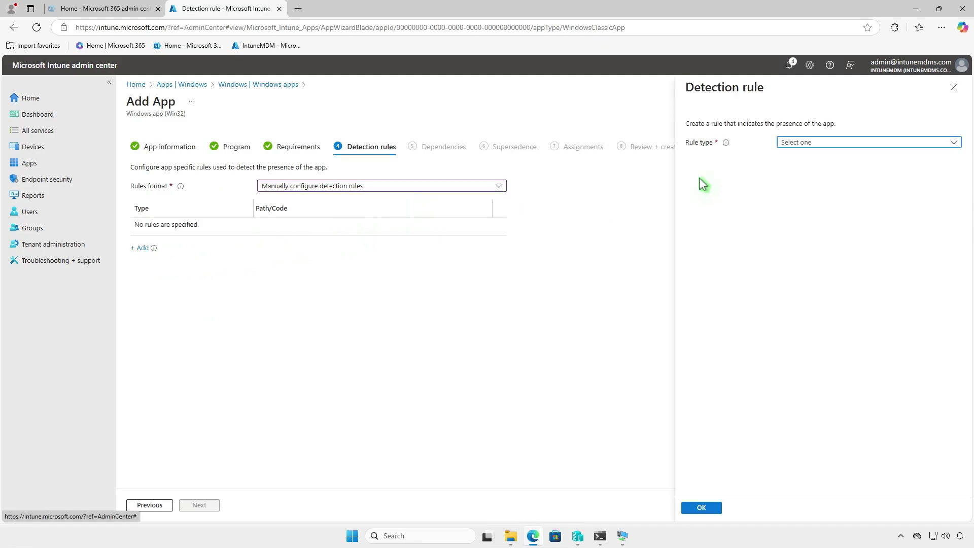
{"action": "left_click", "coordinate": [847, 142]}
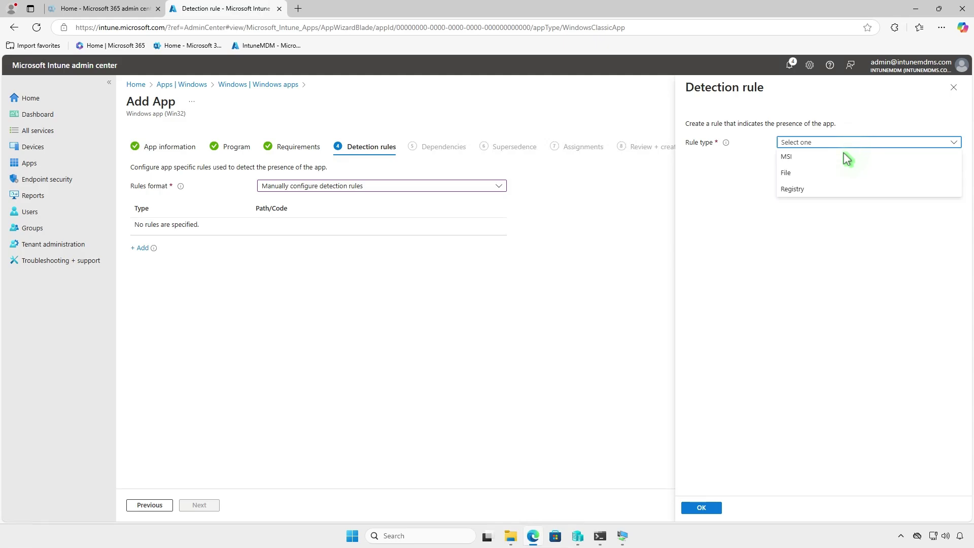
{"action": "left_click", "coordinate": [839, 156]}
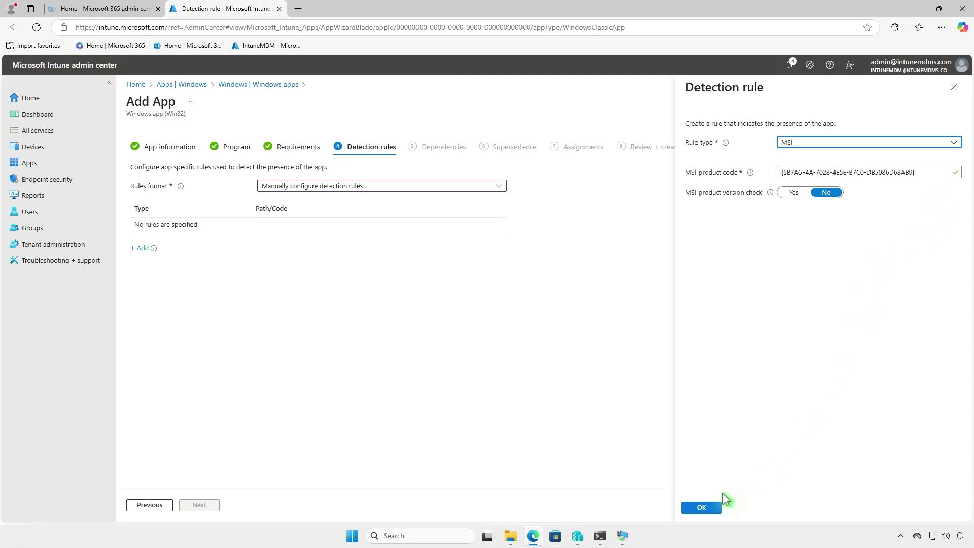
{"action": "left_click", "coordinate": [701, 507]}
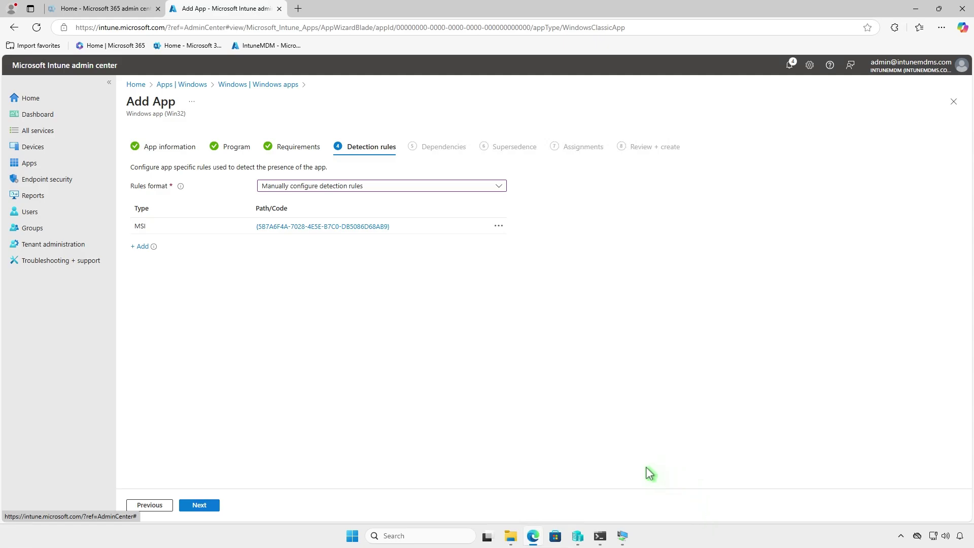
- Skip the Dependencies and Supersedence steps without changes
{"action": "left_click", "coordinate": [208, 507]}
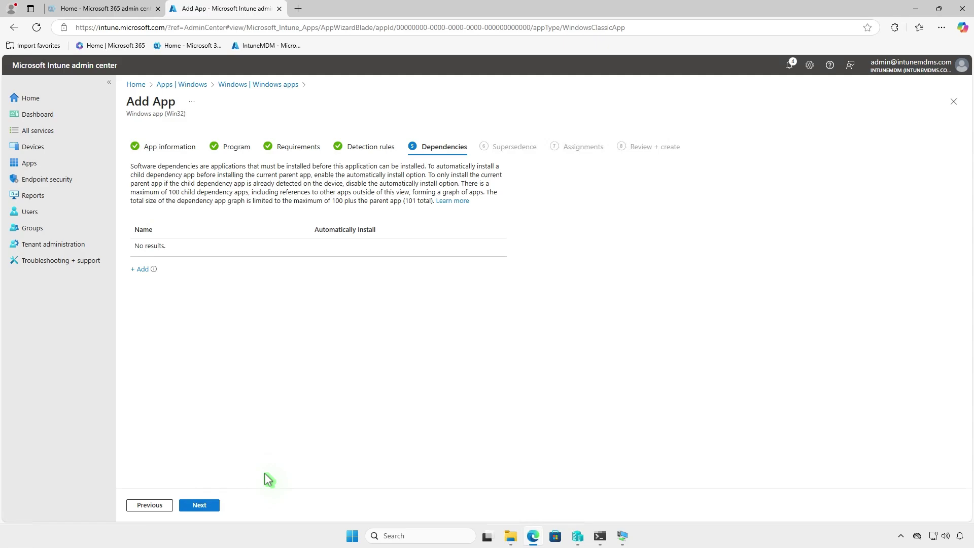
{"action": "left_click", "coordinate": [206, 506]}
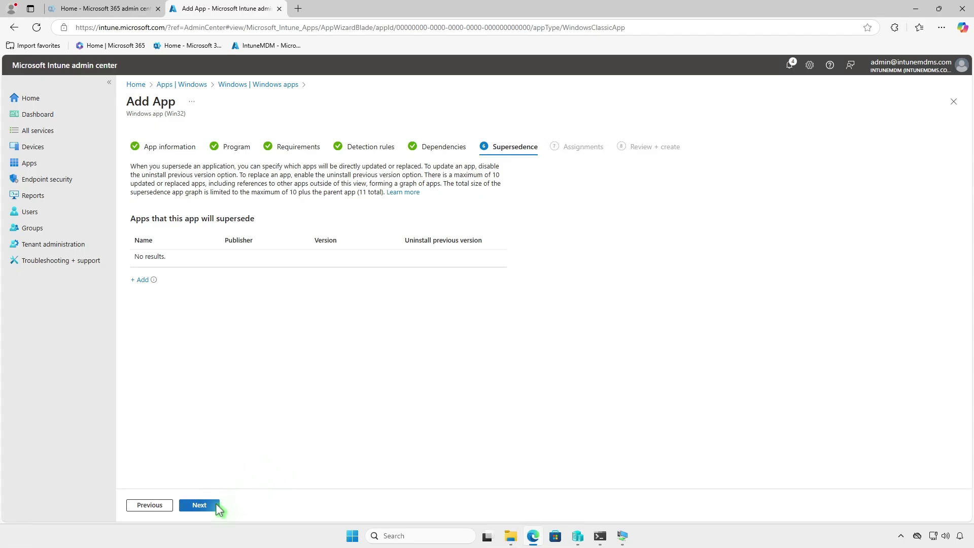
{"action": "left_click", "coordinate": [216, 506]}
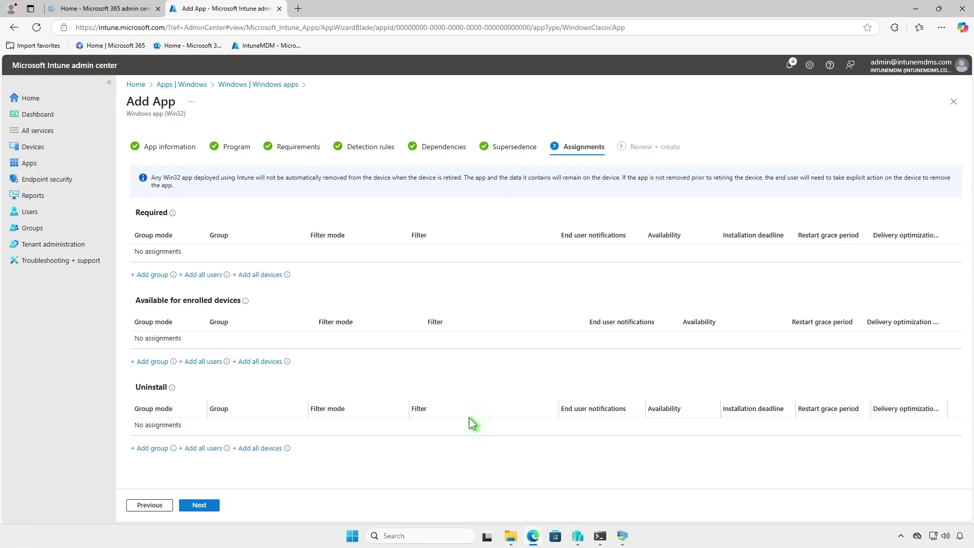
- Assign TeamViewer as Required to the Test_Devices group with default settings
{"action": "left_click", "coordinate": [152, 275]}
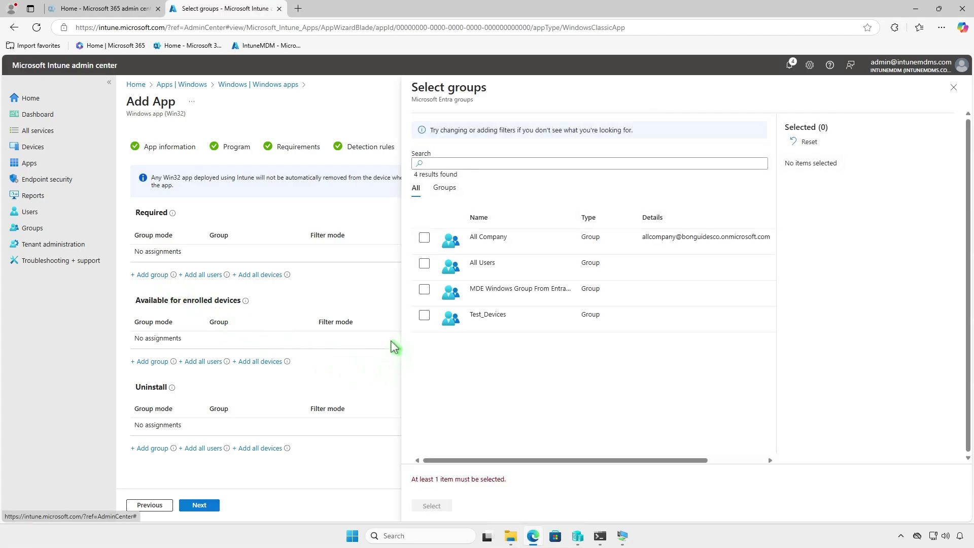
{"action": "left_click", "coordinate": [424, 316]}
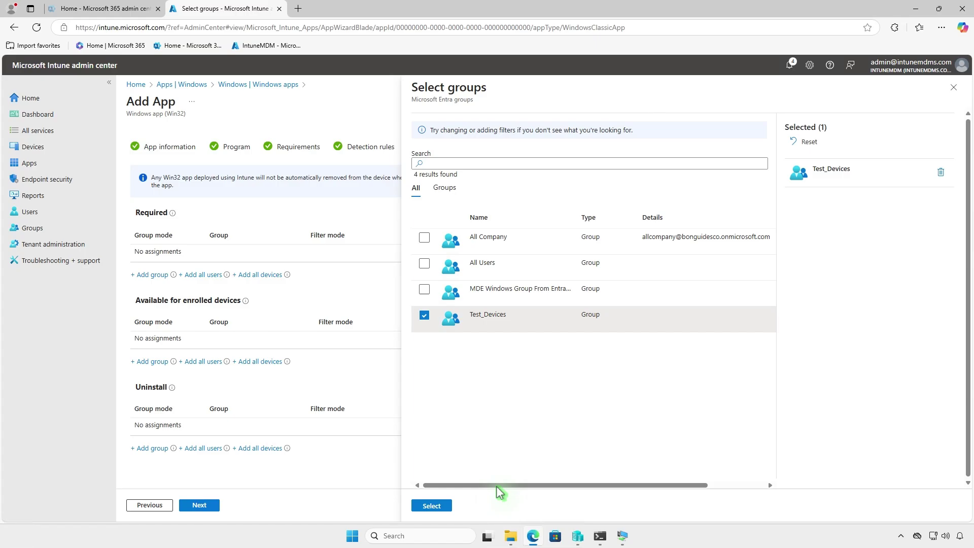
{"action": "left_click", "coordinate": [432, 505]}
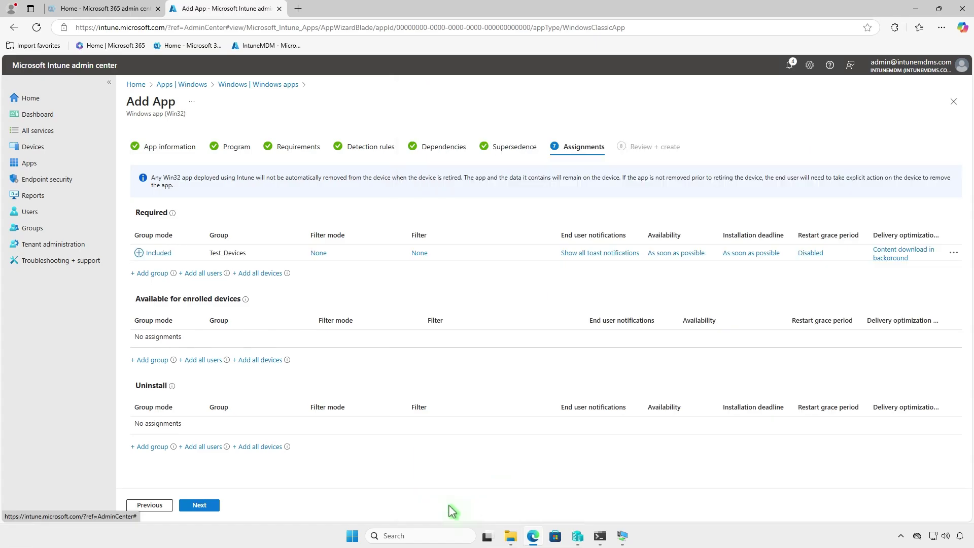
{"action": "left_click", "coordinate": [598, 259]}
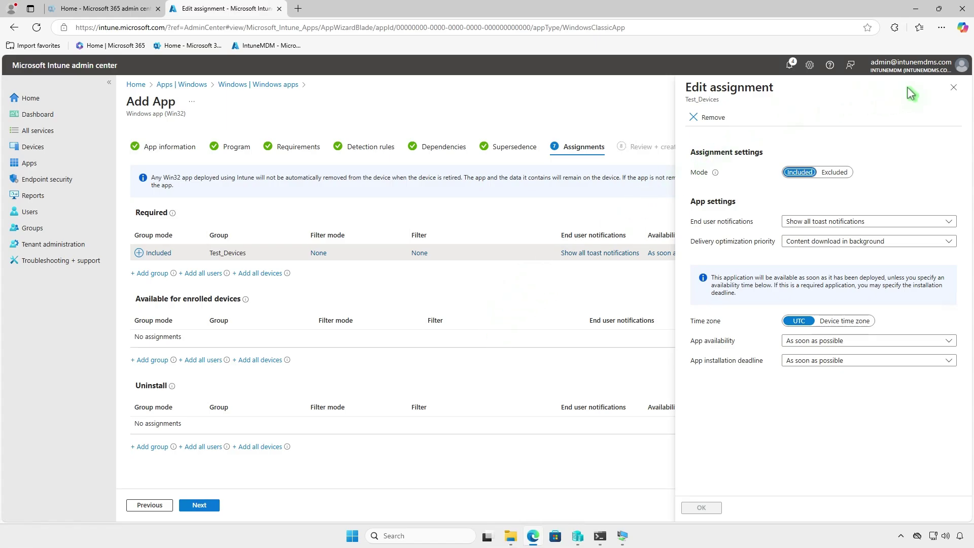
{"action": "left_click", "coordinate": [953, 88]}
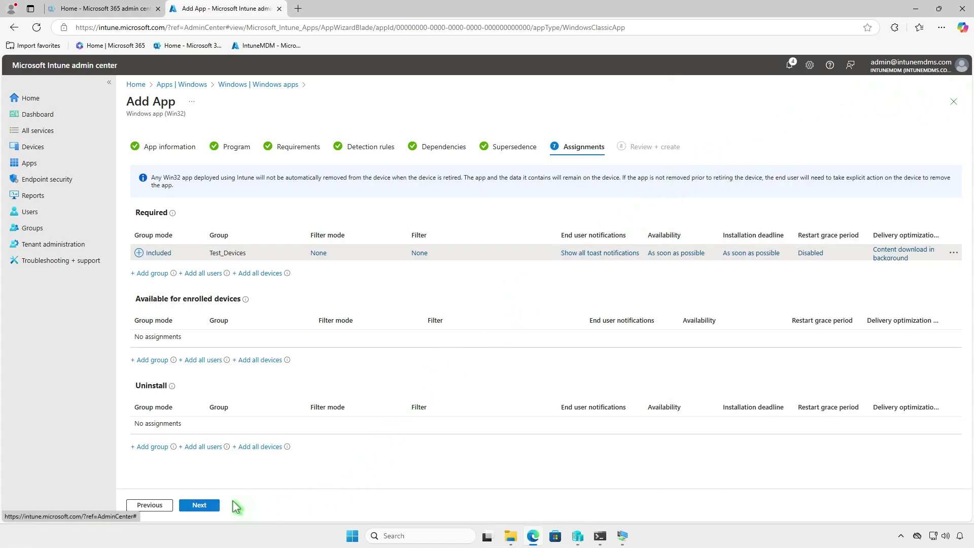
- Review and create the TeamViewer app, then minimize the Edge window
{"action": "left_click", "coordinate": [215, 505]}
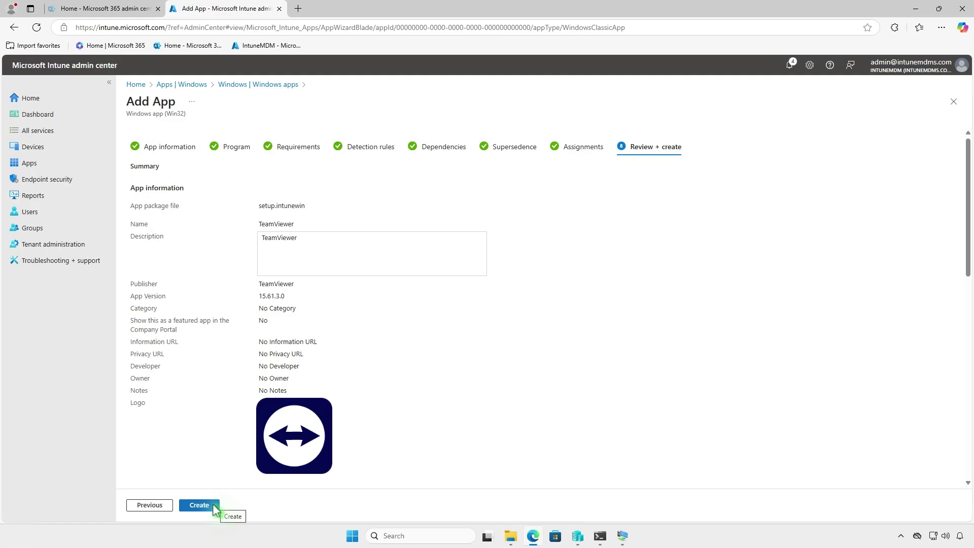
{"action": "left_click", "coordinate": [215, 505]}
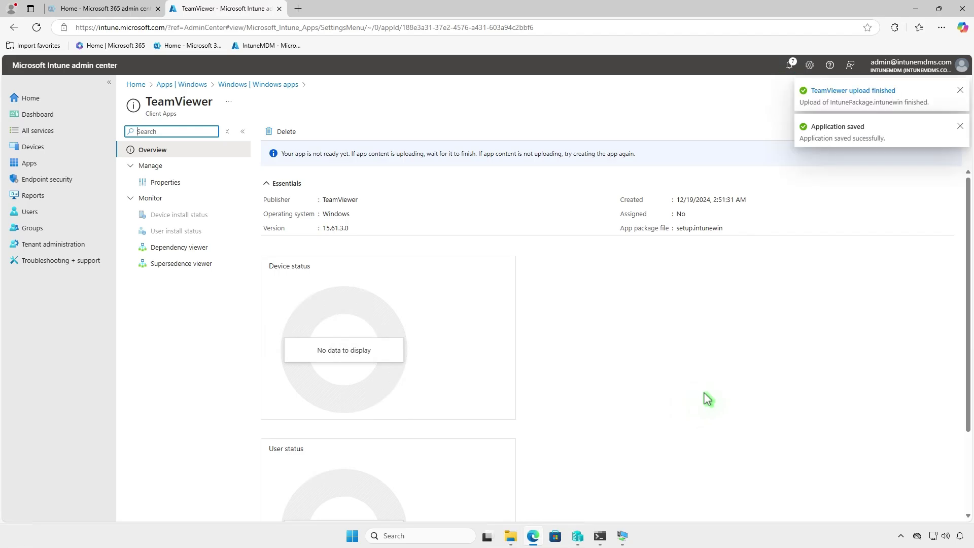
{"action": "left_click", "coordinate": [916, 9]}
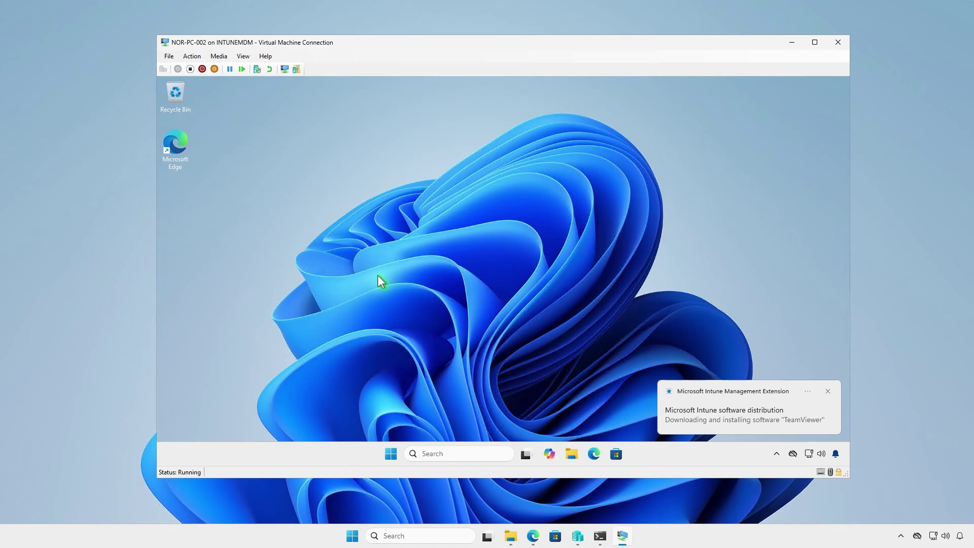
- Show the VM's Intune notifications confirming TeamViewer installed successfully
{"action": "left_click", "coordinate": [838, 451]}
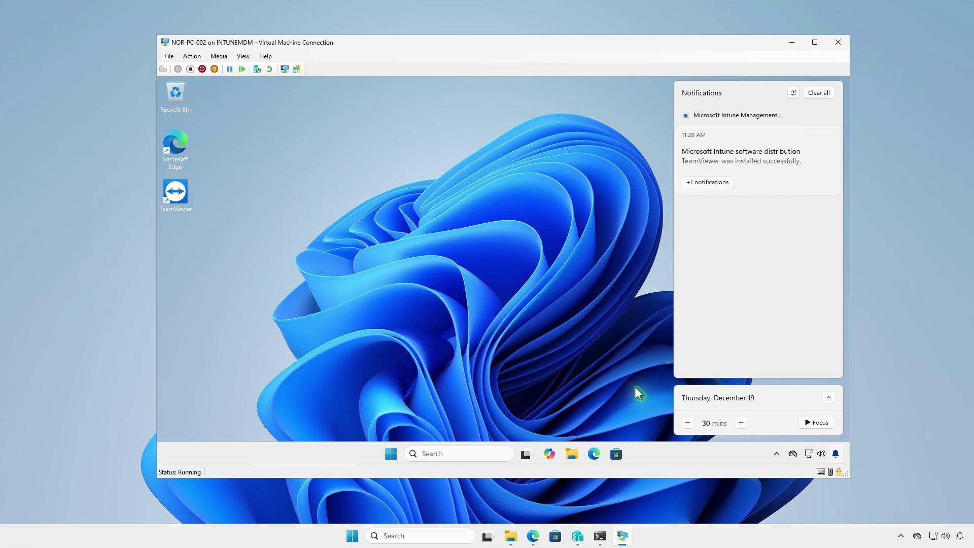
{"action": "left_click", "coordinate": [731, 182]}
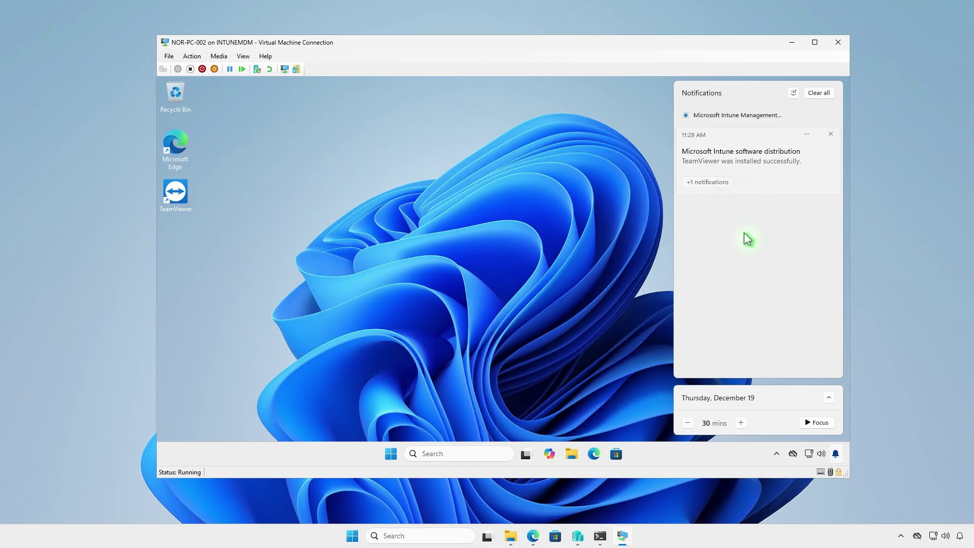